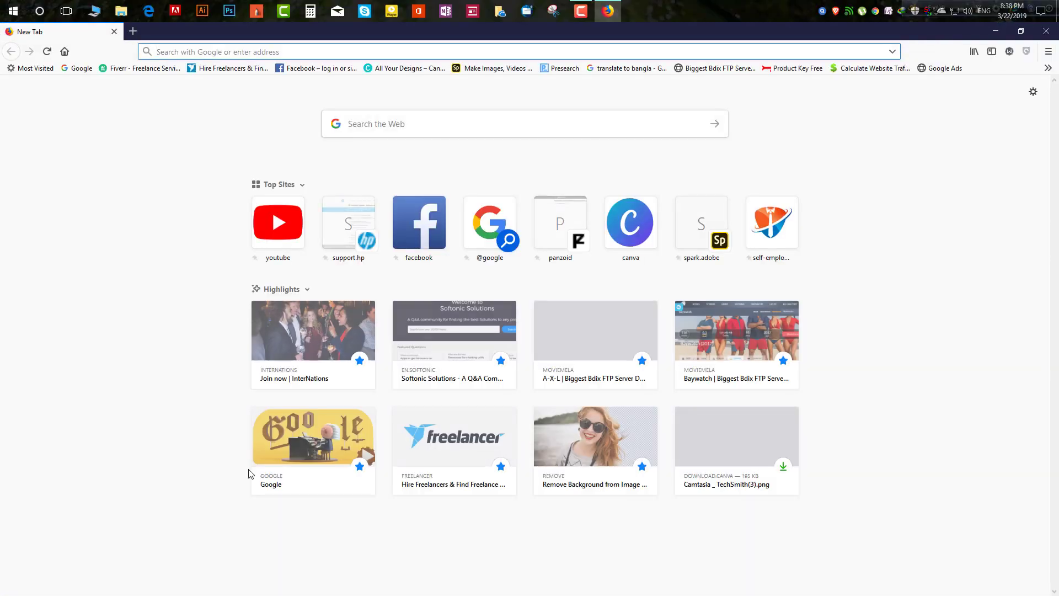
Load Canva's home page in Firefox from the 'All Your Designs – Canva' bookmark
{"action": "left_click", "coordinate": [454, 112]}
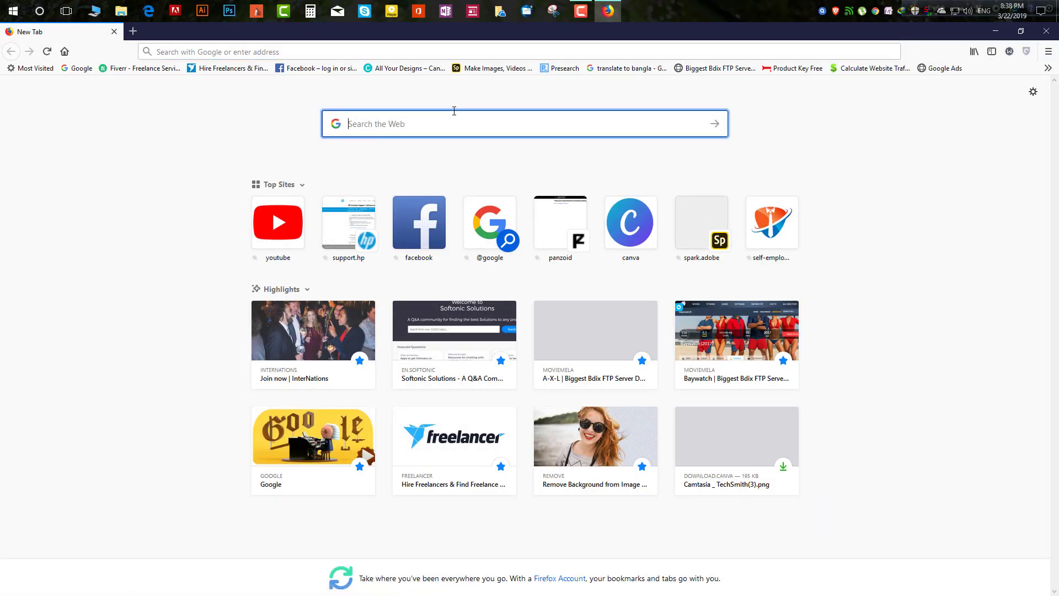
{"action": "left_click", "coordinate": [405, 69]}
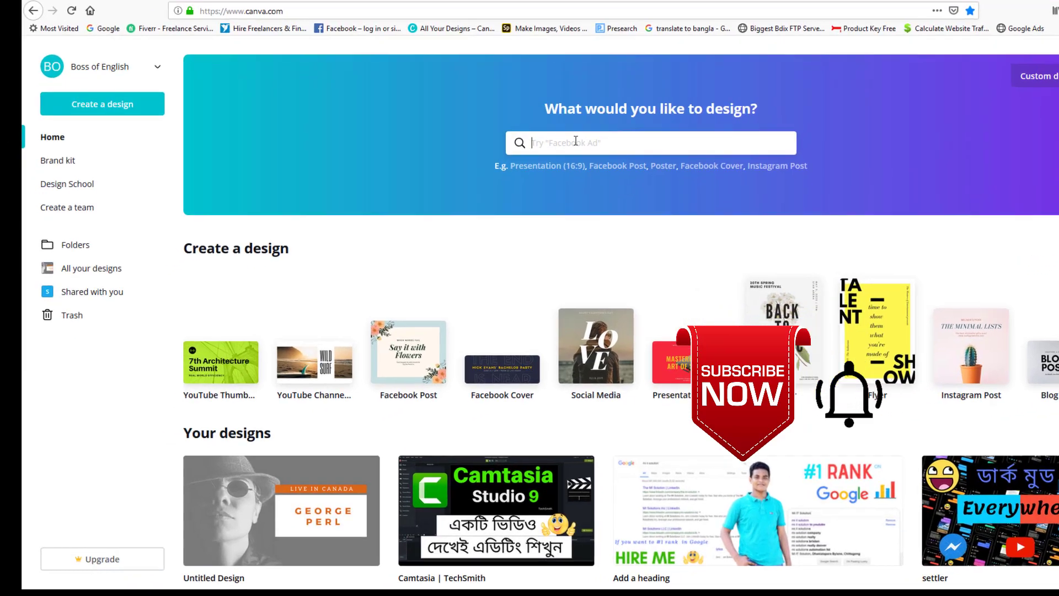
Move the Untitled Design to the trash from its options menu
{"action": "left_click", "coordinate": [521, 176]}
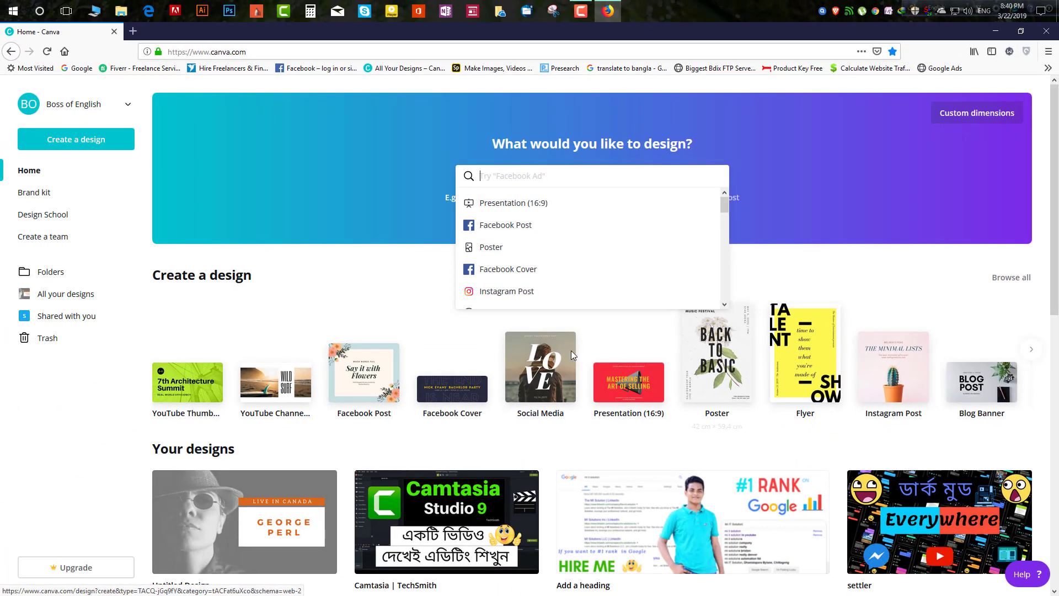
{"action": "left_click", "coordinate": [329, 477]}
{"action": "scroll", "coordinate": [378, 546], "scroll_direction": "down", "scroll_amount": 3}
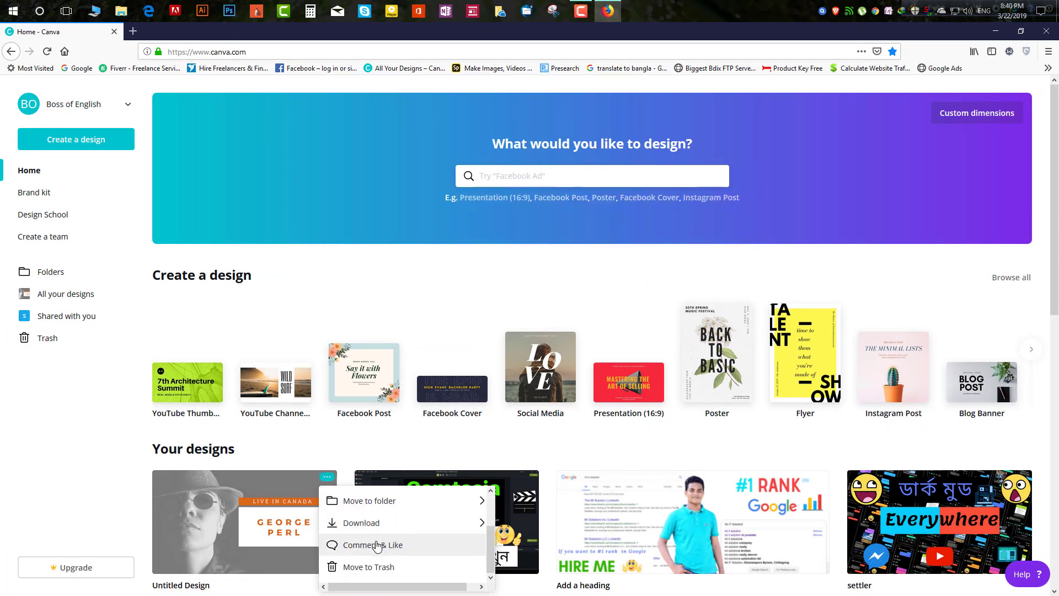
{"action": "left_click", "coordinate": [377, 572]}
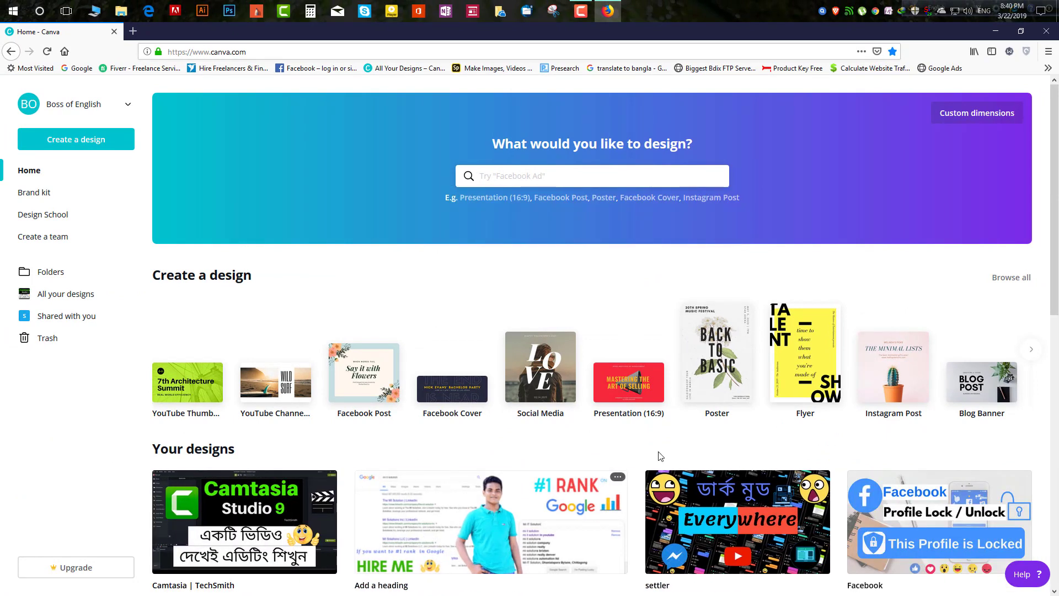
Open 'Add a heading' in a new tab, reposition its screenshot and person cutout, then close it
{"action": "right_click", "coordinate": [470, 506]}
{"action": "left_click", "coordinate": [573, 257]}
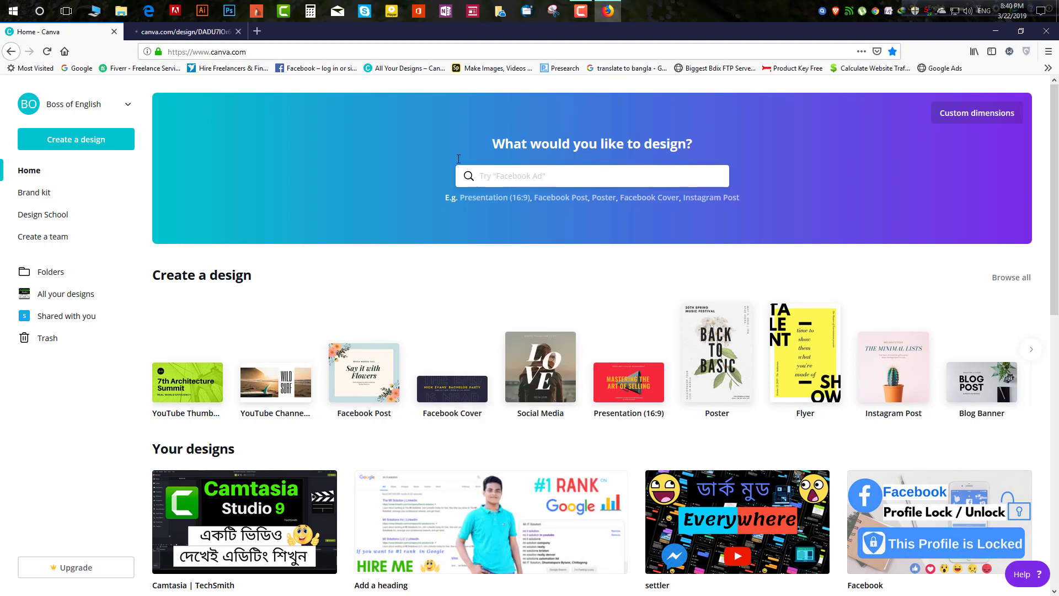
{"action": "left_click", "coordinate": [213, 32]}
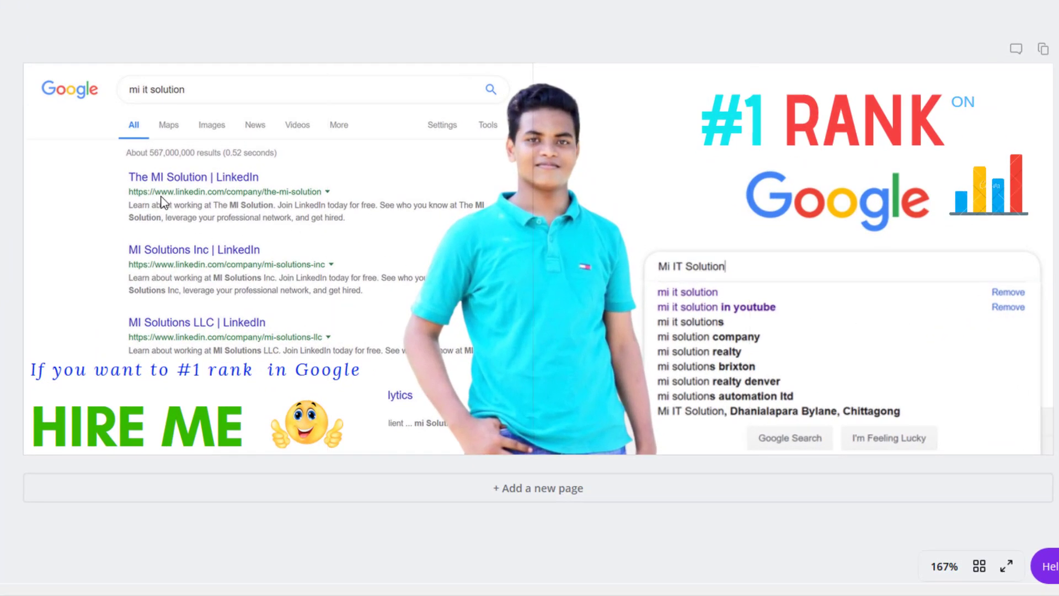
{"action": "left_click", "coordinate": [170, 145]}
{"action": "left_click_drag", "start_coordinate": [172, 145], "coordinate": [217, 168]}
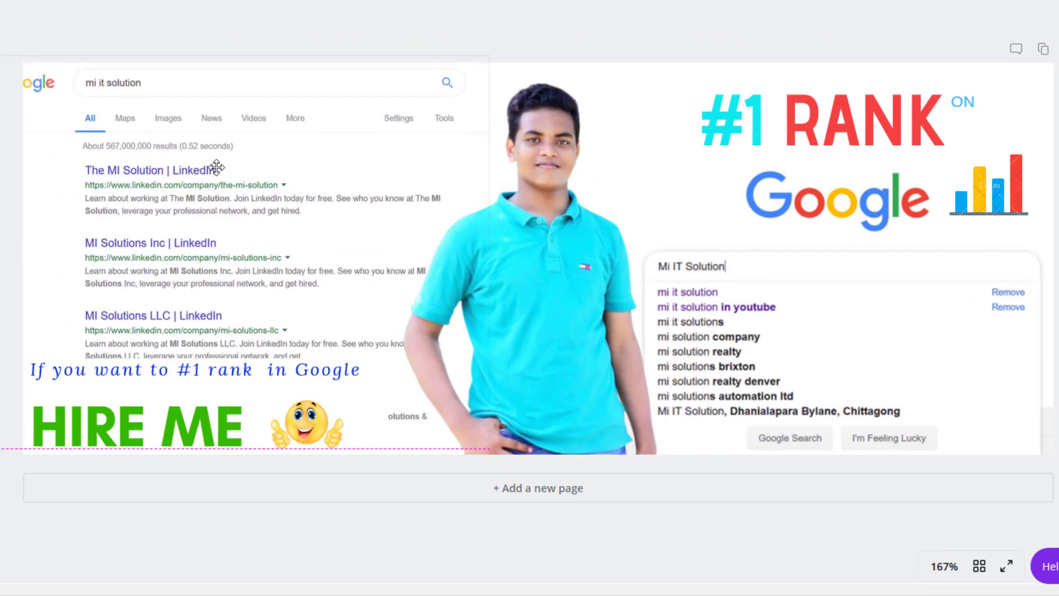
{"action": "left_click_drag", "start_coordinate": [234, 231], "coordinate": [234, 230]}
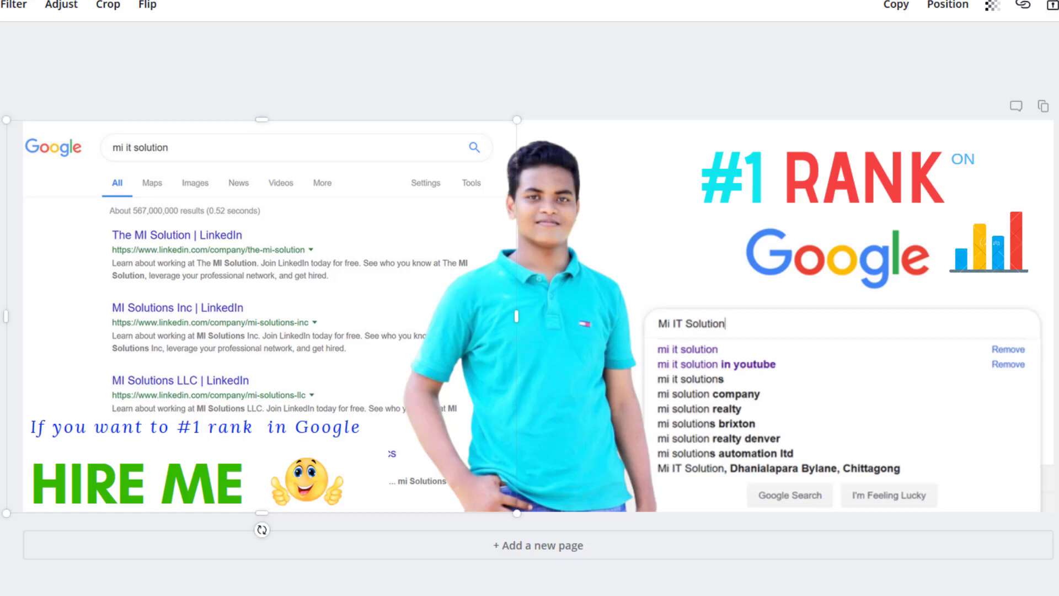
{"action": "left_click_drag", "start_coordinate": [607, 398], "coordinate": [603, 386]}
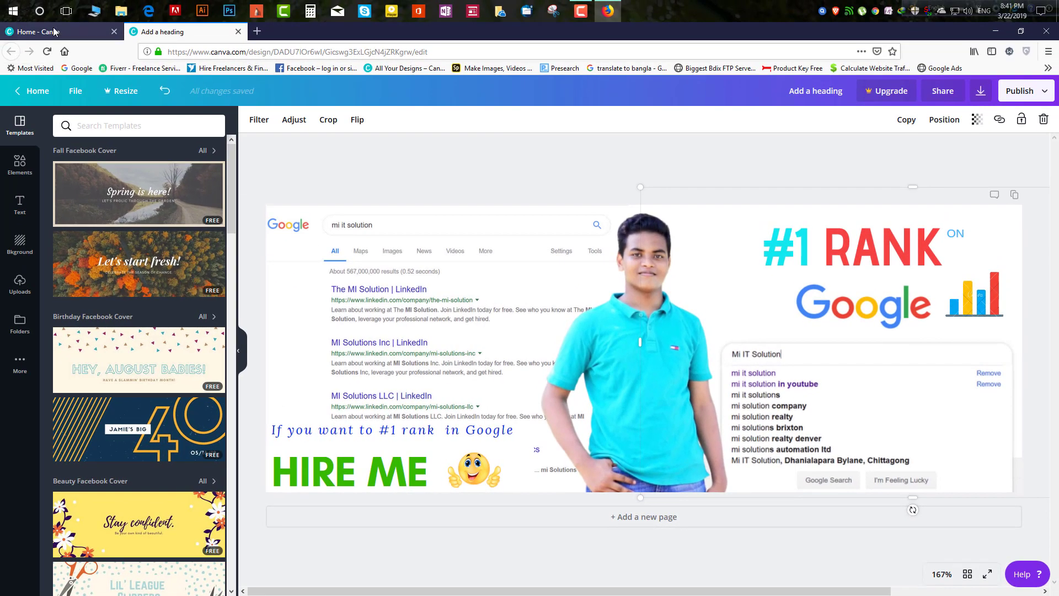
{"action": "left_click", "coordinate": [86, 30]}
{"action": "left_click", "coordinate": [223, 31]}
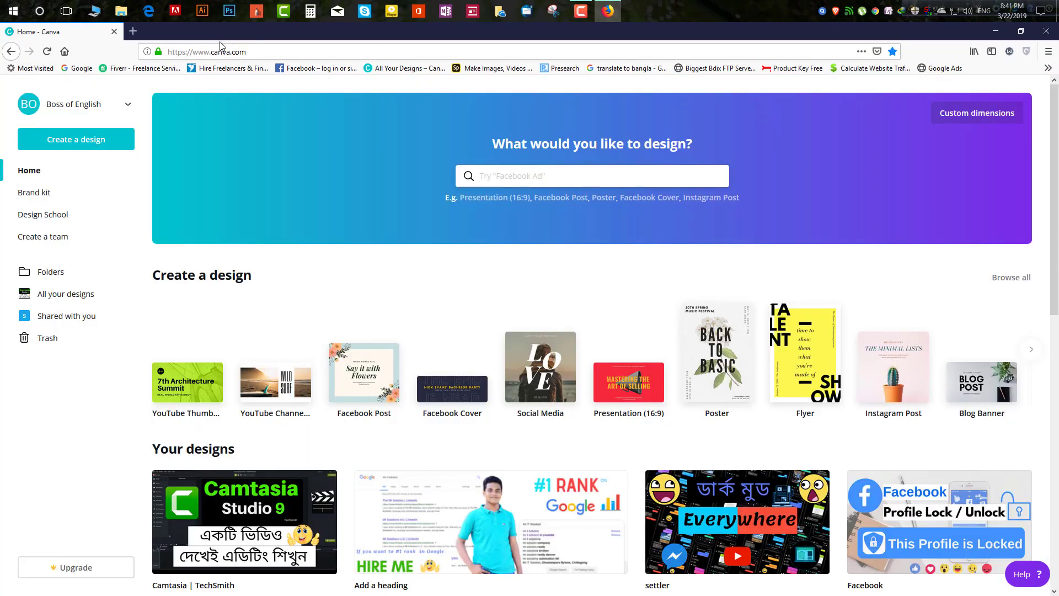
{"action": "mouse_move", "coordinate": [736, 521]}
{"action": "right_click", "coordinate": [711, 501]}
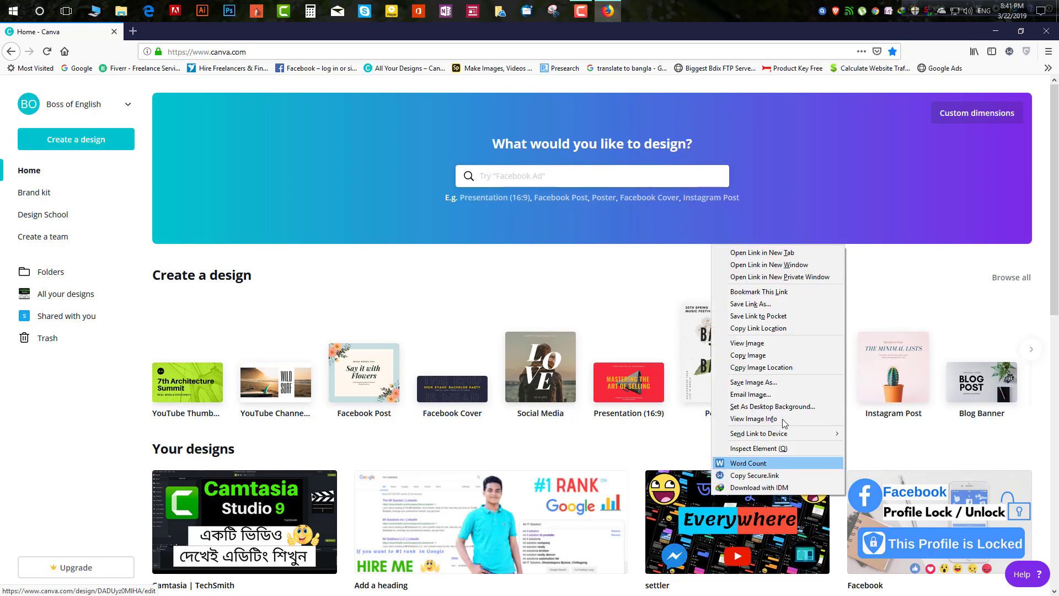
{"action": "left_click", "coordinate": [826, 253]}
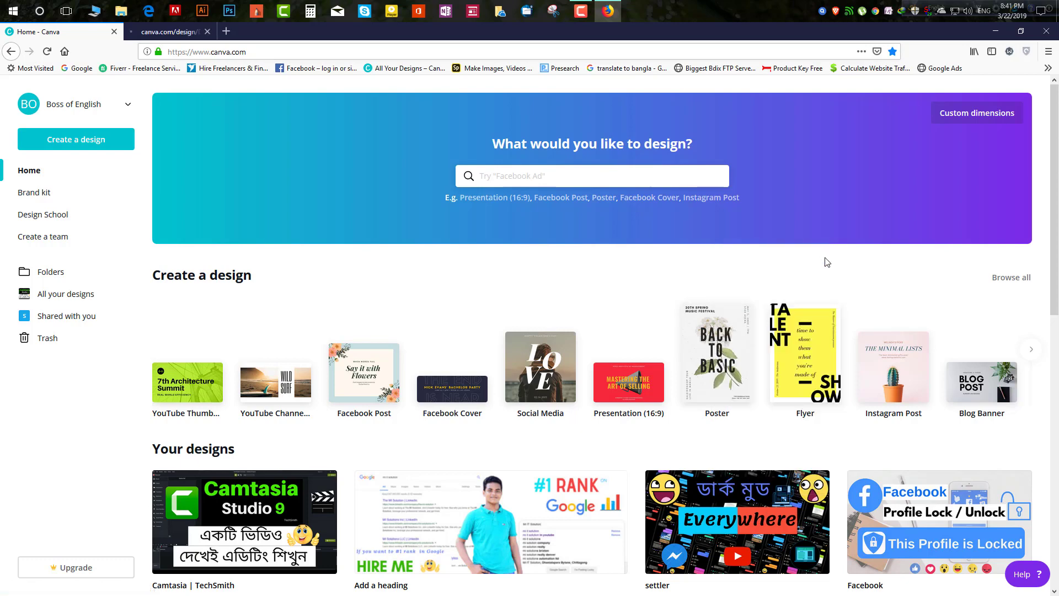
{"action": "left_click", "coordinate": [188, 34]}
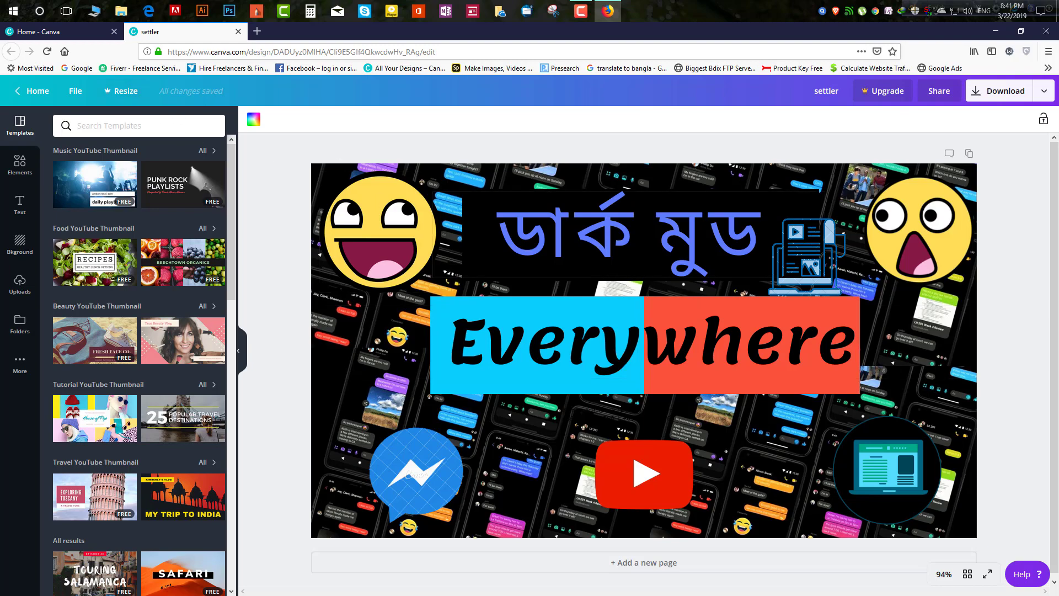
{"action": "key", "text": "ctrl+Tab"}
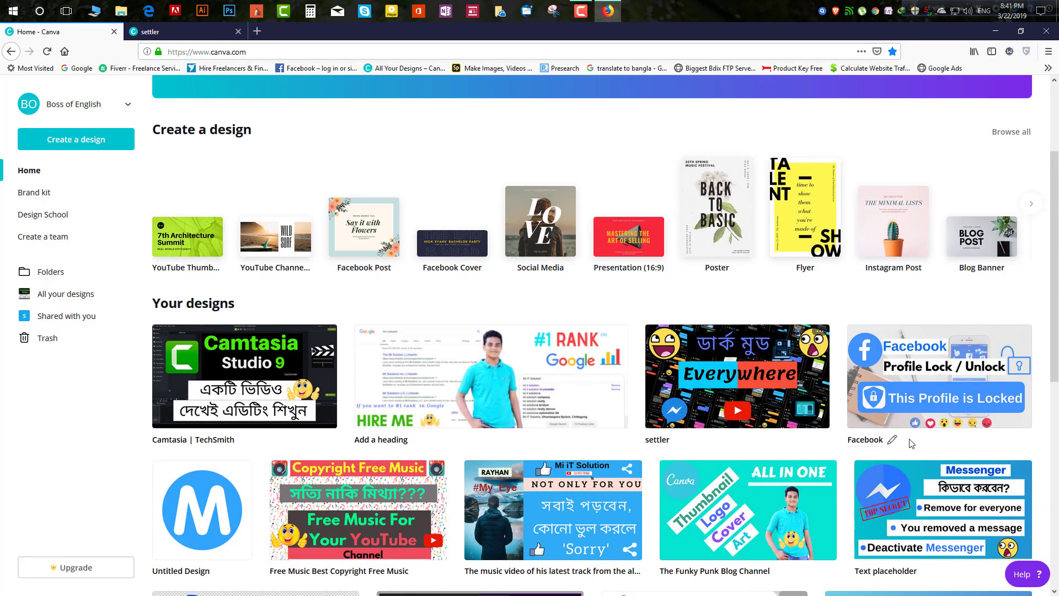
{"action": "scroll", "coordinate": [932, 318], "scroll_direction": "down", "scroll_amount": 2}
{"action": "right_click", "coordinate": [932, 317]}
{"action": "left_click", "coordinate": [954, 320]}
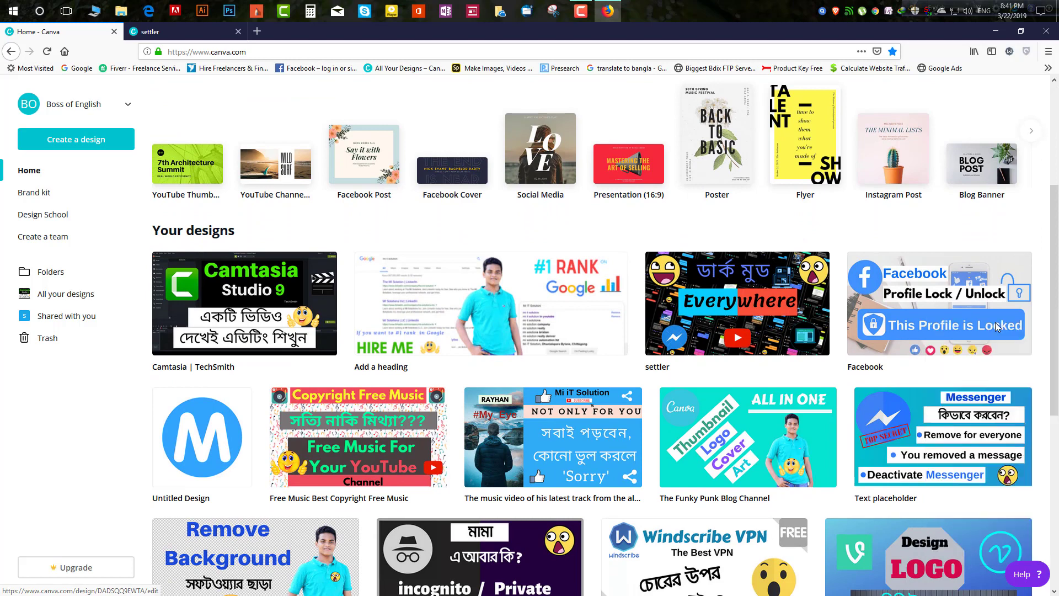
{"action": "left_click", "coordinate": [189, 33]}
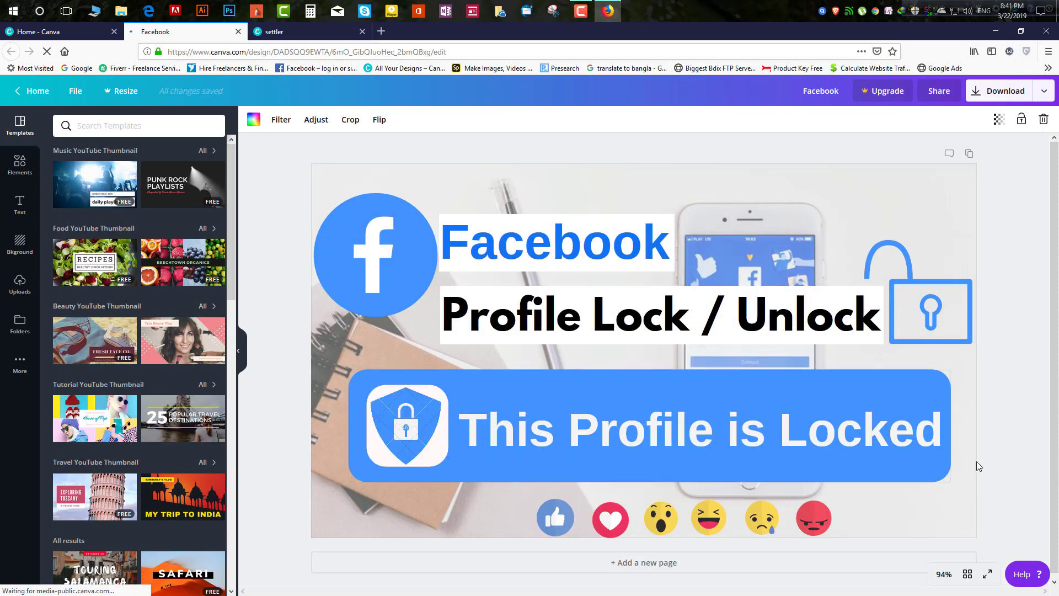
{"action": "key", "text": "ctrl+shift+Tab"}
{"action": "scroll", "coordinate": [731, 393], "scroll_direction": "down", "scroll_amount": 2}
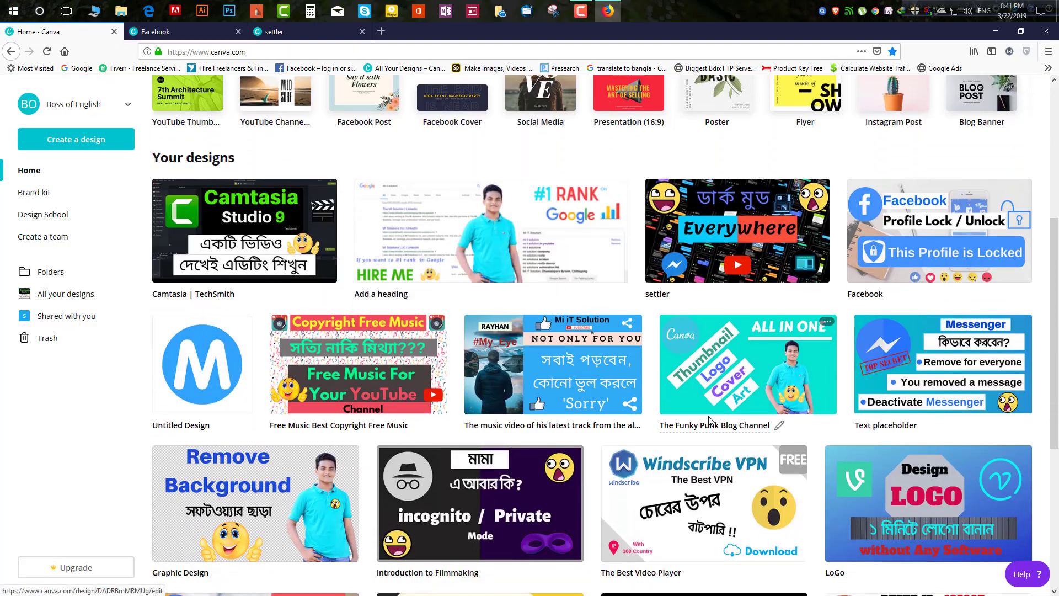
{"action": "scroll", "coordinate": [538, 287], "scroll_direction": "down", "scroll_amount": 2}
{"action": "right_click", "coordinate": [488, 129]}
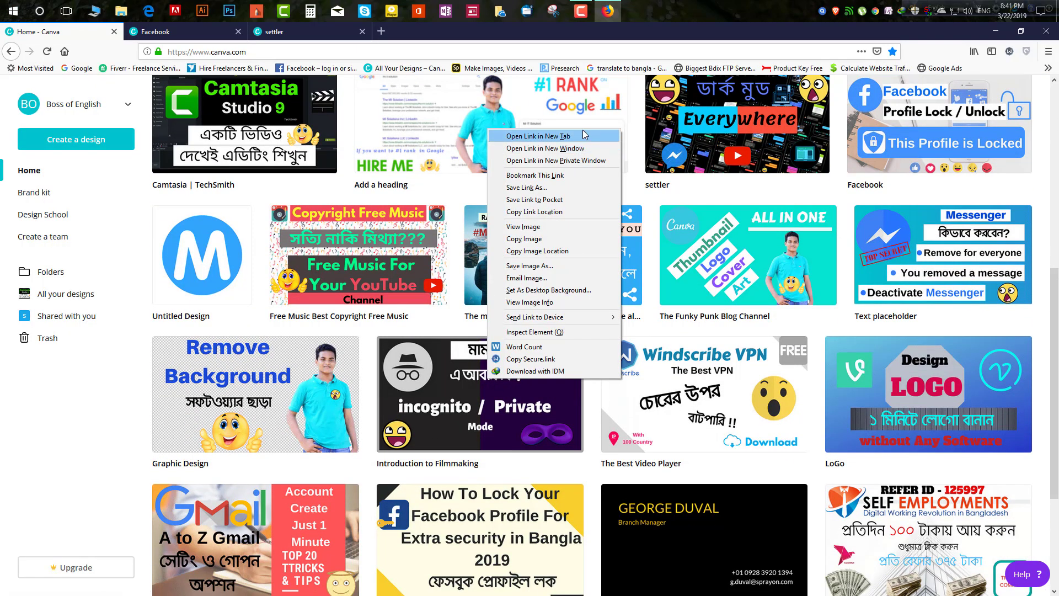
{"action": "left_click", "coordinate": [538, 137]}
{"action": "key", "text": "ctrl+Tab"}
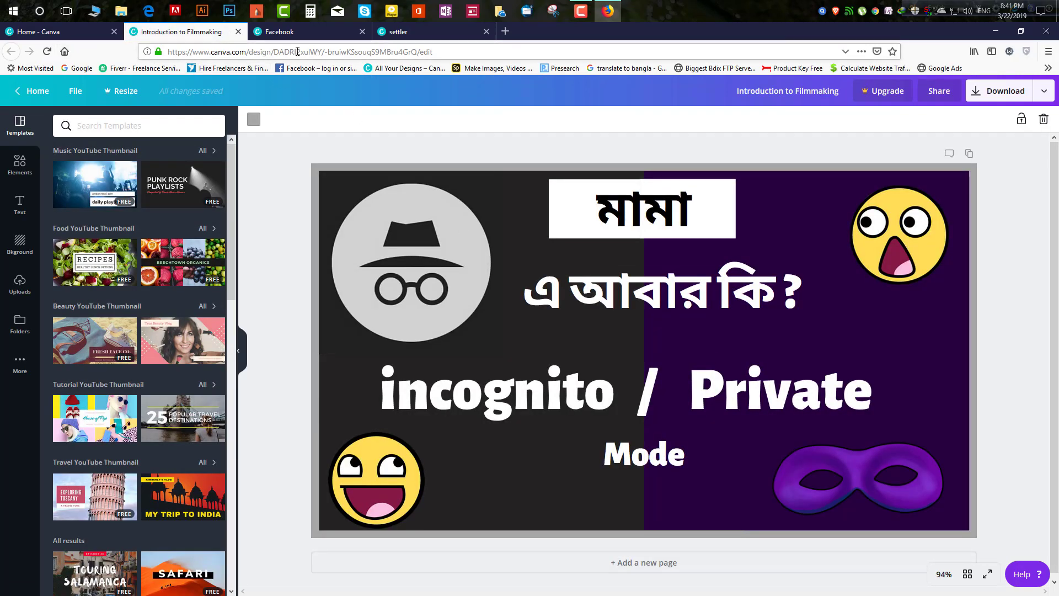
{"action": "left_click", "coordinate": [238, 32]}
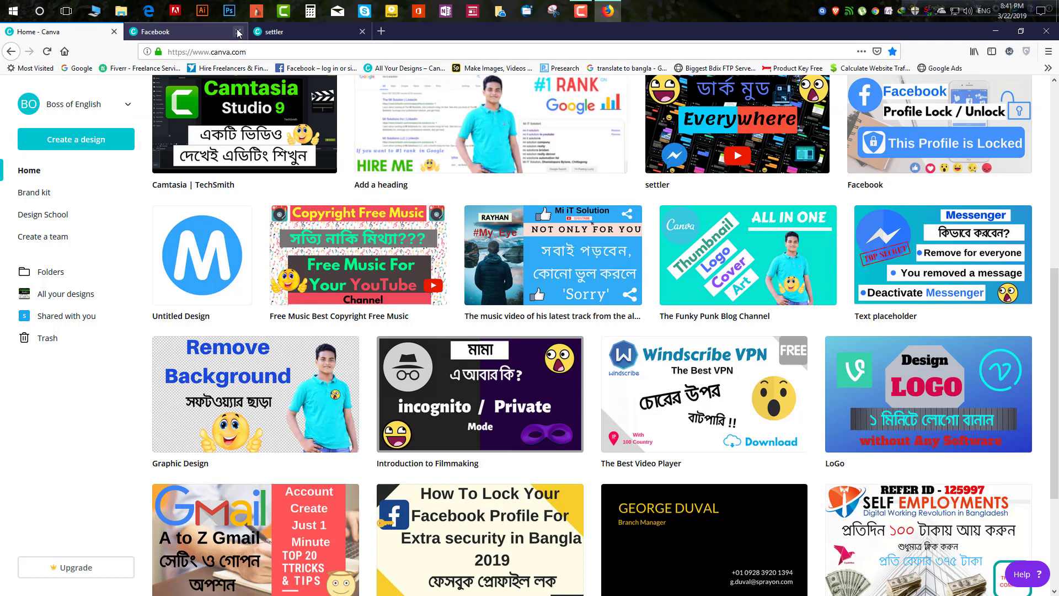
{"action": "scroll", "coordinate": [647, 369], "scroll_direction": "down", "scroll_amount": 3}
{"action": "scroll", "coordinate": [647, 369], "scroll_direction": "down", "scroll_amount": 2}
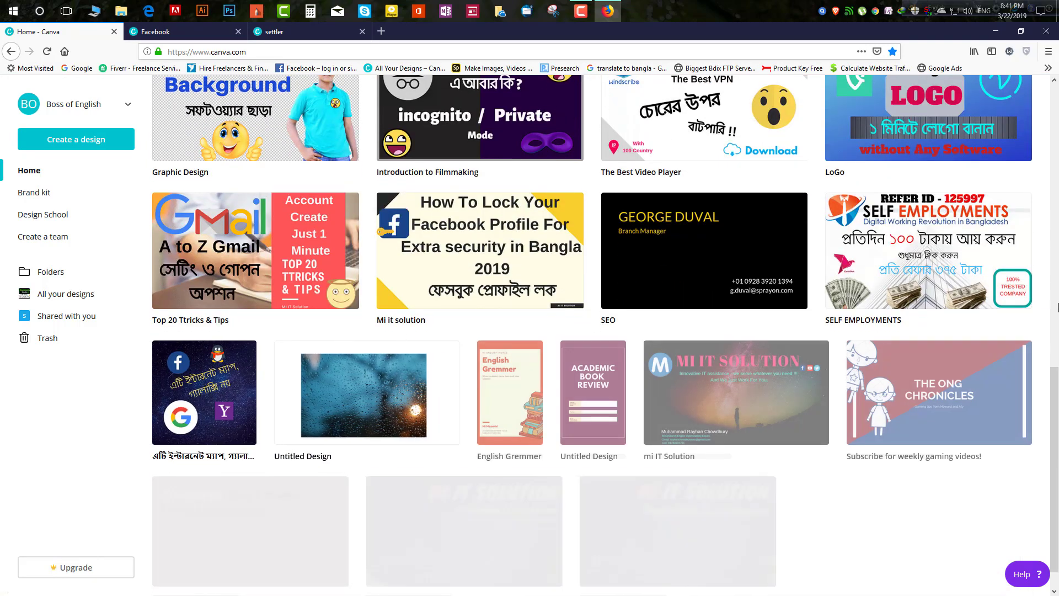
{"action": "scroll", "coordinate": [777, 405], "scroll_direction": "up", "scroll_amount": 2}
{"action": "scroll", "coordinate": [769, 381], "scroll_direction": "up", "scroll_amount": 2}
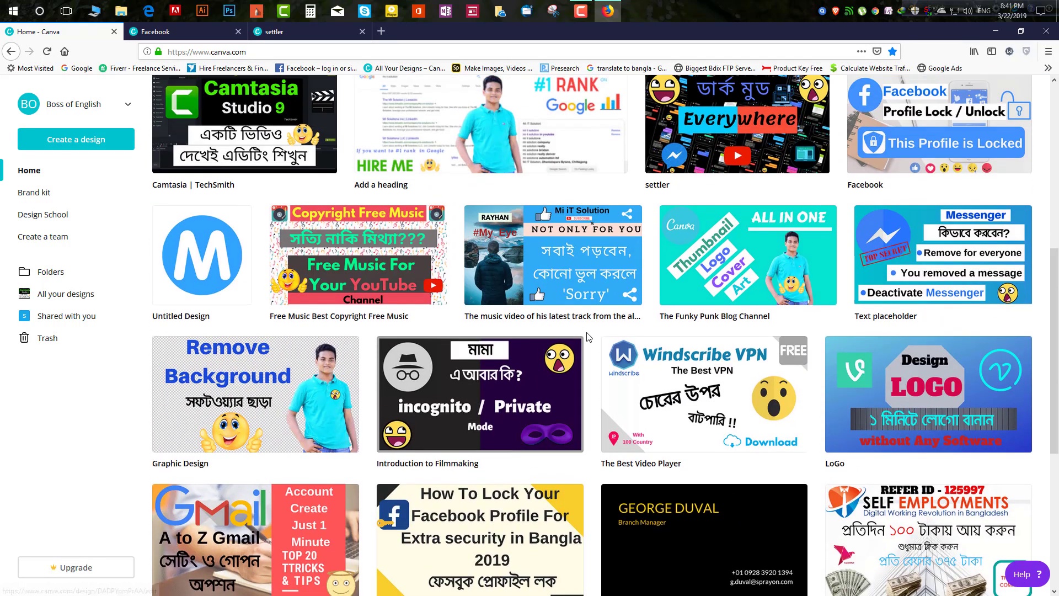
{"action": "scroll", "coordinate": [761, 358], "scroll_direction": "up", "scroll_amount": 2}
{"action": "left_click", "coordinate": [756, 340]}
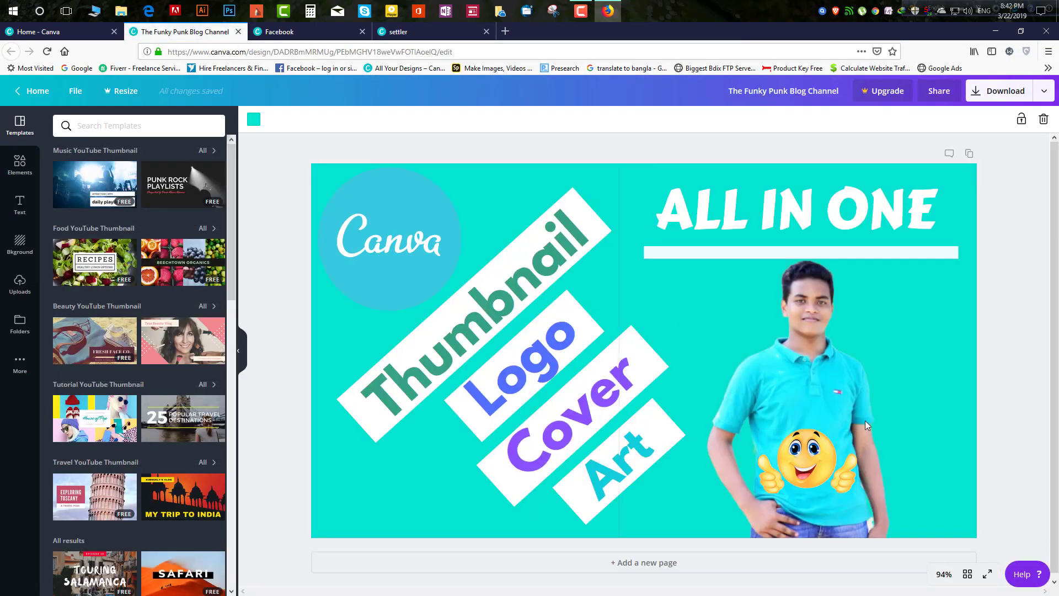
{"action": "left_click", "coordinate": [238, 31]}
{"action": "left_click", "coordinate": [238, 31]}
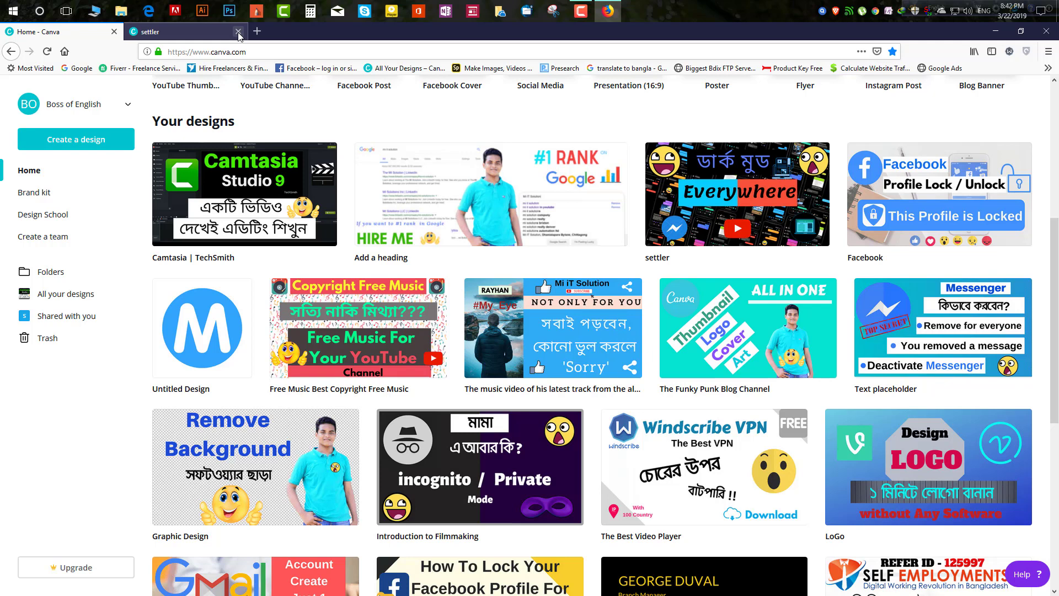
{"action": "left_click", "coordinate": [238, 32]}
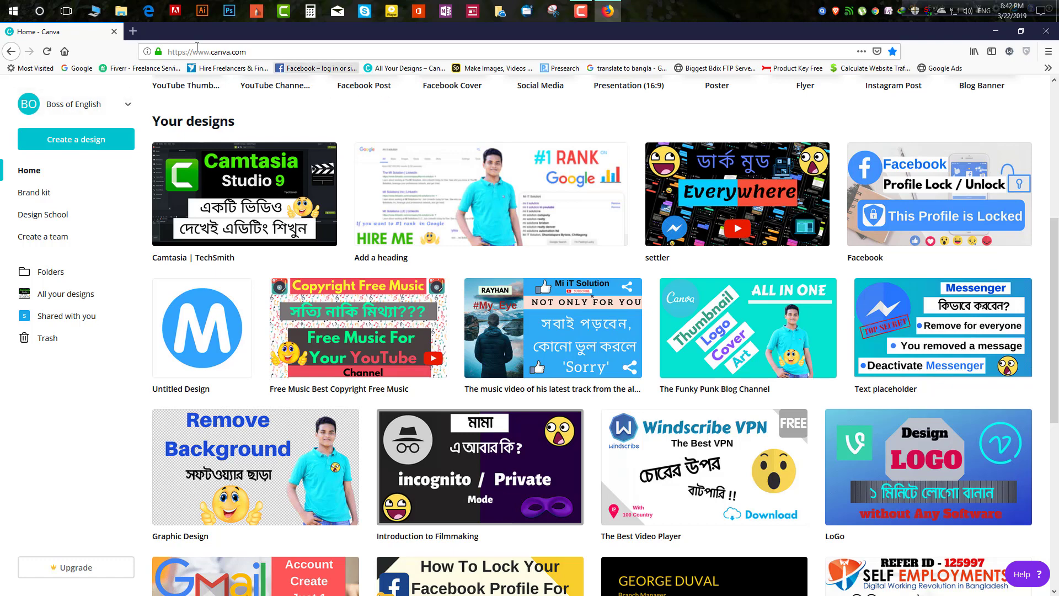
{"action": "left_click", "coordinate": [134, 31]}
{"action": "left_click", "coordinate": [405, 67]}
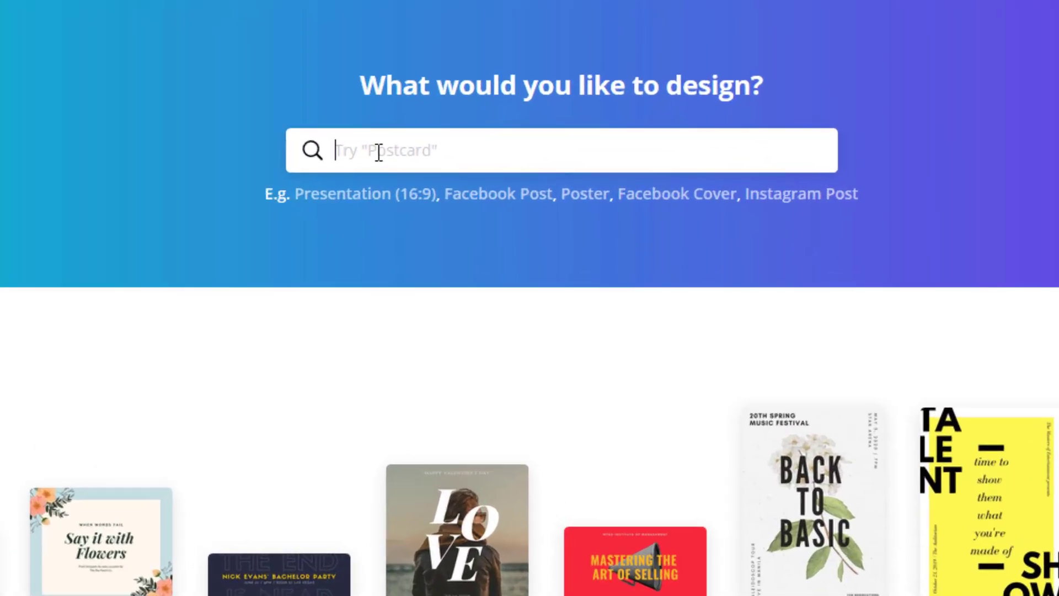
Search 'yout' to create a blank YouTube Thumbnail design, and close the extra Home tab
{"action": "left_click", "coordinate": [366, 146]}
{"action": "type", "text": "yout"}
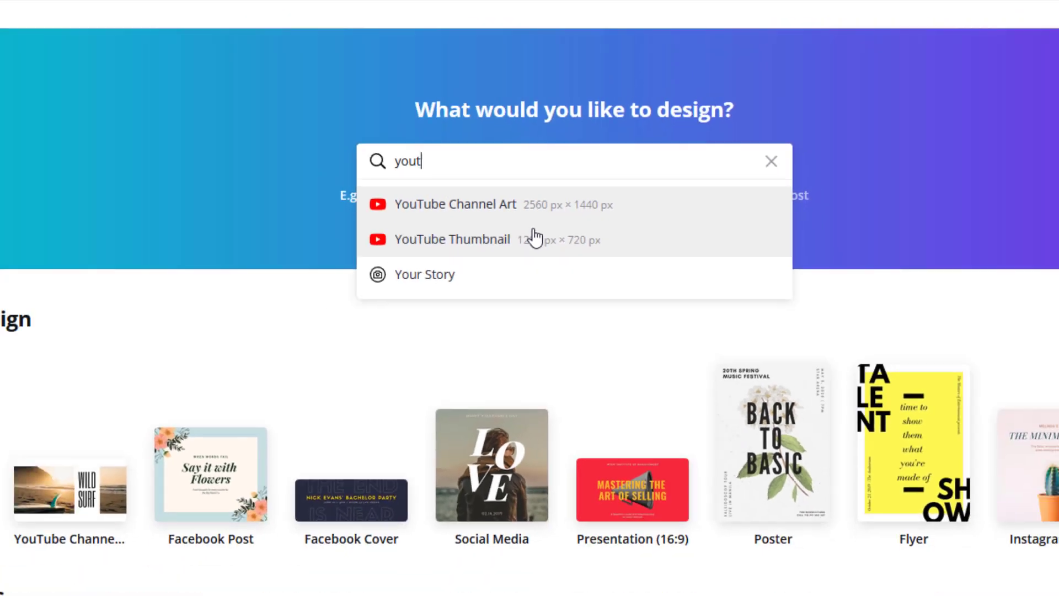
{"action": "left_click", "coordinate": [503, 252]}
{"action": "left_click", "coordinate": [238, 24]}
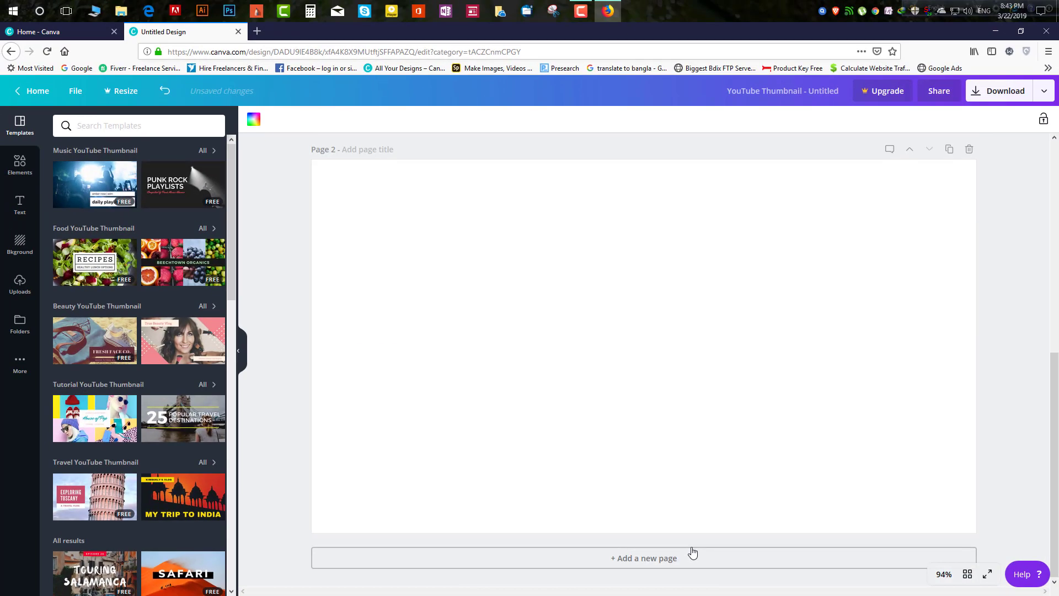
Add and remove a second page, then apply and undo the House of Pop template
{"action": "left_click", "coordinate": [657, 548]}
{"action": "left_click", "coordinate": [968, 188]}
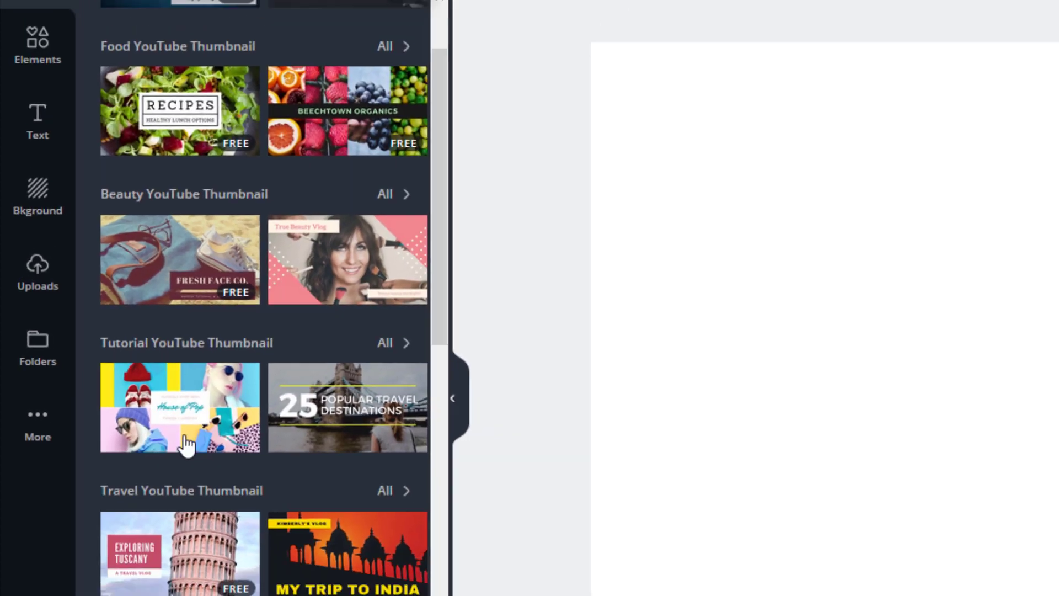
{"action": "left_click", "coordinate": [188, 443]}
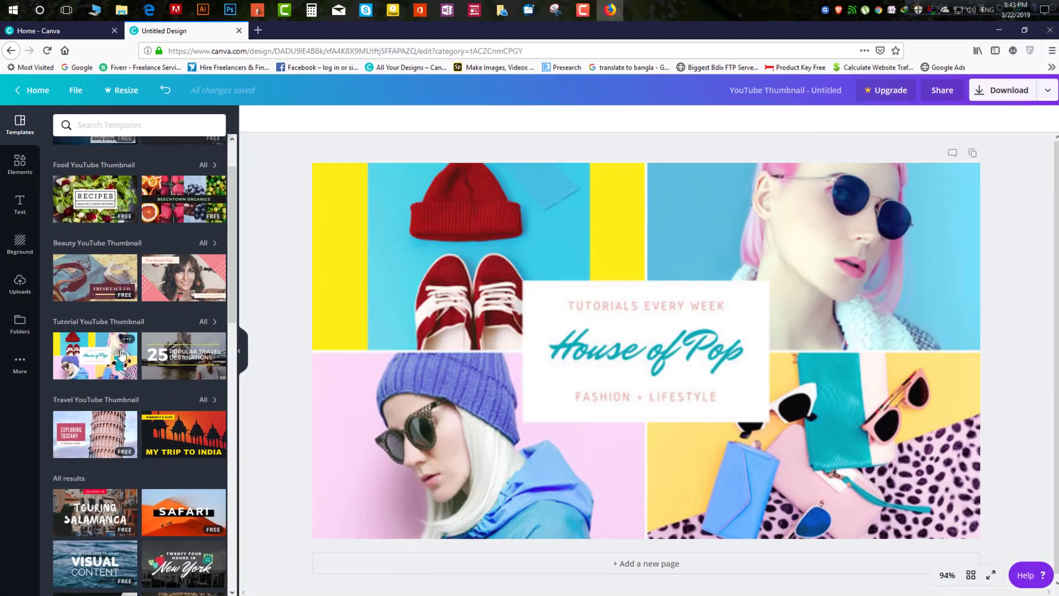
{"action": "scroll", "coordinate": [164, 392], "scroll_direction": "down", "scroll_amount": 2}
{"action": "left_click", "coordinate": [165, 393]}
Scroll down and back up through the Templates list
{"action": "scroll", "coordinate": [165, 393], "scroll_direction": "down", "scroll_amount": 3}
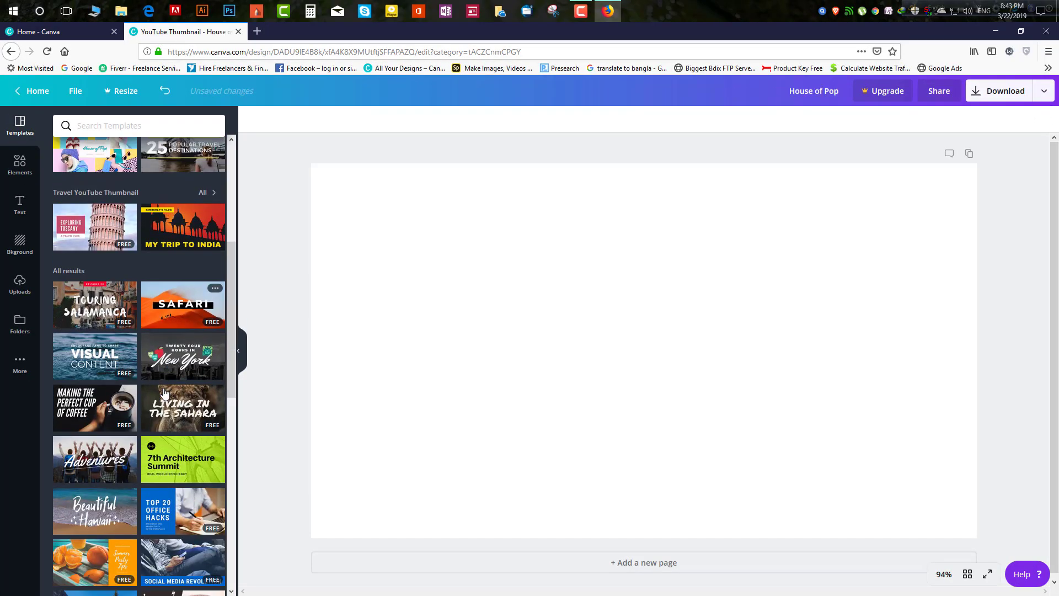
{"action": "scroll", "coordinate": [176, 389], "scroll_direction": "down", "scroll_amount": 1}
{"action": "scroll", "coordinate": [193, 386], "scroll_direction": "down", "scroll_amount": 2}
{"action": "scroll", "coordinate": [205, 385], "scroll_direction": "down", "scroll_amount": 2}
{"action": "scroll", "coordinate": [193, 384], "scroll_direction": "down", "scroll_amount": 3}
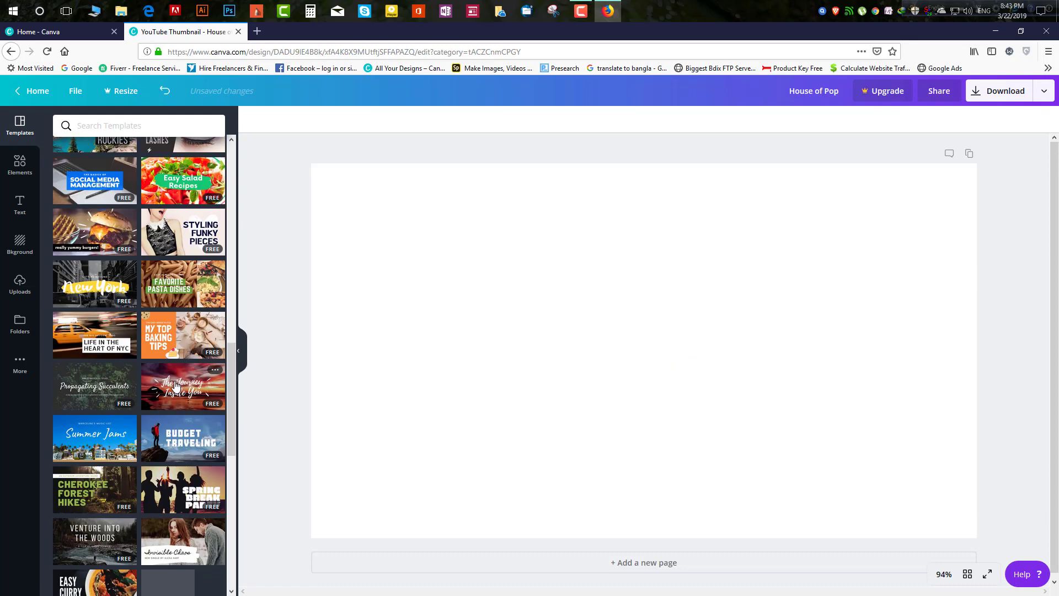
{"action": "scroll", "coordinate": [173, 382], "scroll_direction": "down", "scroll_amount": 3}
{"action": "scroll", "coordinate": [182, 379], "scroll_direction": "down", "scroll_amount": 3}
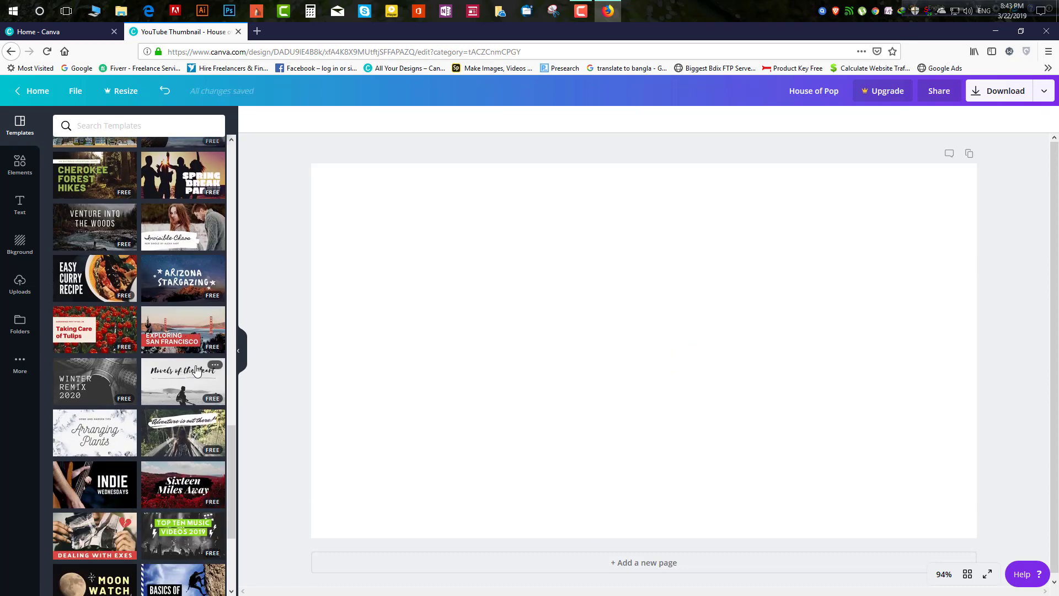
{"action": "scroll", "coordinate": [176, 372], "scroll_direction": "down", "scroll_amount": 6}
{"action": "scroll", "coordinate": [168, 364], "scroll_direction": "down", "scroll_amount": 4}
{"action": "scroll", "coordinate": [168, 362], "scroll_direction": "down", "scroll_amount": 5}
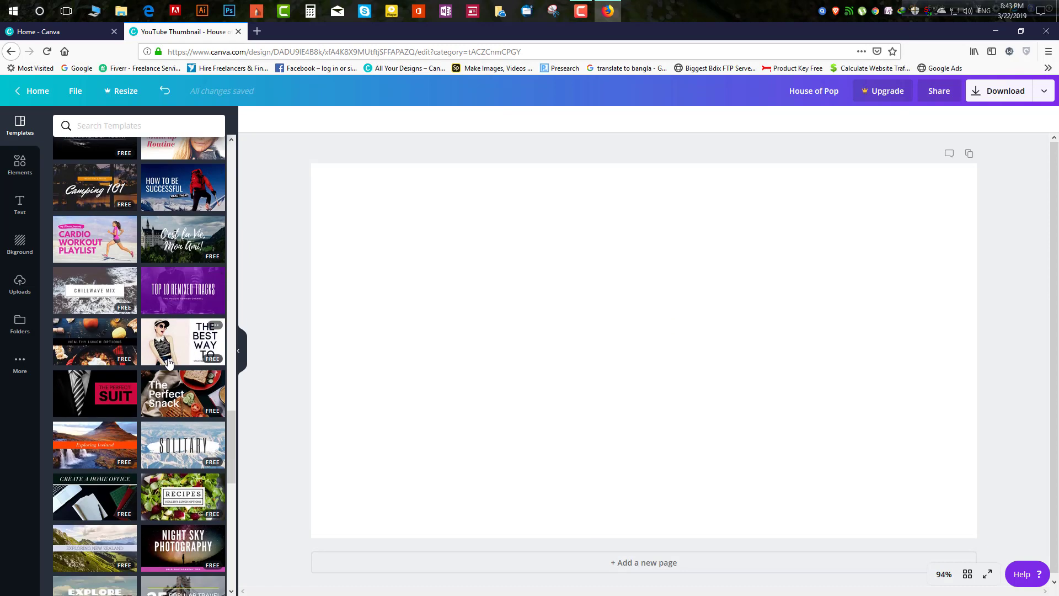
{"action": "scroll", "coordinate": [171, 361], "scroll_direction": "up", "scroll_amount": 7}
{"action": "scroll", "coordinate": [105, 283], "scroll_direction": "up", "scroll_amount": 8}
{"action": "scroll", "coordinate": [105, 283], "scroll_direction": "up", "scroll_amount": 7}
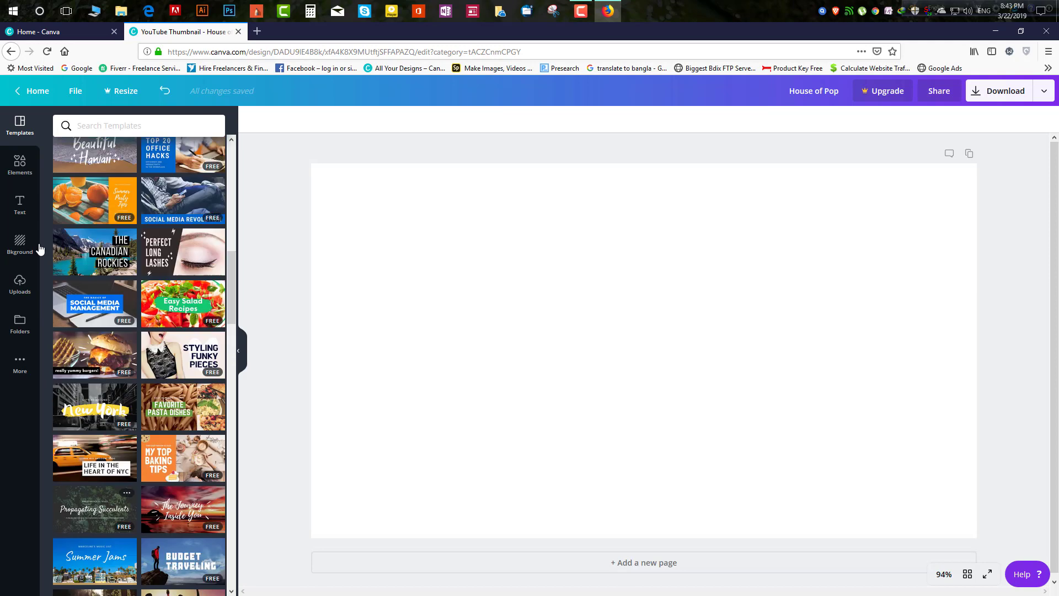
{"action": "scroll", "coordinate": [58, 143], "scroll_direction": "up", "scroll_amount": 5}
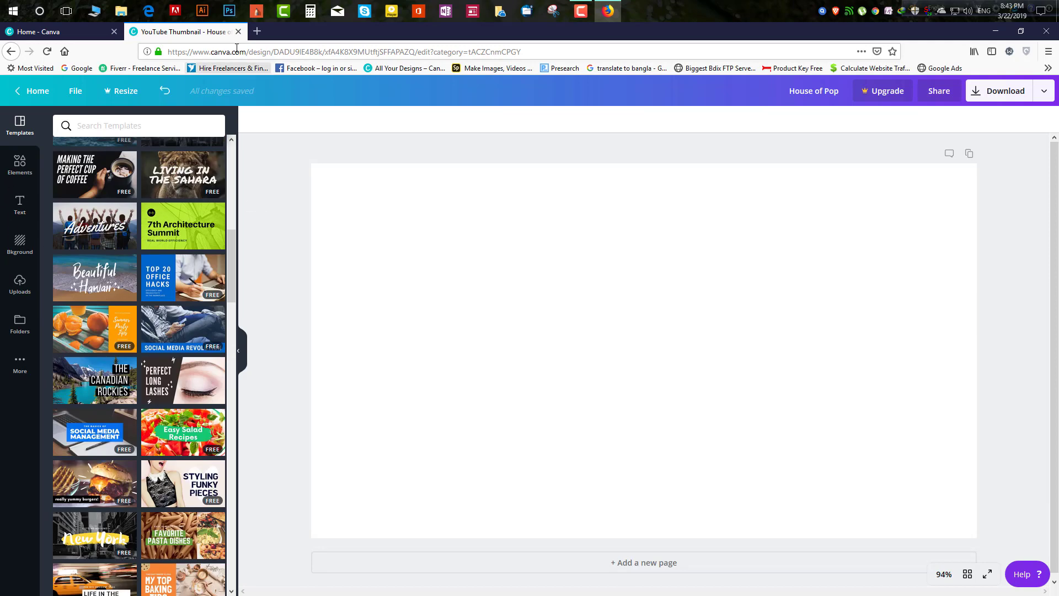
Google 'camtasia logo png' in a new browser tab
{"action": "left_click", "coordinate": [257, 31]}
{"action": "left_click", "coordinate": [373, 127]}
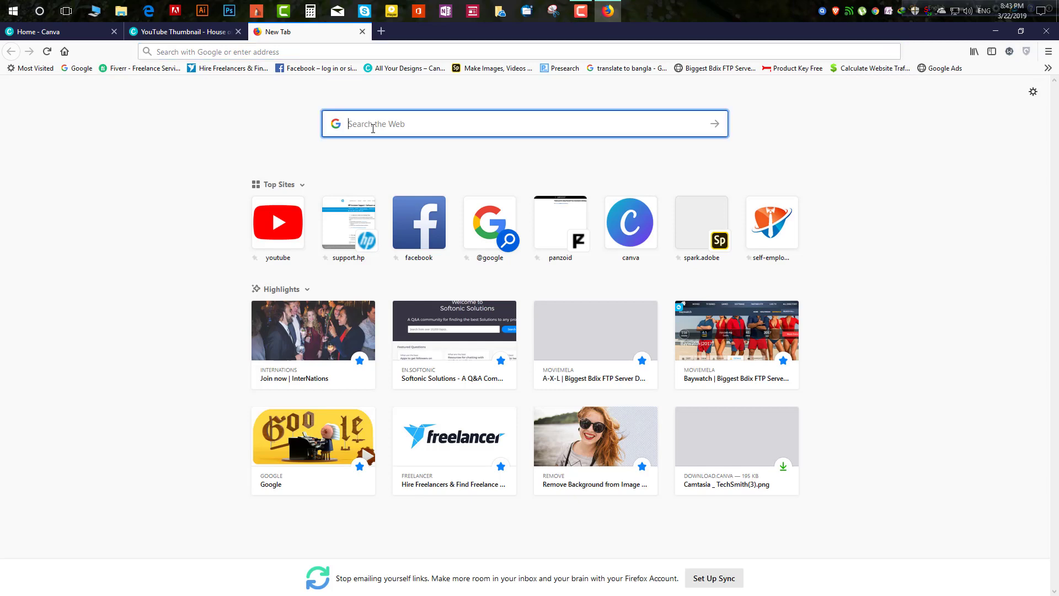
{"action": "type", "text": "camtasia"}
{"action": "key", "text": "Return"}
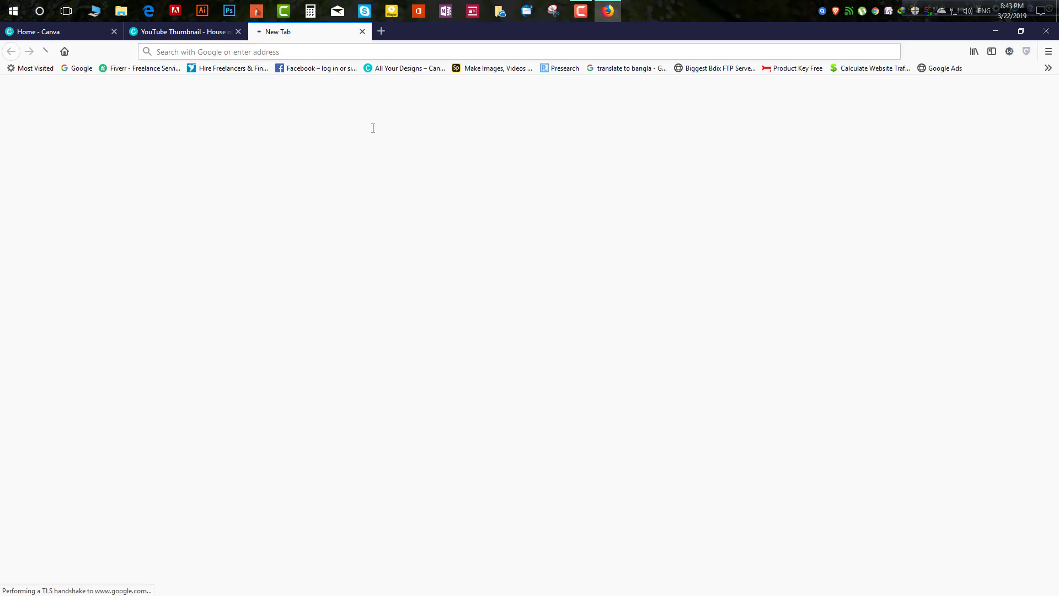
{"action": "left_click", "coordinate": [285, 107]}
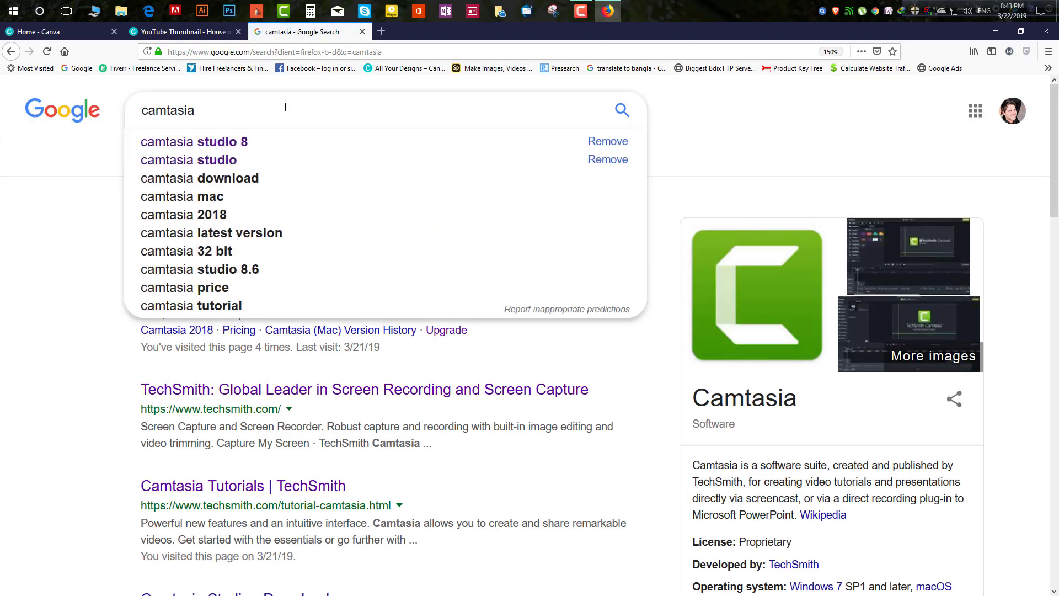
{"action": "type", "text": " logo png"}
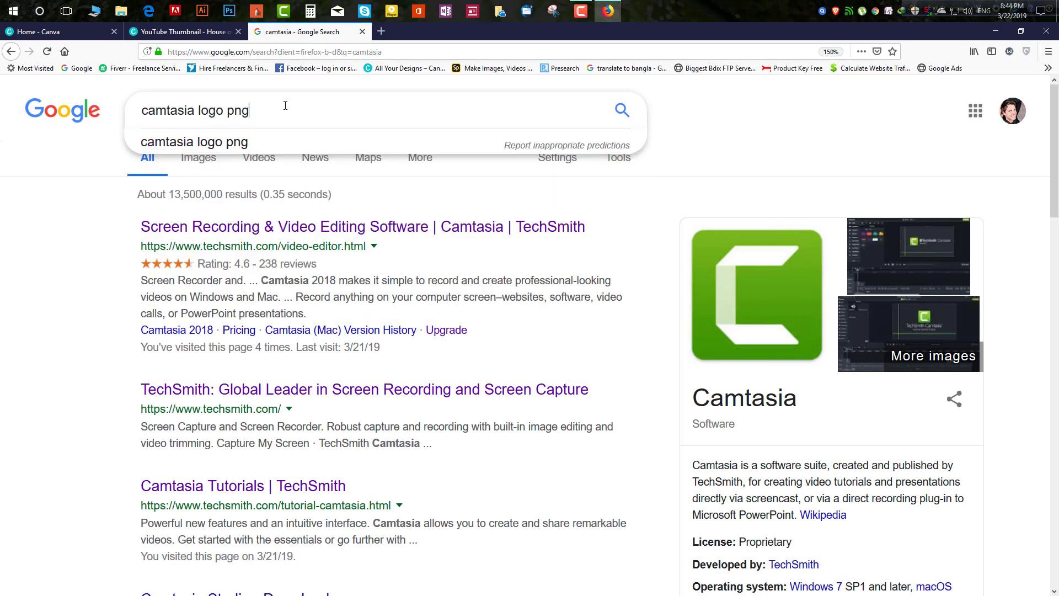
{"action": "key", "text": "Return"}
Preview the first Camtasia logo in Images results, drag it out, then minimize Firefox
{"action": "scroll", "coordinate": [298, 138], "scroll_direction": "down", "scroll_amount": 1}
{"action": "scroll", "coordinate": [295, 184], "scroll_direction": "down", "scroll_amount": 5}
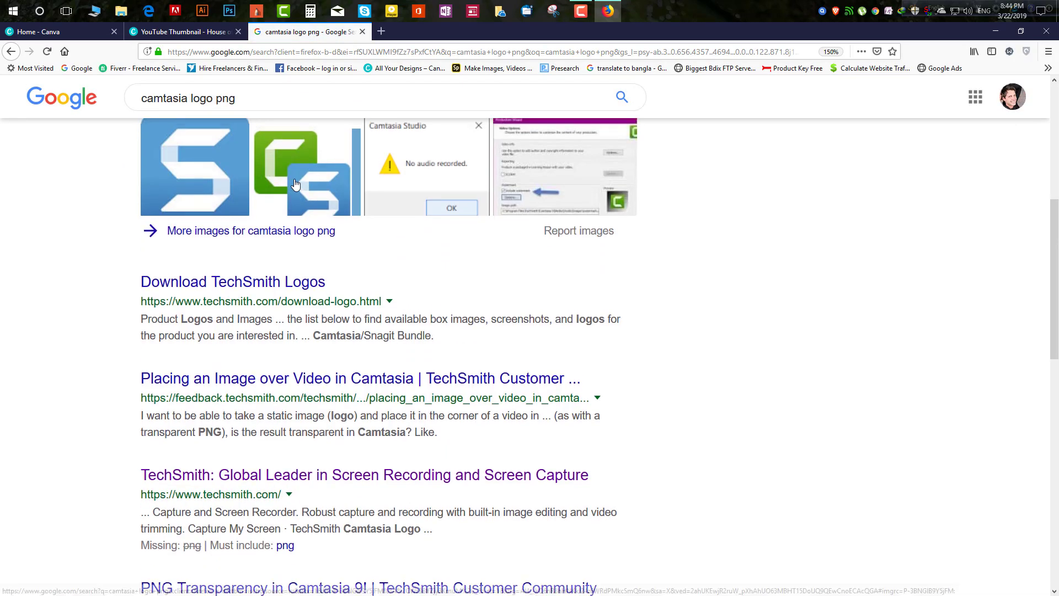
{"action": "scroll", "coordinate": [295, 184], "scroll_direction": "up", "scroll_amount": 4}
{"action": "left_click", "coordinate": [295, 184]}
{"action": "left_click", "coordinate": [84, 328]}
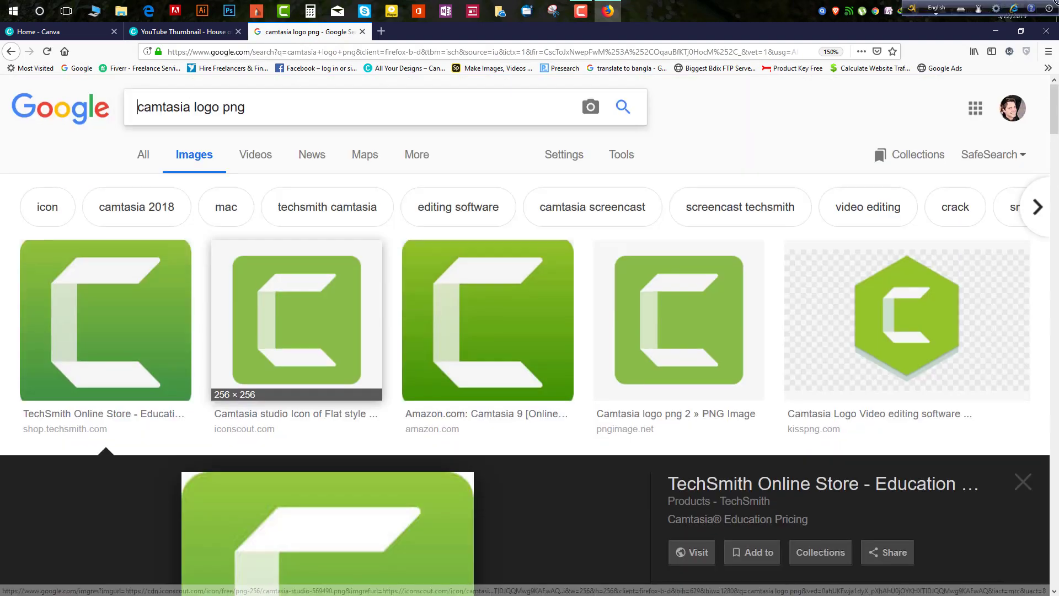
{"action": "mouse_move", "coordinate": [297, 320]}
{"action": "left_mouse_down"}
{"action": "mouse_move", "coordinate": [261, 304]}
{"action": "mouse_move", "coordinate": [308, 241]}
{"action": "left_mouse_up"}
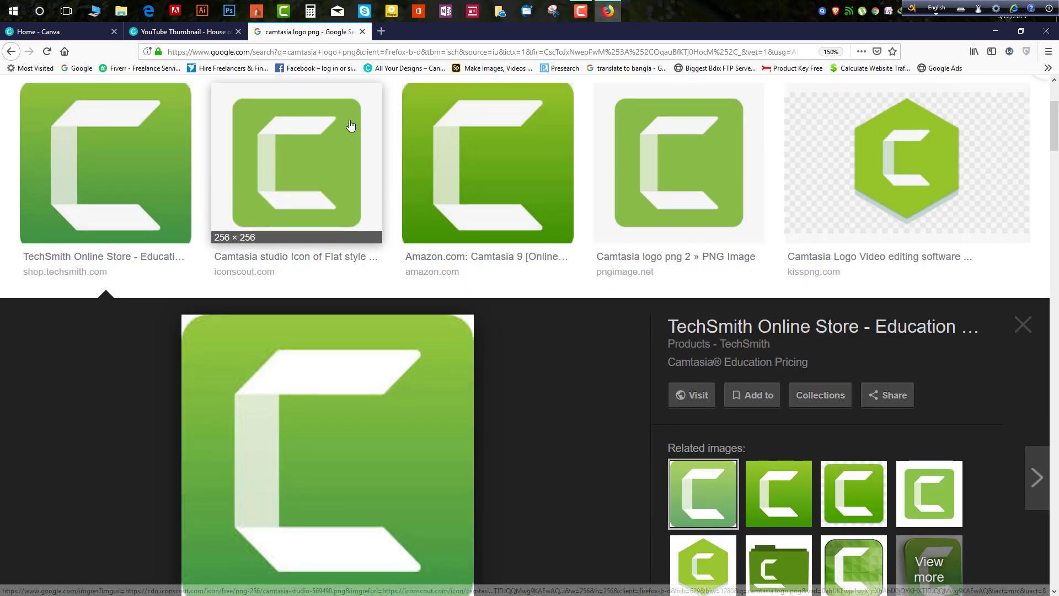
{"action": "left_click", "coordinate": [164, 31]}
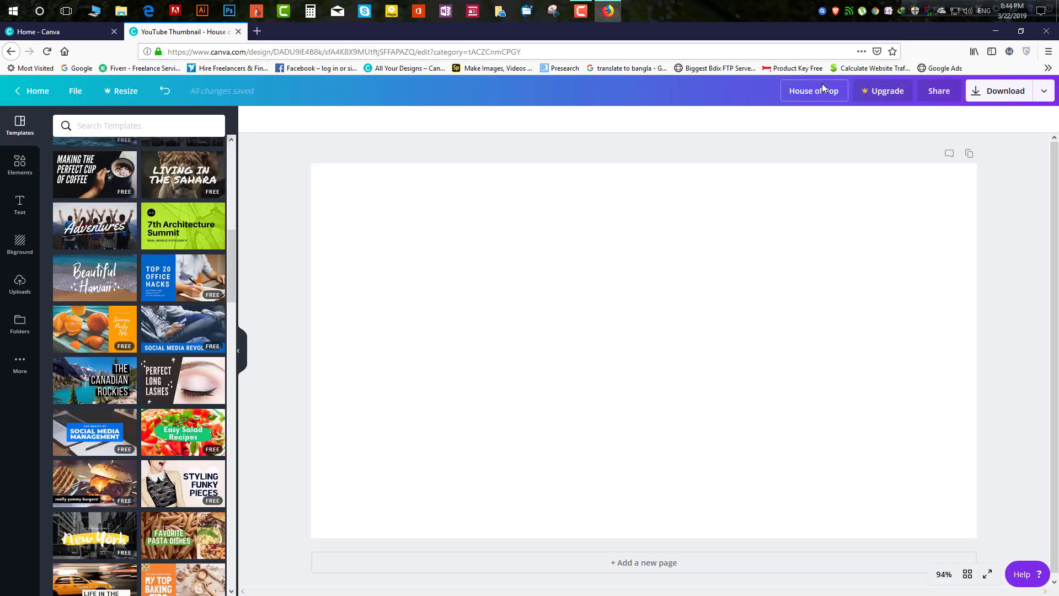
{"action": "left_click", "coordinate": [988, 35]}
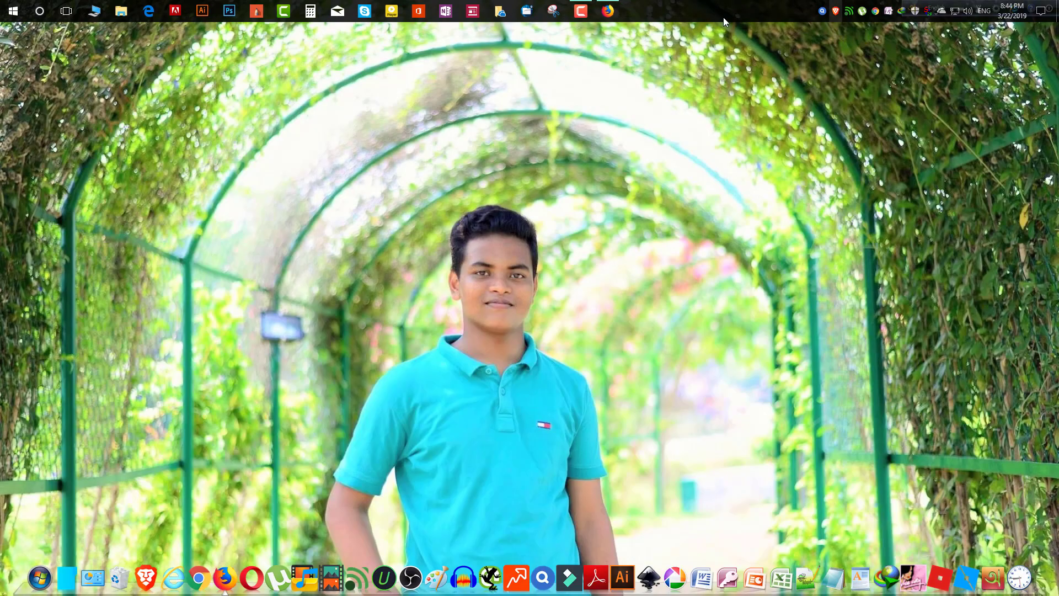
Capture a Snipping Tool screenshot of a new blank Camtasia project window
{"action": "left_click", "coordinate": [284, 16]}
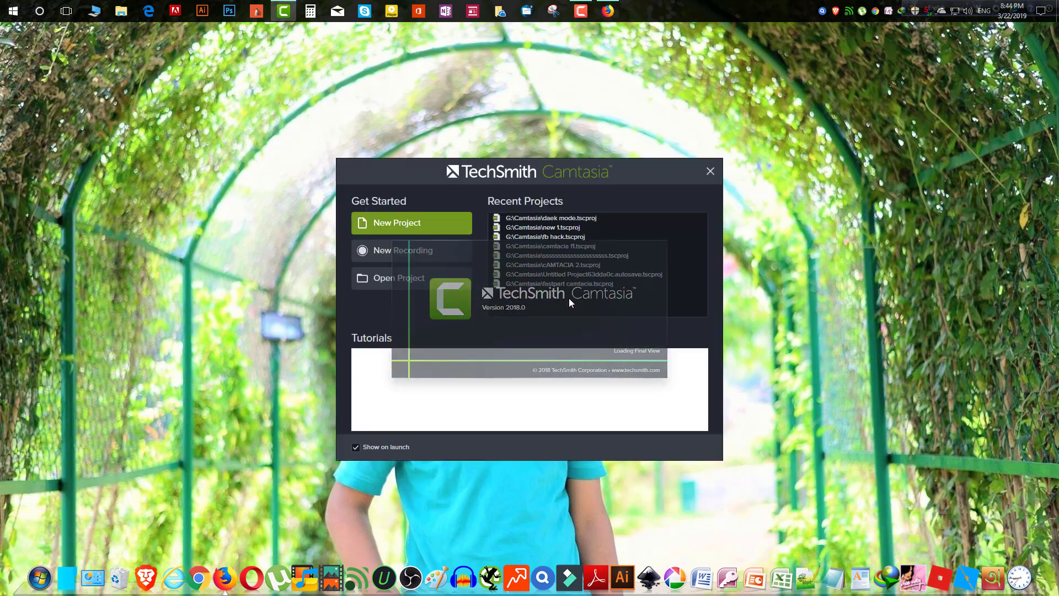
{"action": "left_click", "coordinate": [442, 229]}
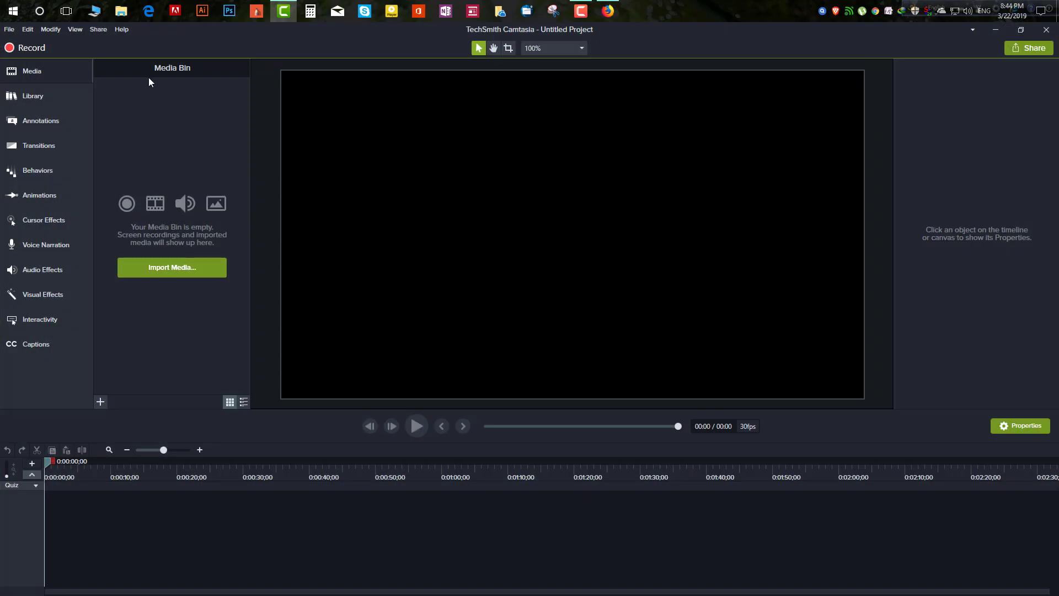
{"action": "left_click", "coordinate": [553, 11]}
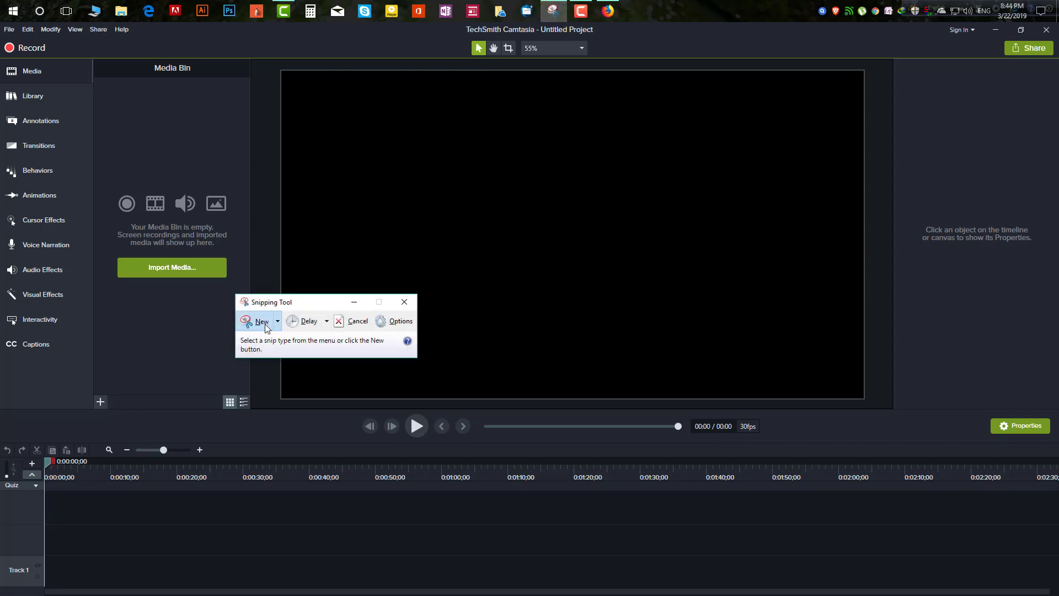
{"action": "left_click", "coordinate": [262, 322]}
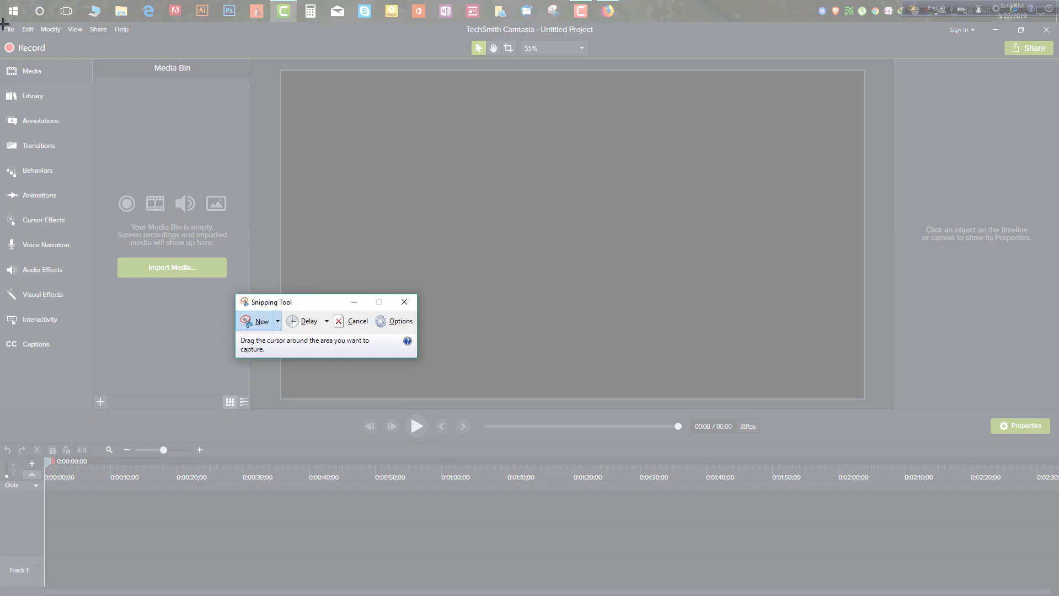
{"action": "left_click_drag", "start_coordinate": [2, 25], "coordinate": [1056, 593]}
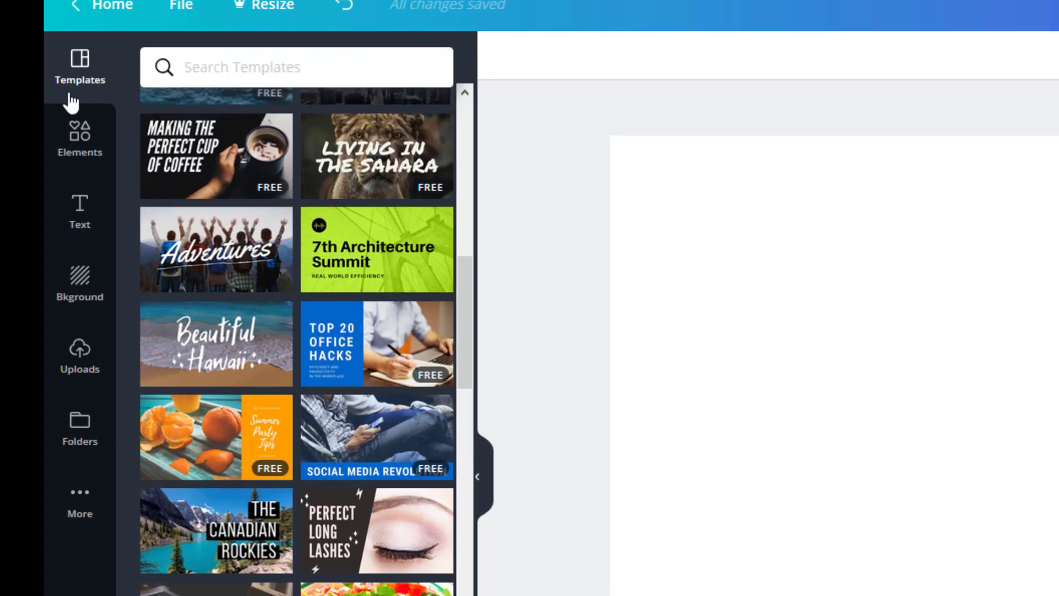
{"action": "left_click", "coordinate": [87, 379]}
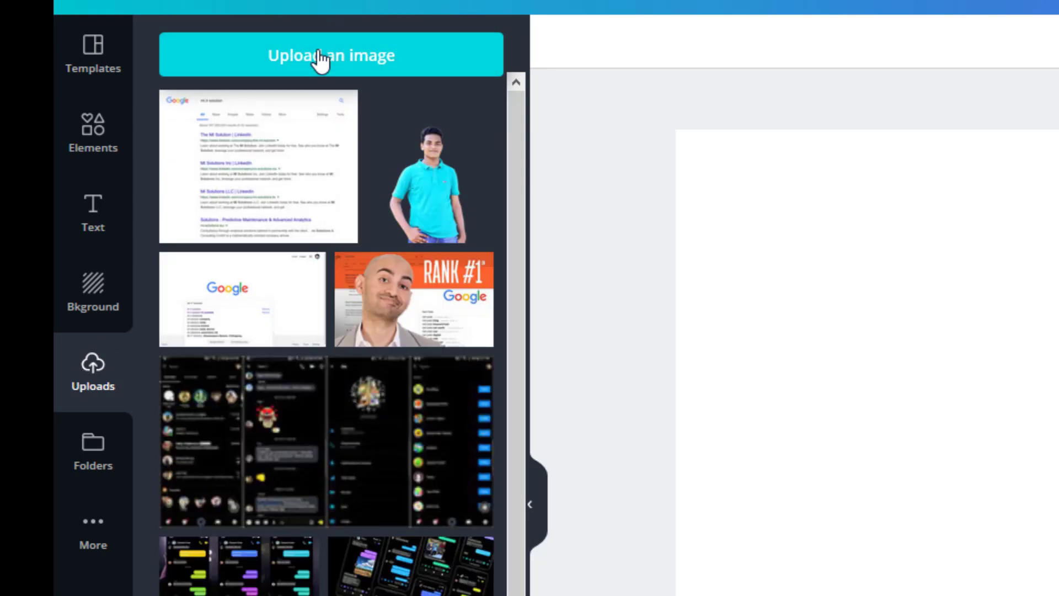
{"action": "left_click", "coordinate": [318, 57]}
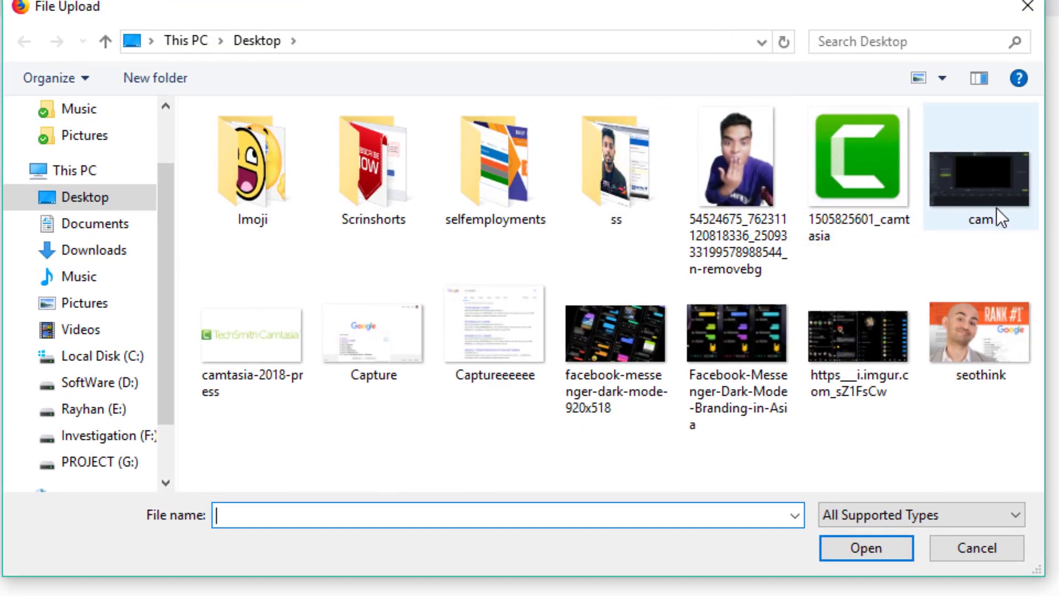
{"action": "left_click", "coordinate": [1003, 188]}
{"action": "left_click", "coordinate": [859, 174], "text": "ctrl"}
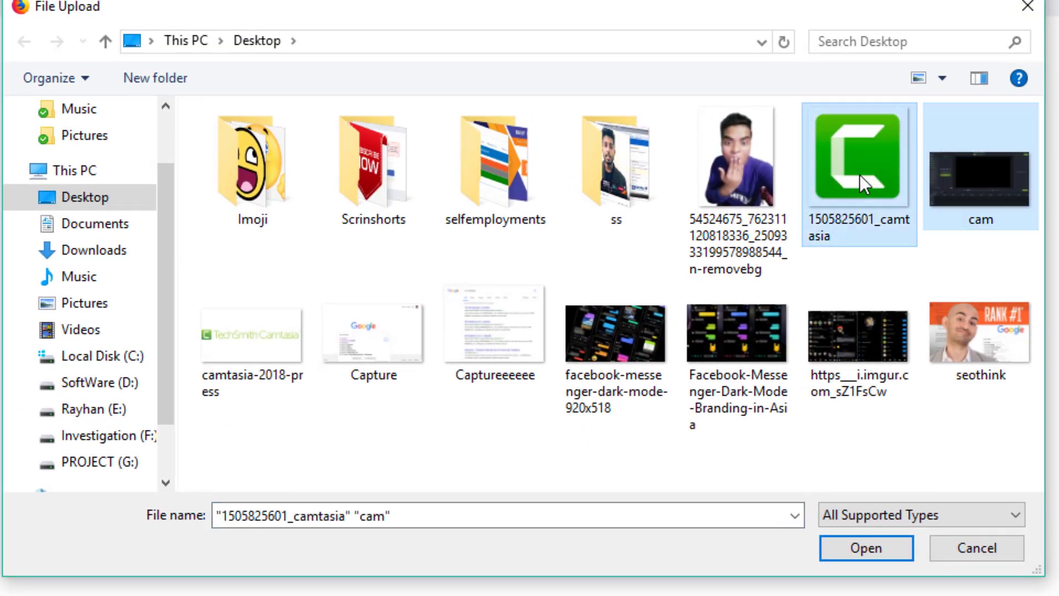
{"action": "left_click", "coordinate": [877, 552]}
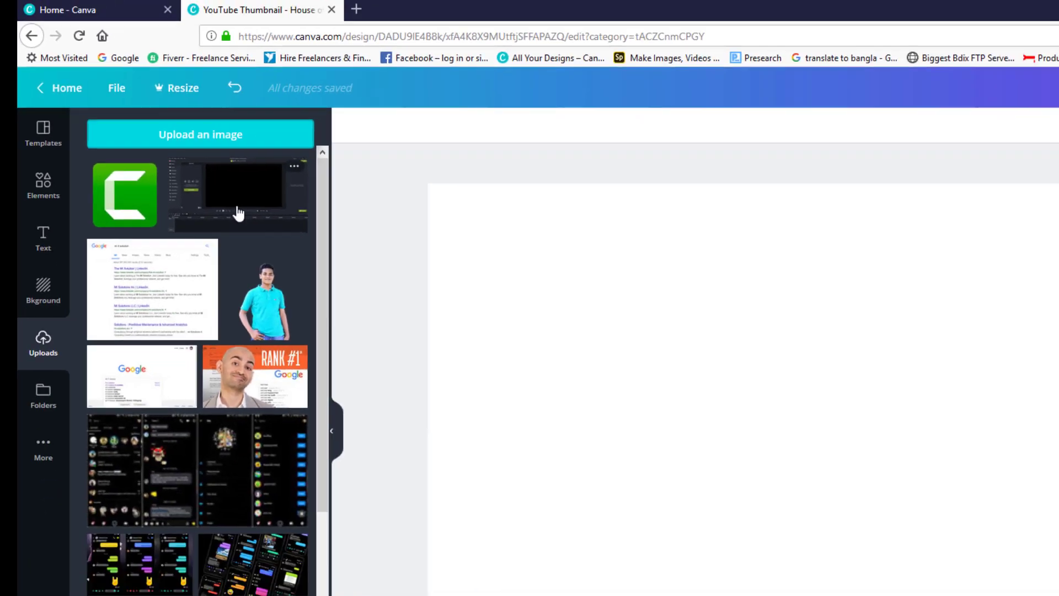
{"action": "left_click", "coordinate": [239, 213]}
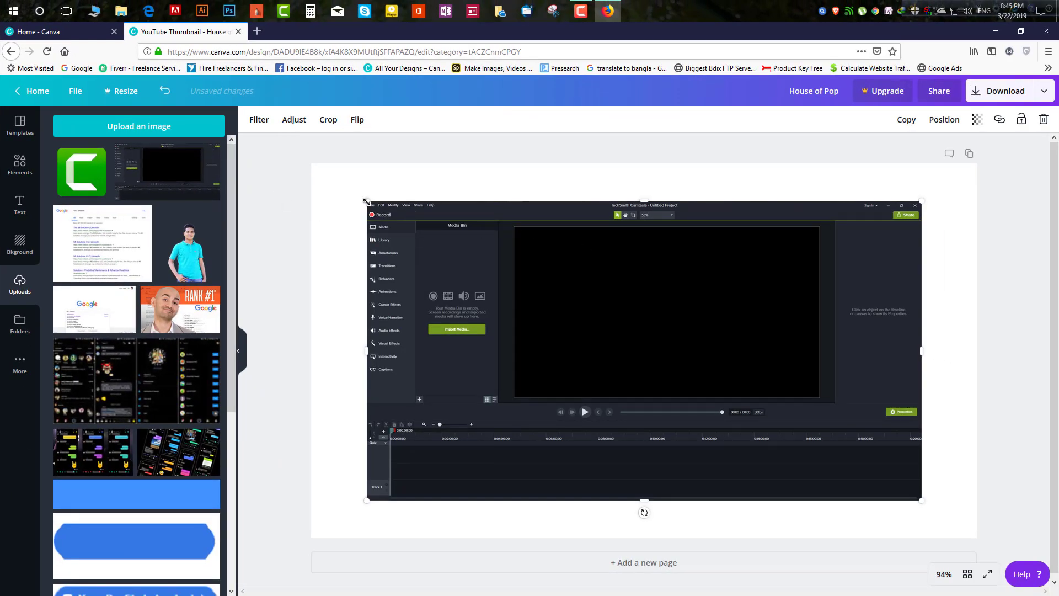
Enlarge the Camtasia screenshot to span the full page width
{"action": "left_click_drag", "start_coordinate": [366, 201], "coordinate": [319, 171]}
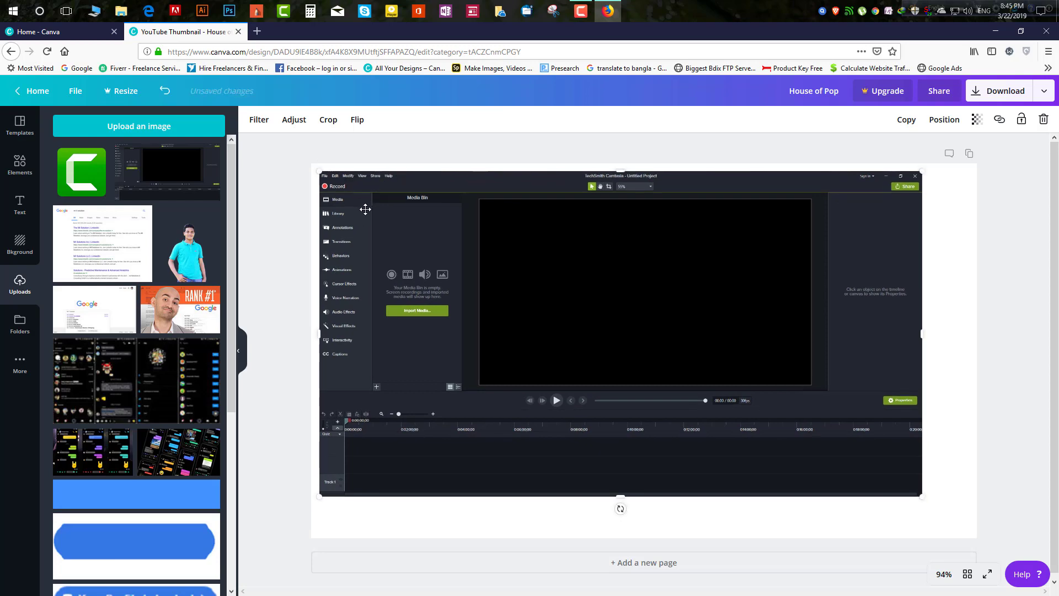
{"action": "left_click_drag", "start_coordinate": [365, 209], "coordinate": [357, 201]}
{"action": "left_click_drag", "start_coordinate": [914, 488], "coordinate": [983, 515]}
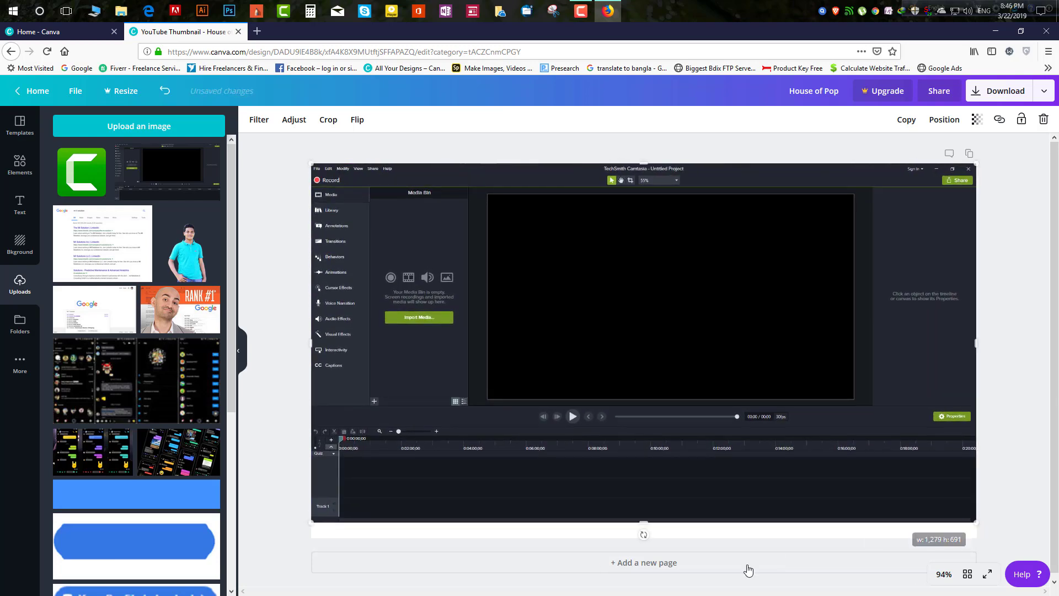
Set the page background colour to black
{"action": "left_click", "coordinate": [583, 536]}
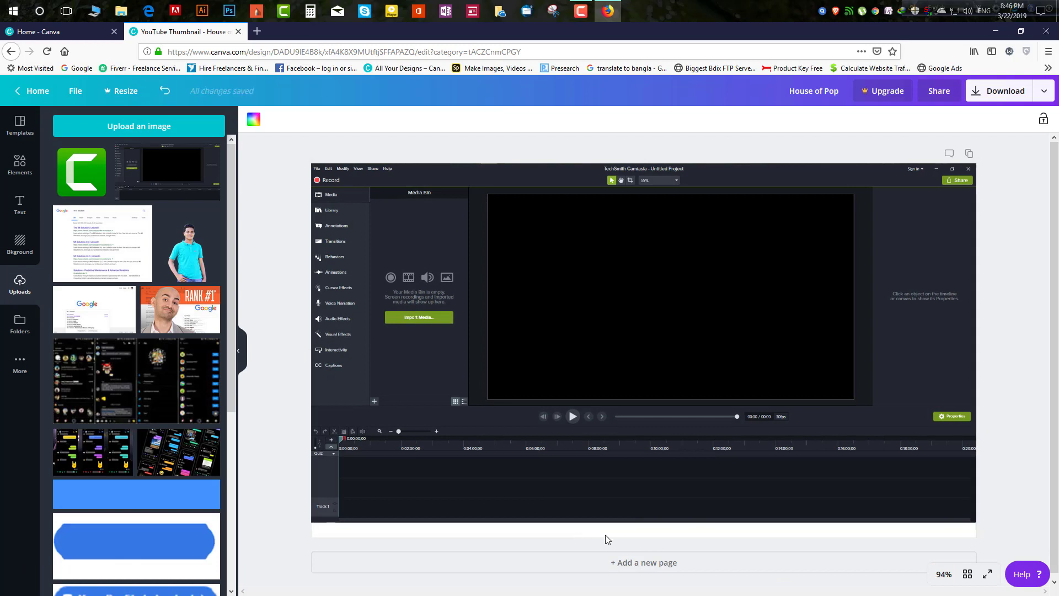
{"action": "left_click", "coordinate": [254, 121]}
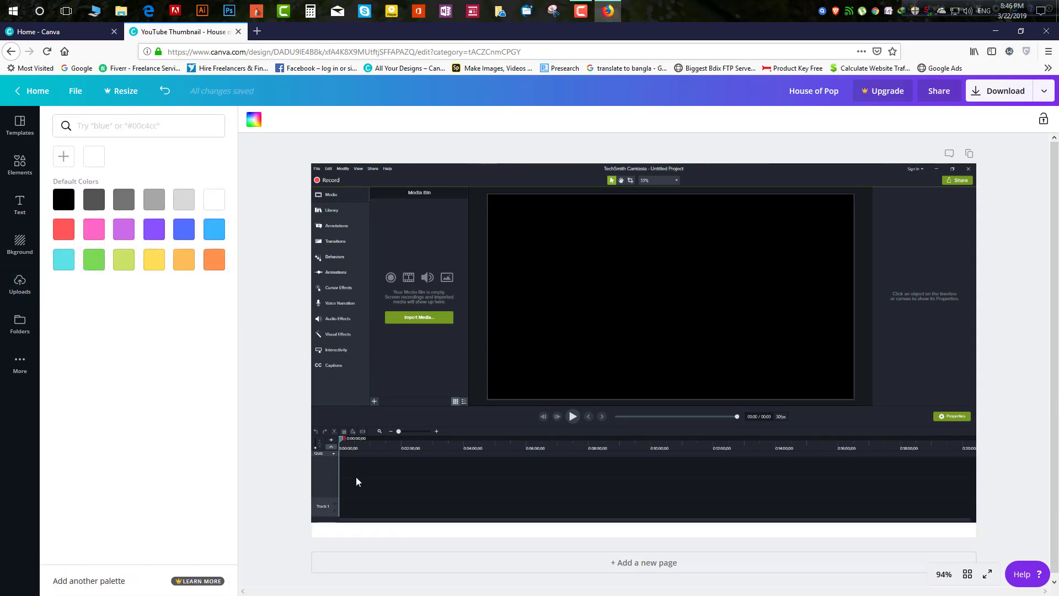
{"action": "left_click", "coordinate": [64, 199]}
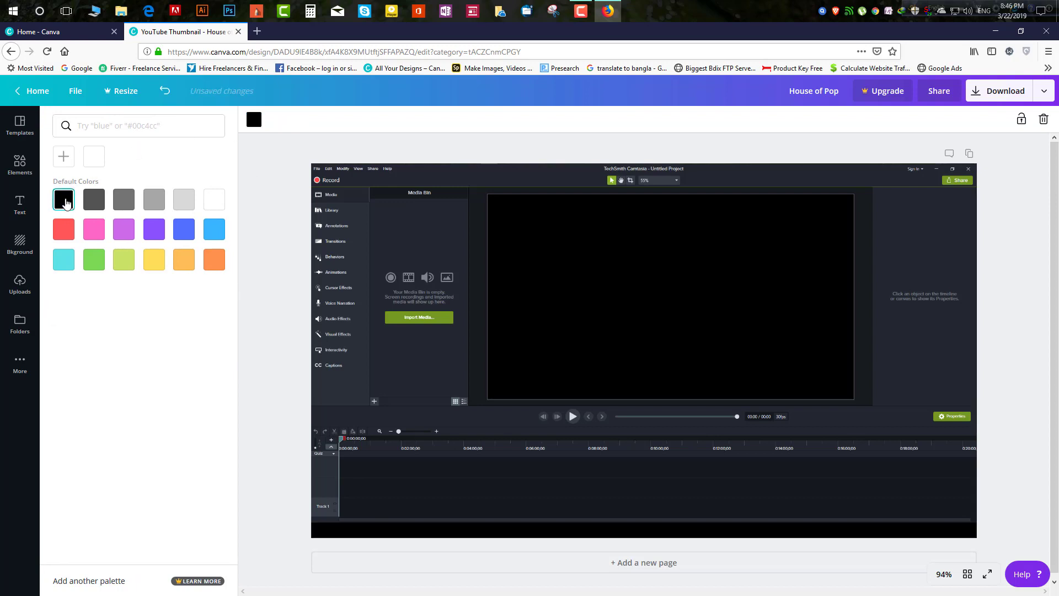
{"action": "left_click", "coordinate": [1019, 376]}
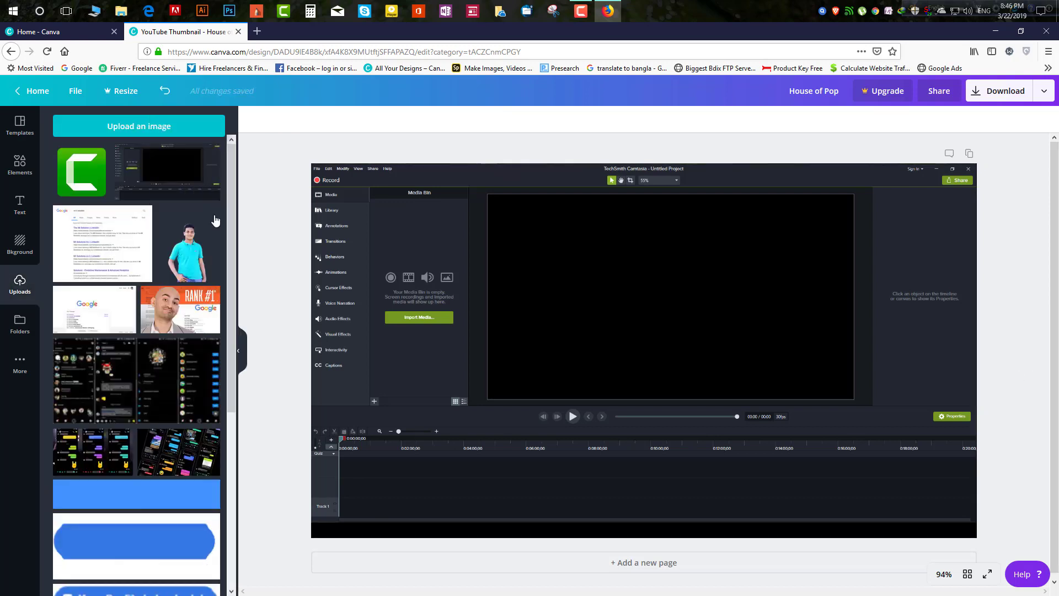
Add the Camtasia logo, scale it down, and place it over the screenshot's left Media Bin
{"action": "left_click", "coordinate": [84, 173]}
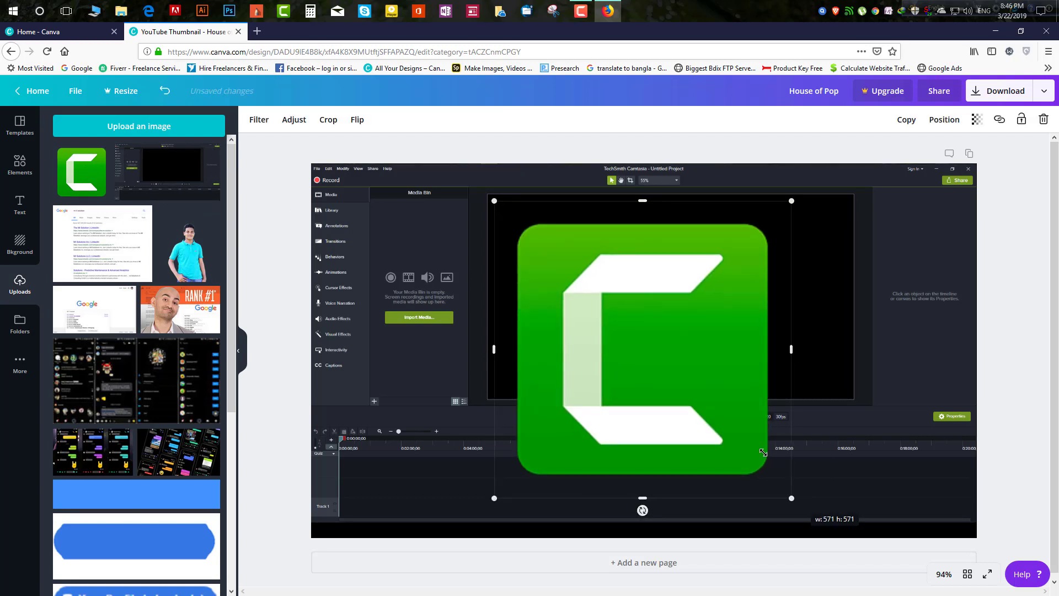
{"action": "left_click_drag", "start_coordinate": [792, 496], "coordinate": [591, 303]}
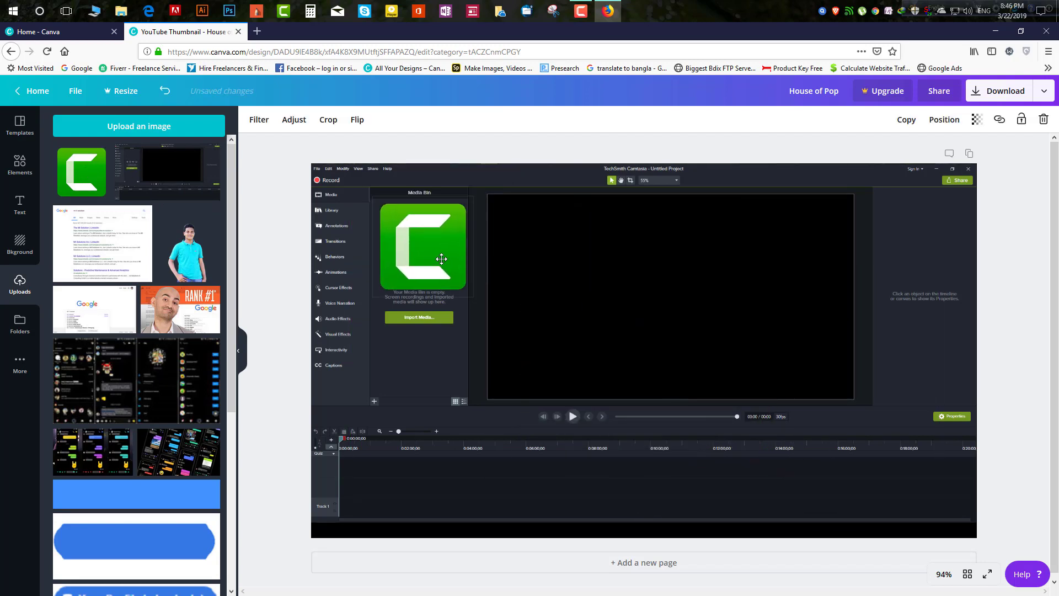
{"action": "left_click_drag", "start_coordinate": [524, 253], "coordinate": [403, 281]}
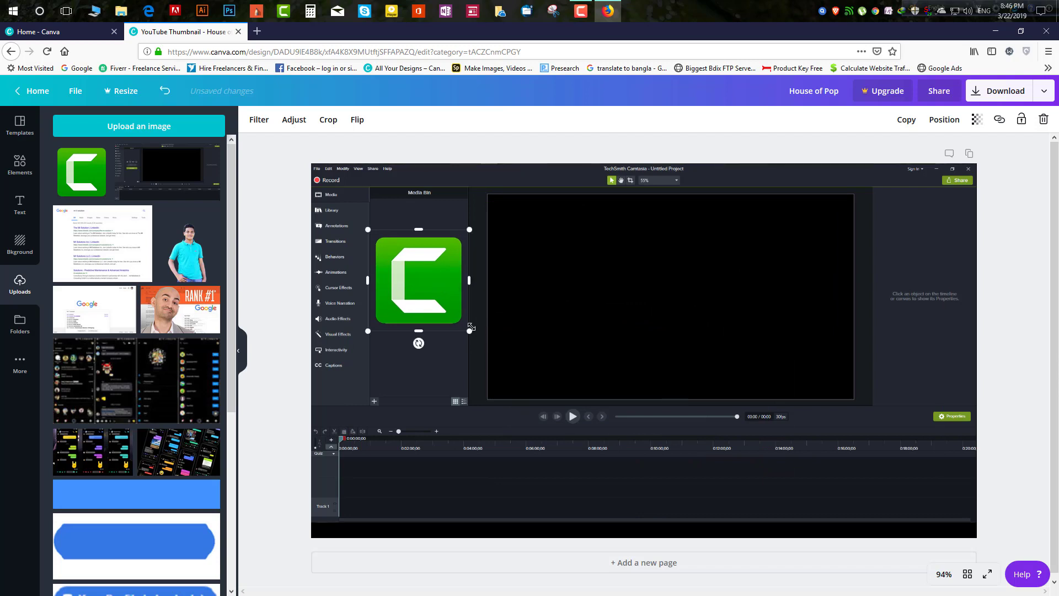
{"action": "left_click_drag", "start_coordinate": [469, 327], "coordinate": [489, 350]}
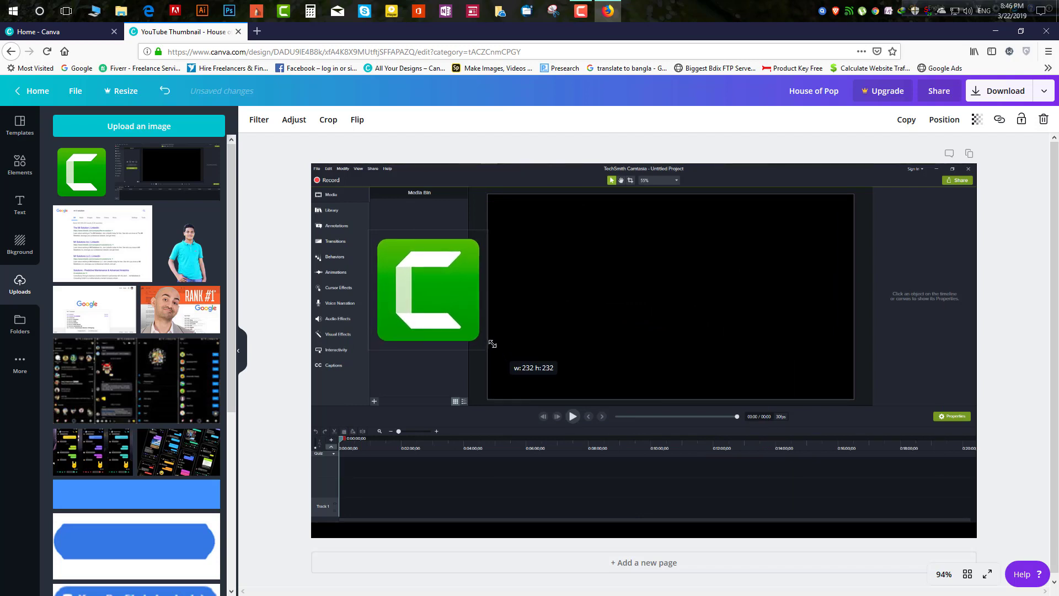
{"action": "left_click_drag", "start_coordinate": [437, 323], "coordinate": [432, 315]}
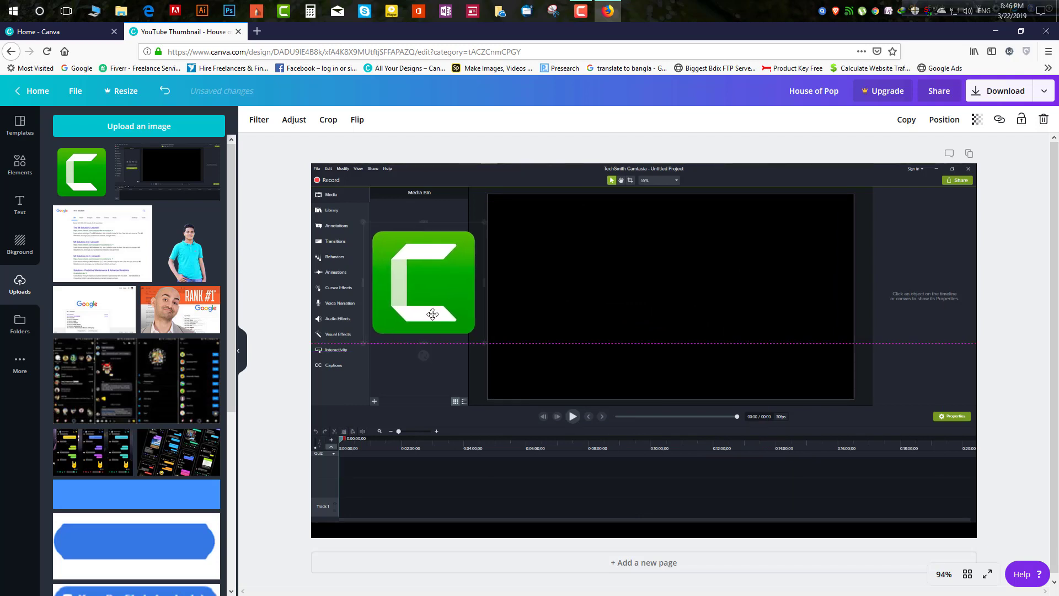
{"action": "left_click", "coordinate": [1039, 301]}
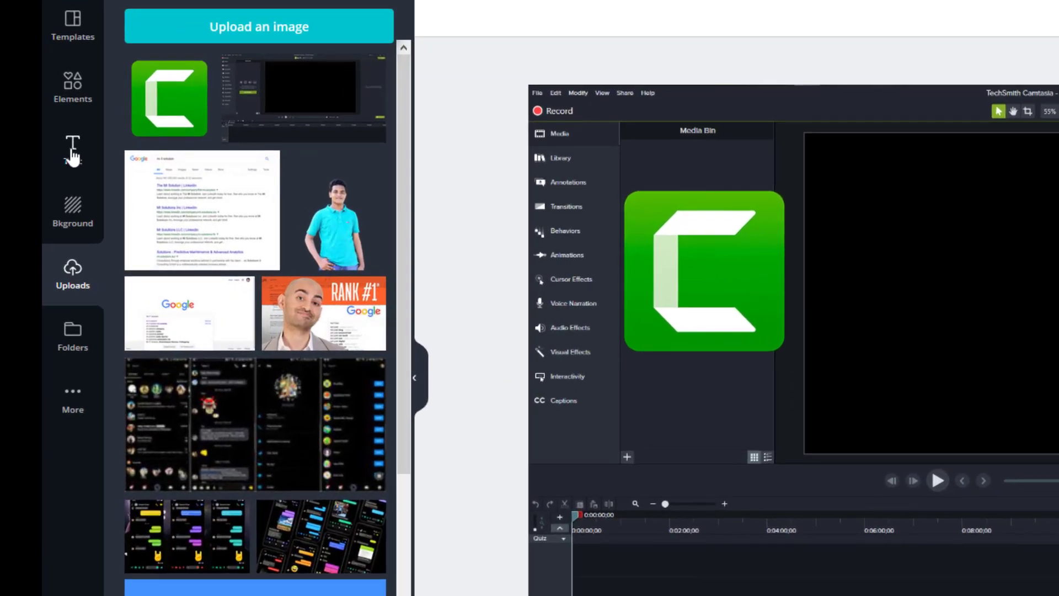
Add a heading near the top of the screenshot and change its text to 'Camtasia'
{"action": "left_click", "coordinate": [72, 157]}
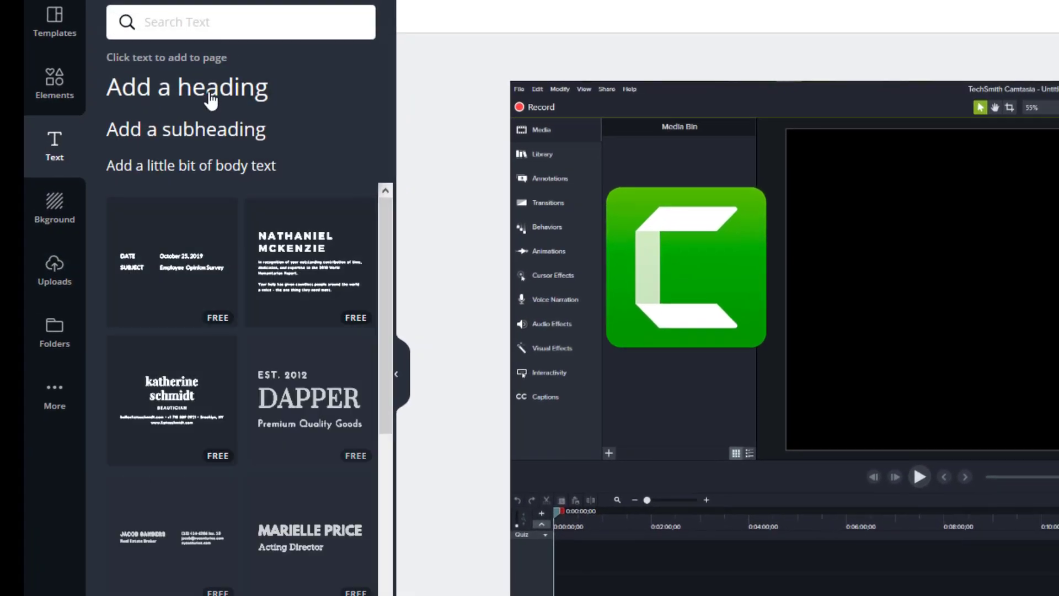
{"action": "left_click", "coordinate": [205, 91]}
{"action": "left_click_drag", "start_coordinate": [512, 261], "coordinate": [486, 139]}
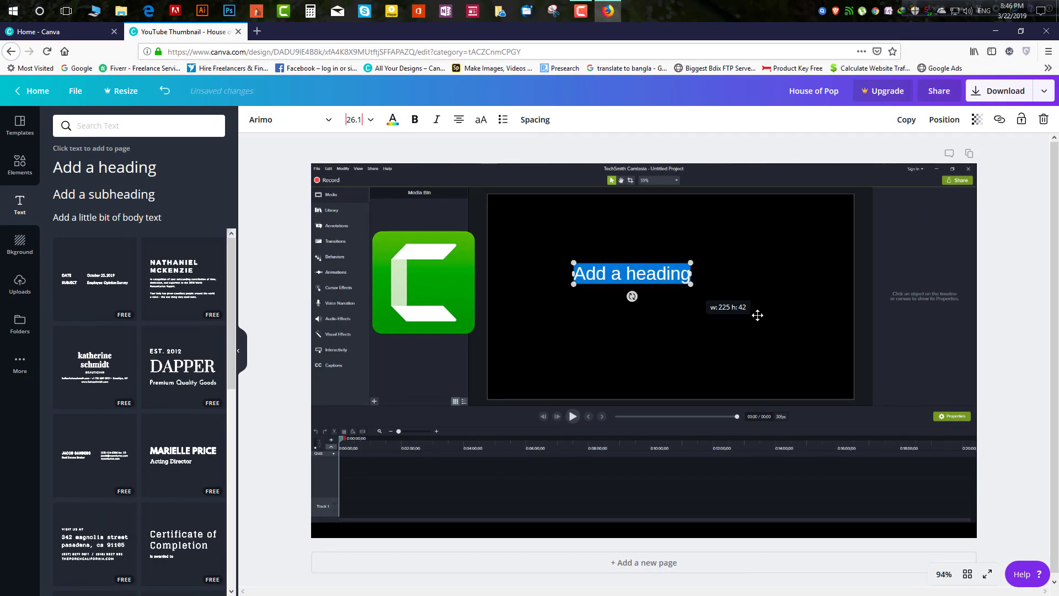
{"action": "left_click_drag", "start_coordinate": [684, 286], "coordinate": [832, 310]}
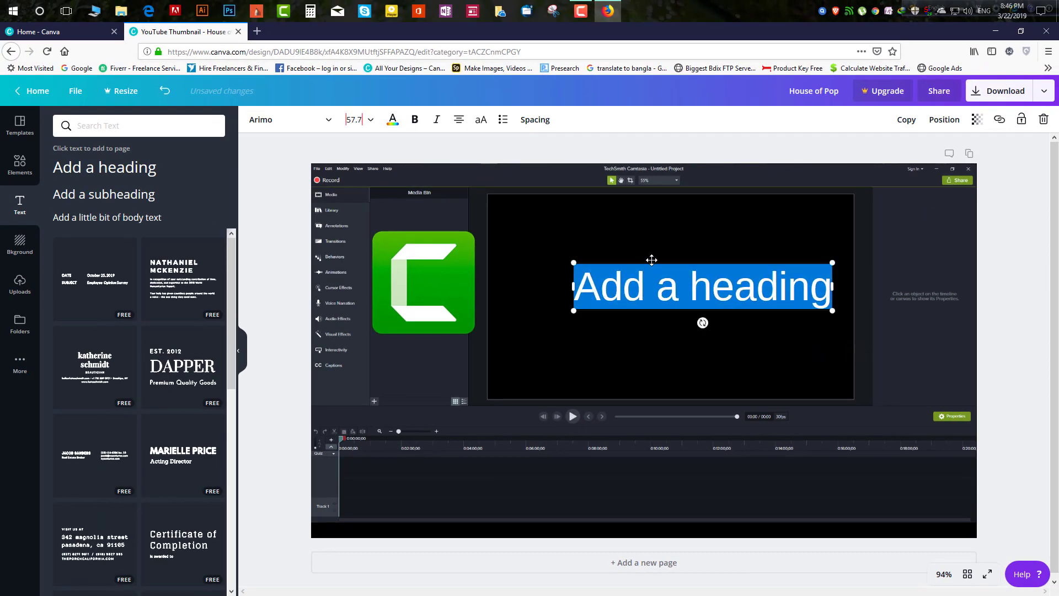
{"action": "left_click_drag", "start_coordinate": [651, 260], "coordinate": [608, 245]}
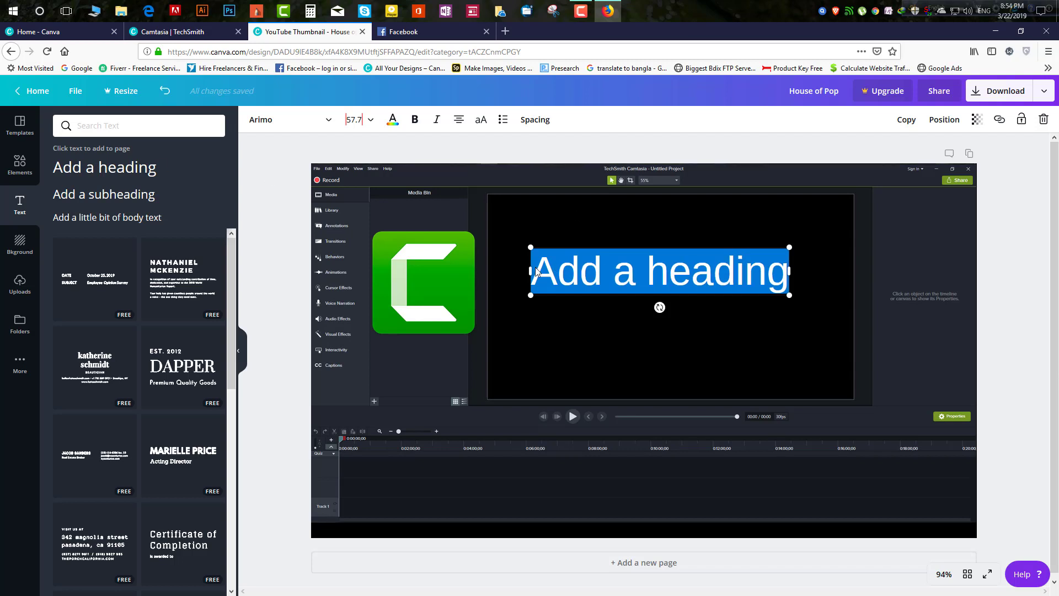
{"action": "key", "text": "BackSpace"}
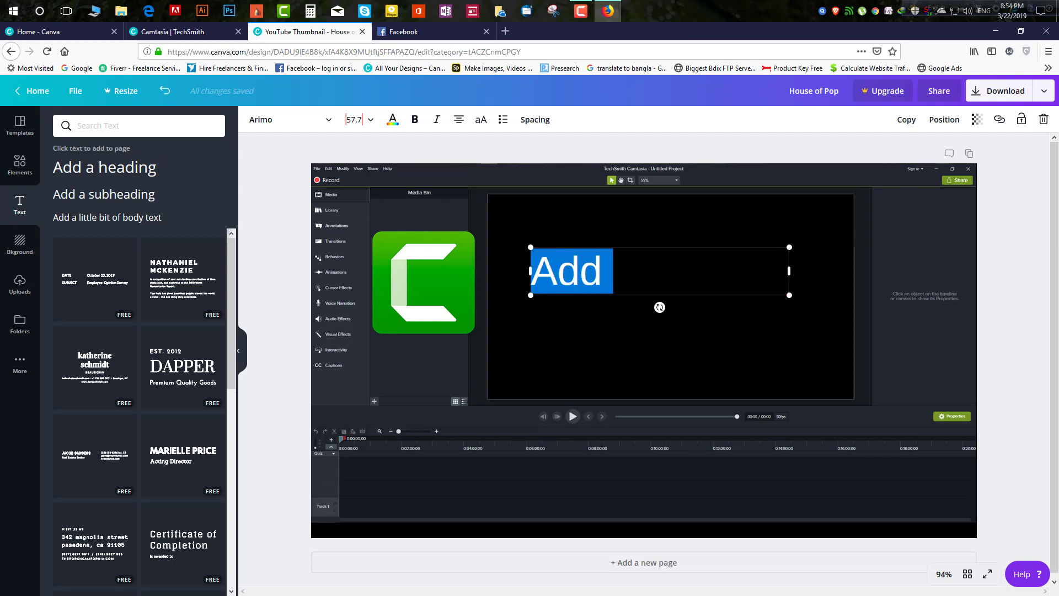
{"action": "key", "text": "ctrl+z"}
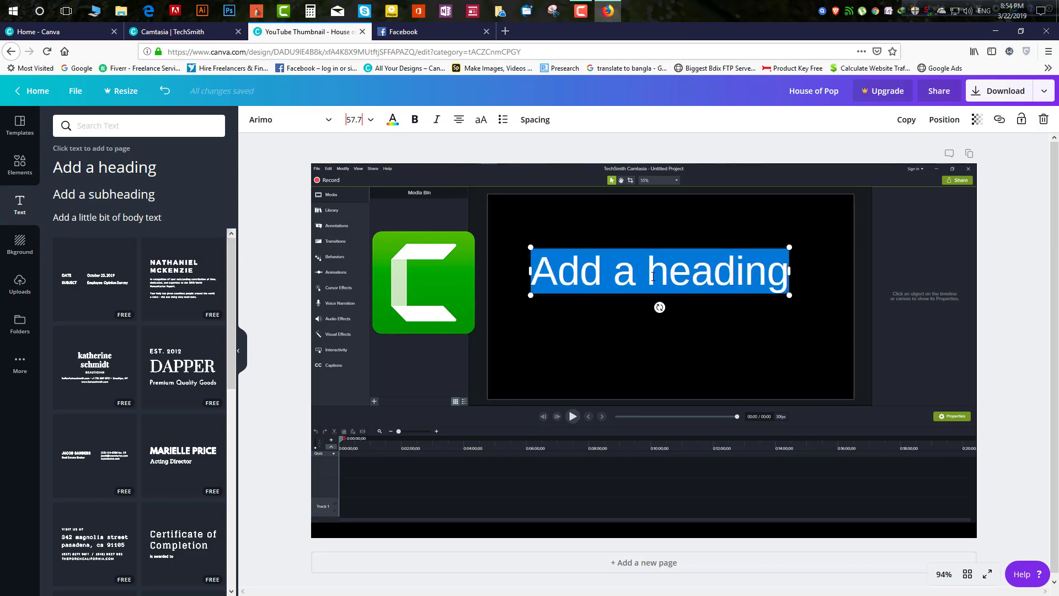
{"action": "key", "text": "BackSpace"}
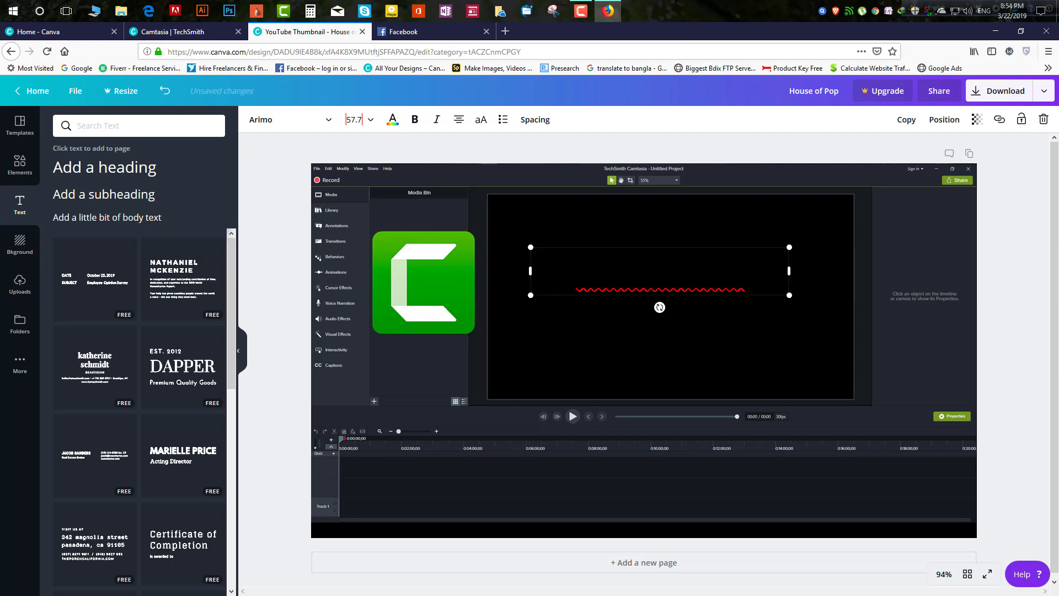
{"action": "key", "text": "ctrl+z"}
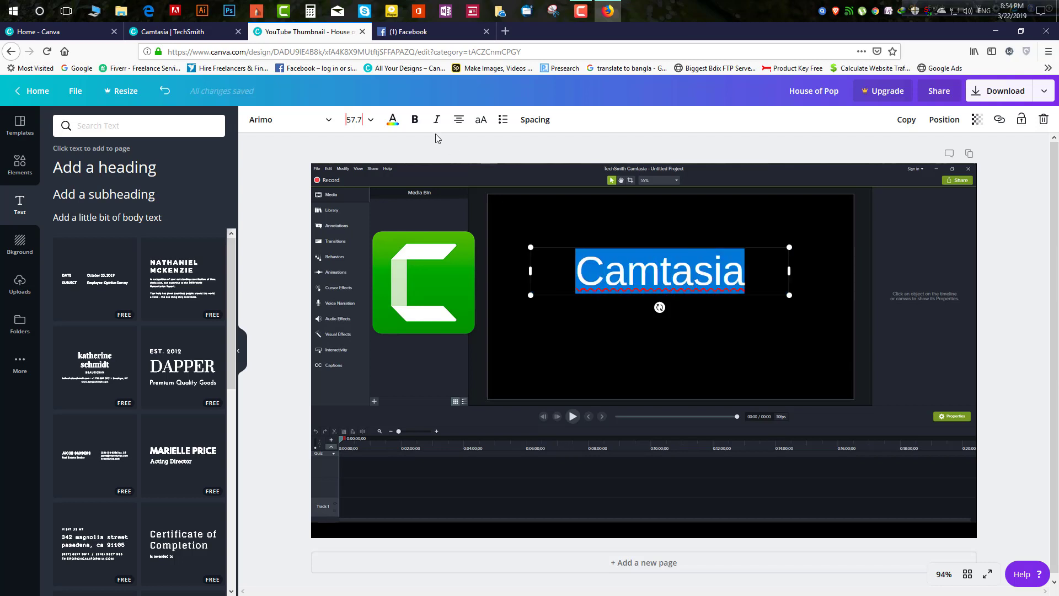
Colour the Camtasia title bright green #48f100, enlarge it and make it bold
{"action": "left_click", "coordinate": [394, 121]}
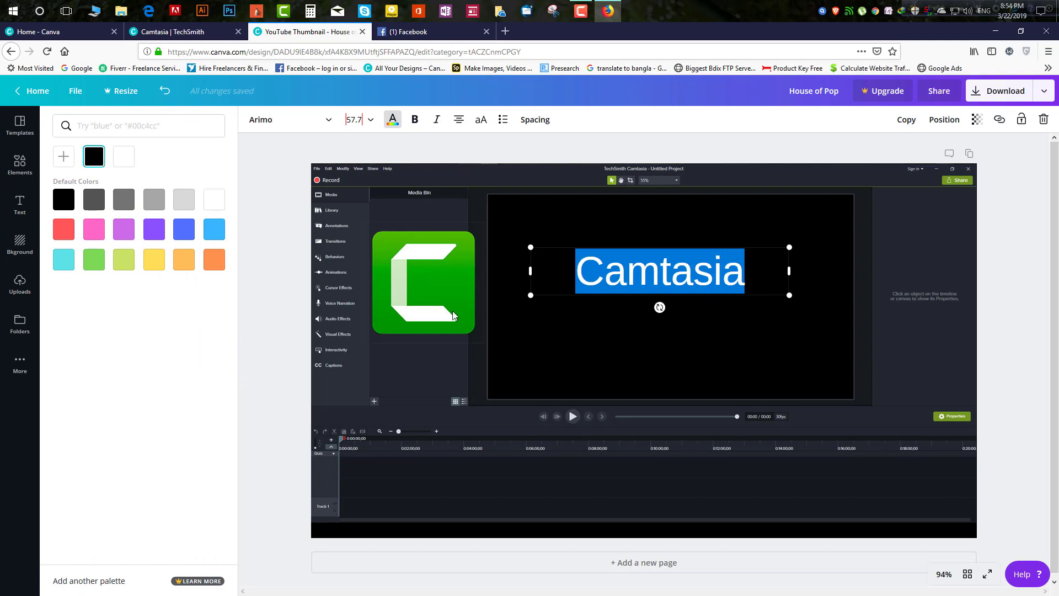
{"action": "left_click", "coordinate": [99, 266]}
{"action": "left_click", "coordinate": [63, 160]}
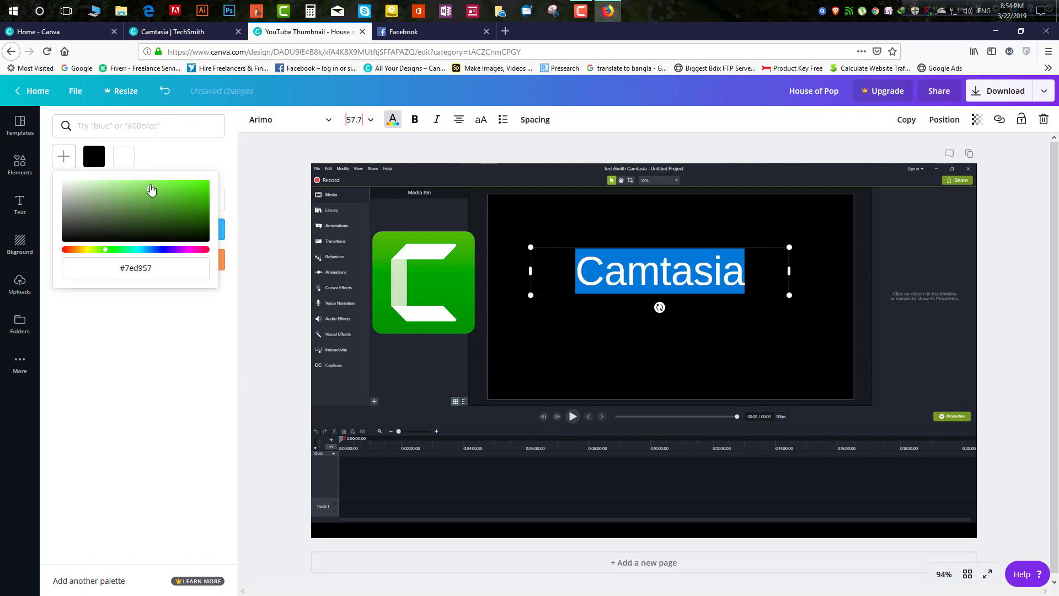
{"action": "left_click_drag", "start_coordinate": [151, 190], "coordinate": [231, 189]}
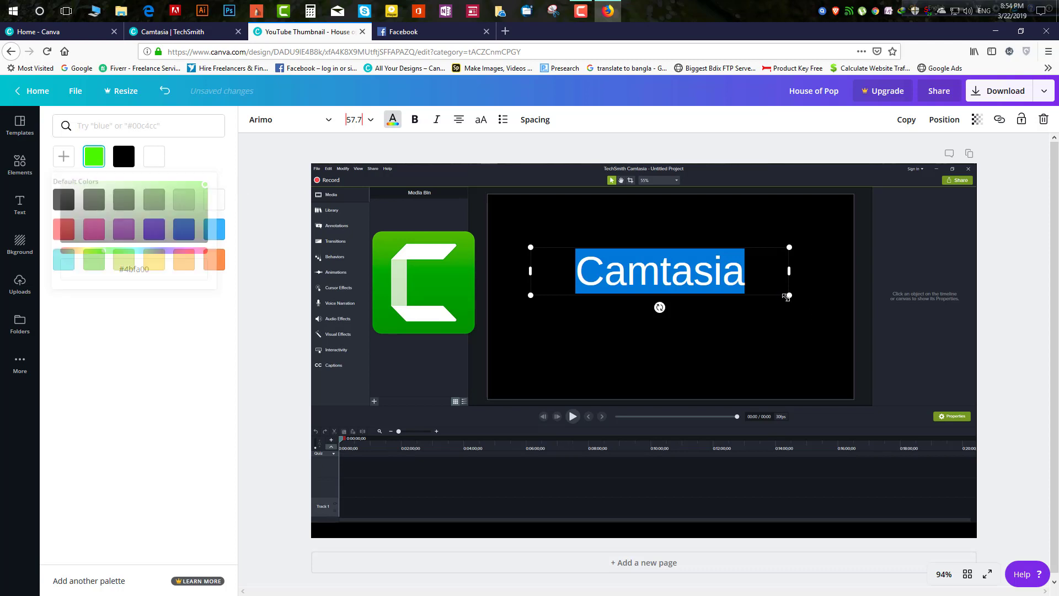
{"action": "left_click_drag", "start_coordinate": [789, 295], "coordinate": [823, 284]}
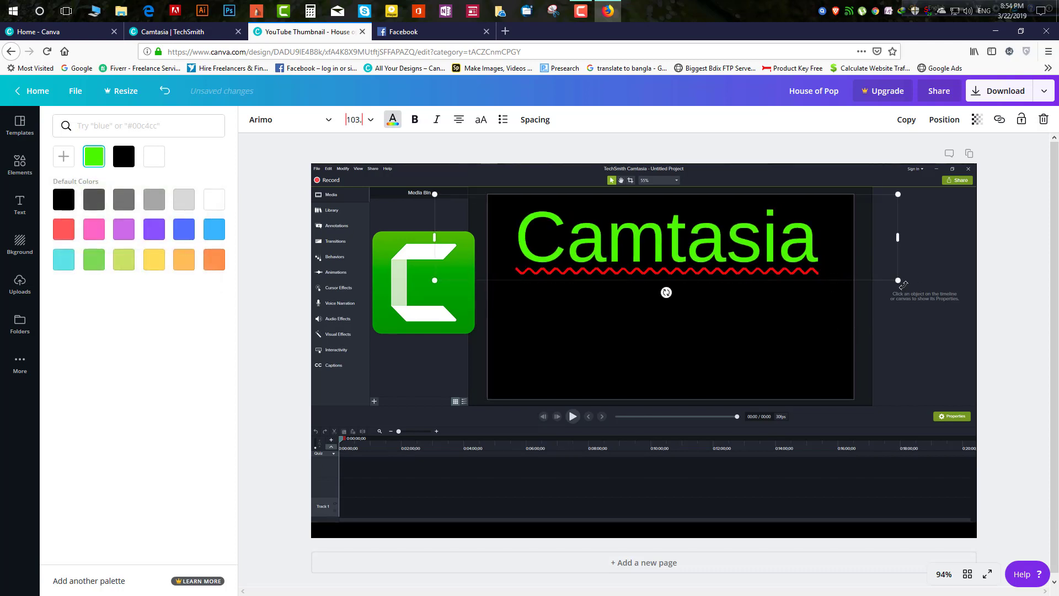
{"action": "left_click_drag", "start_coordinate": [899, 280], "coordinate": [945, 291]}
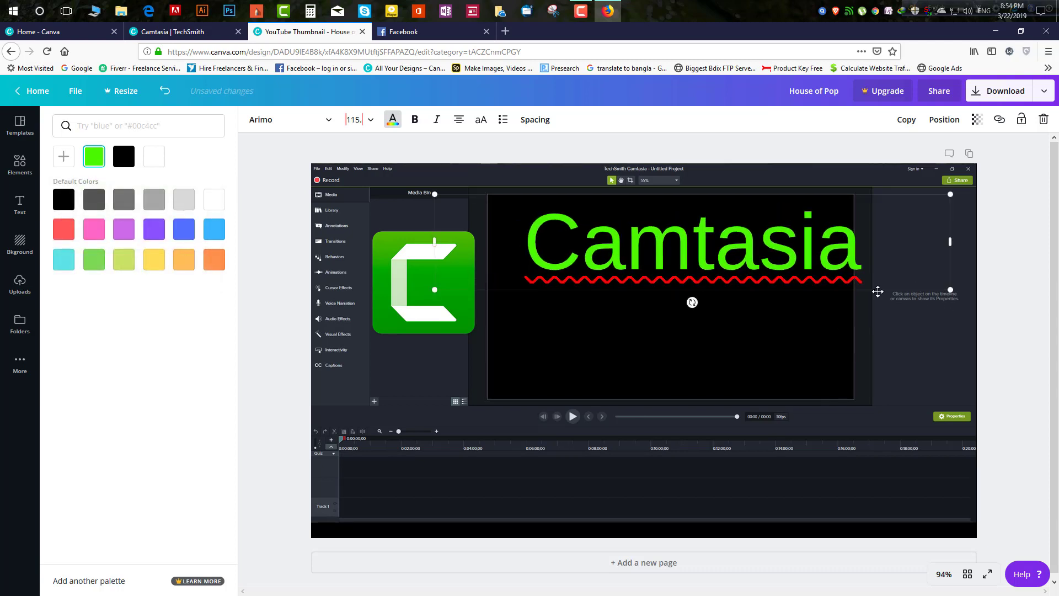
{"action": "left_click_drag", "start_coordinate": [855, 260], "coordinate": [515, 266]}
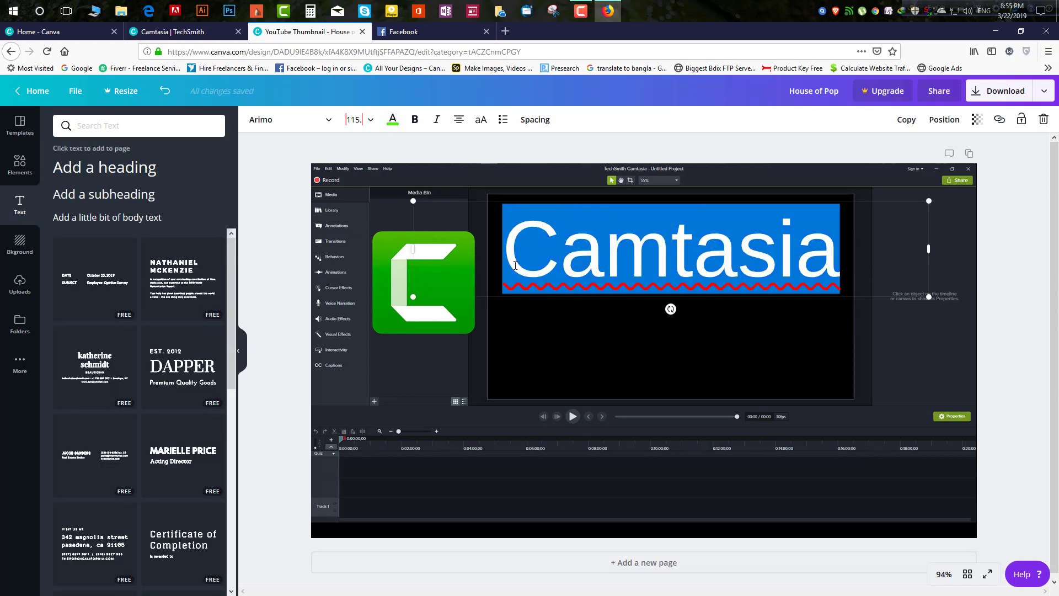
{"action": "left_click", "coordinate": [415, 120]}
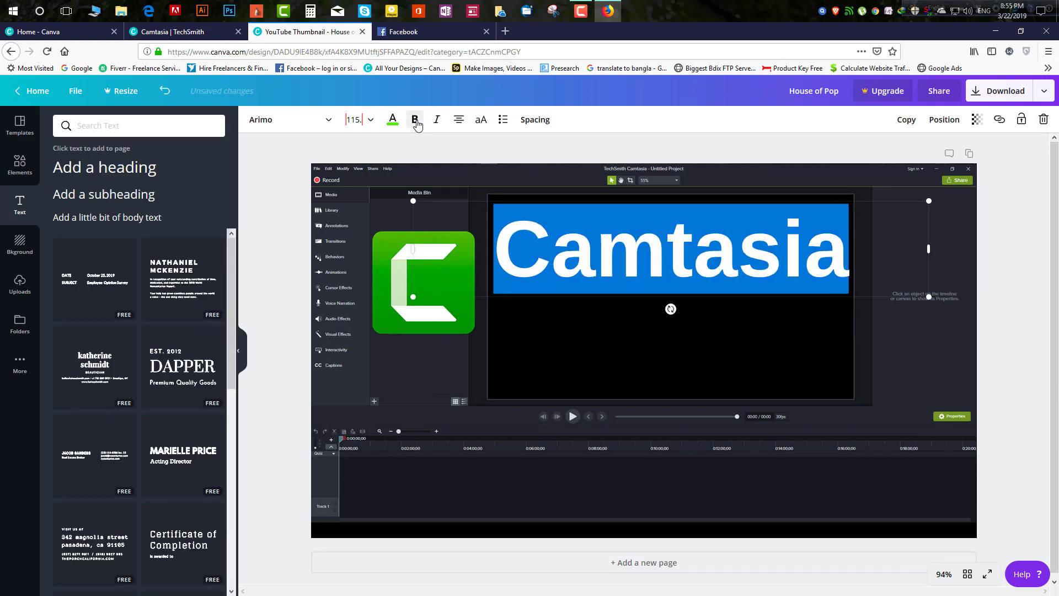
Shrink the Camtasia title slightly to fit, then add a new 'Add a heading' box
{"action": "left_click", "coordinate": [863, 240]}
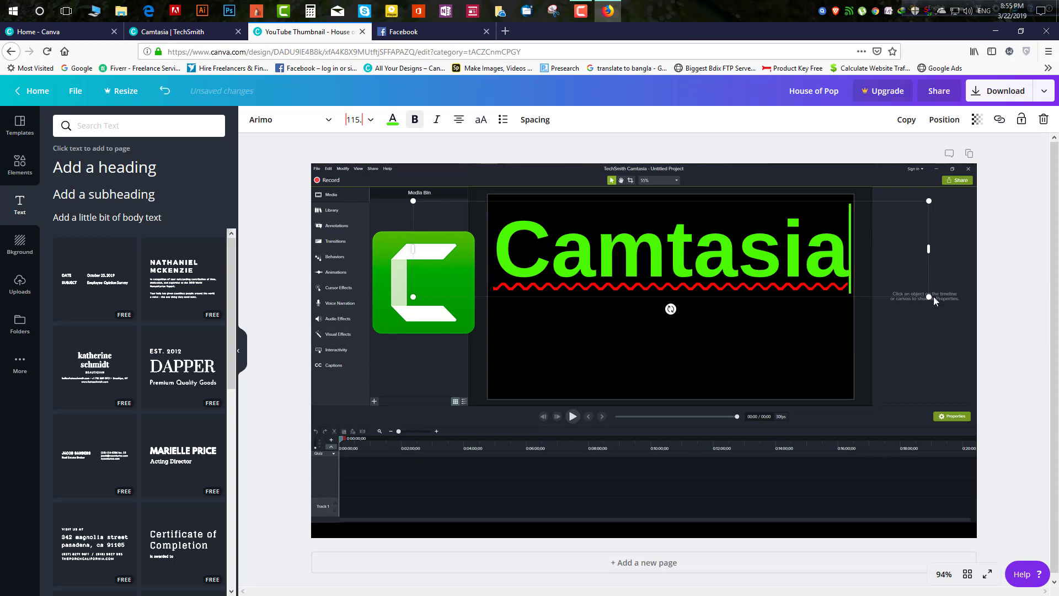
{"action": "left_click_drag", "start_coordinate": [928, 297], "coordinate": [917, 293]}
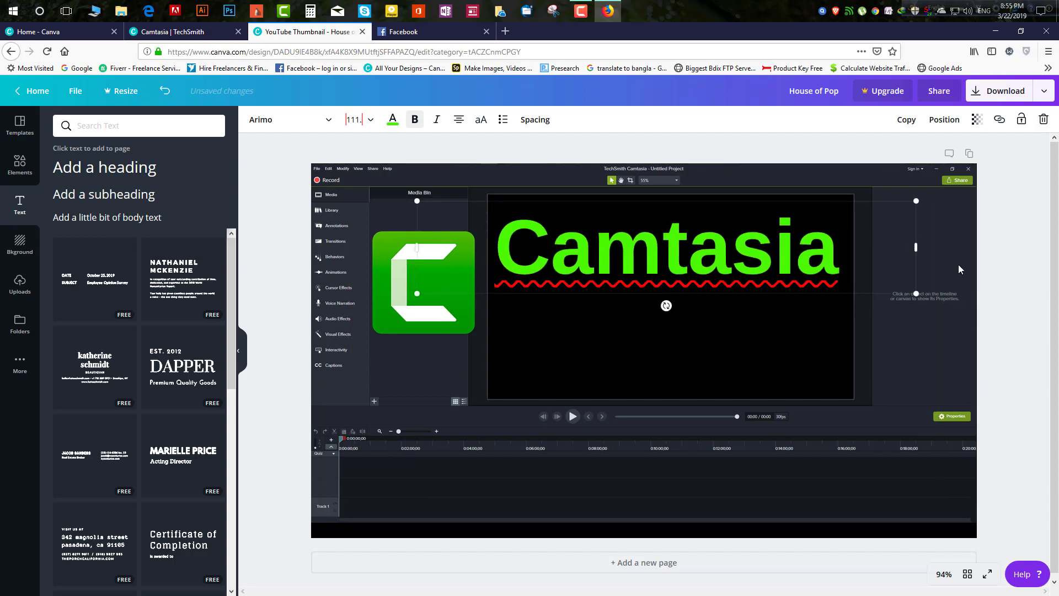
{"action": "left_click", "coordinate": [661, 314]}
{"action": "left_click", "coordinate": [130, 176]}
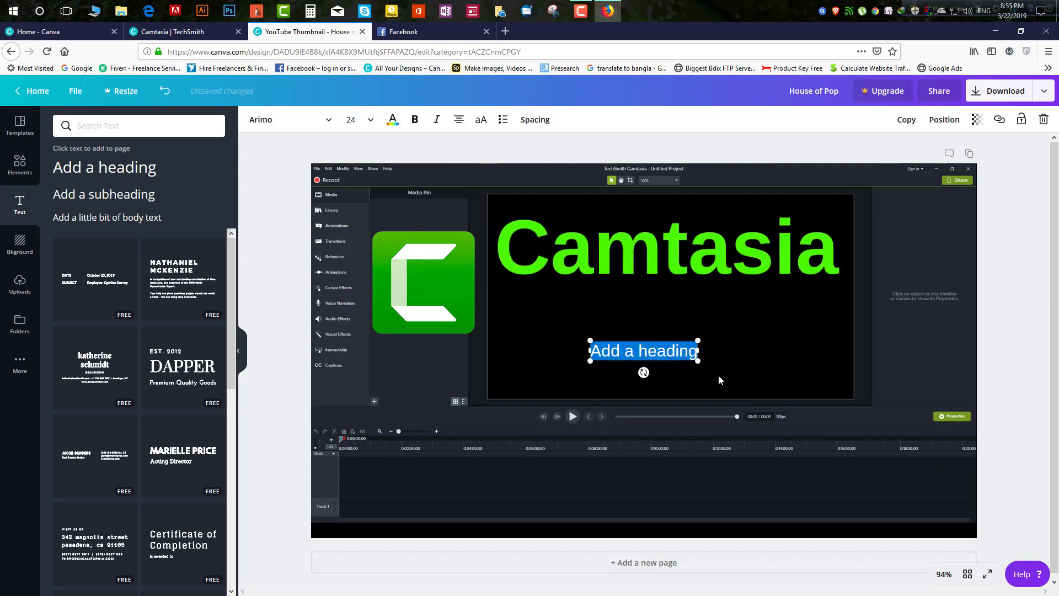
Enlarge a new heading under Camtasia and change it to white 'Studio 9'
{"action": "left_click_drag", "start_coordinate": [697, 360], "coordinate": [858, 390]}
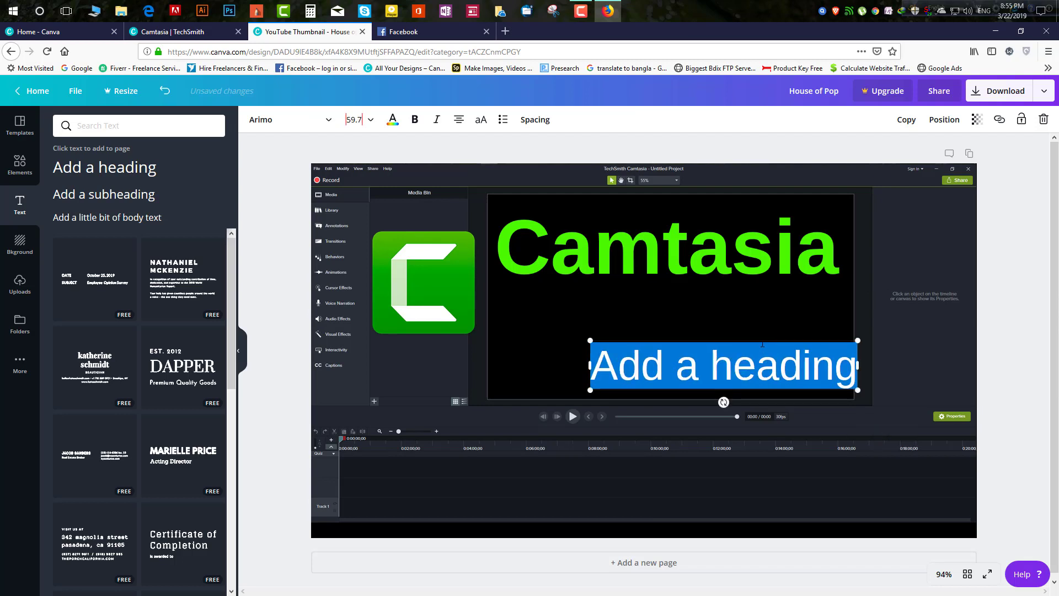
{"action": "left_click_drag", "start_coordinate": [754, 337], "coordinate": [714, 297]}
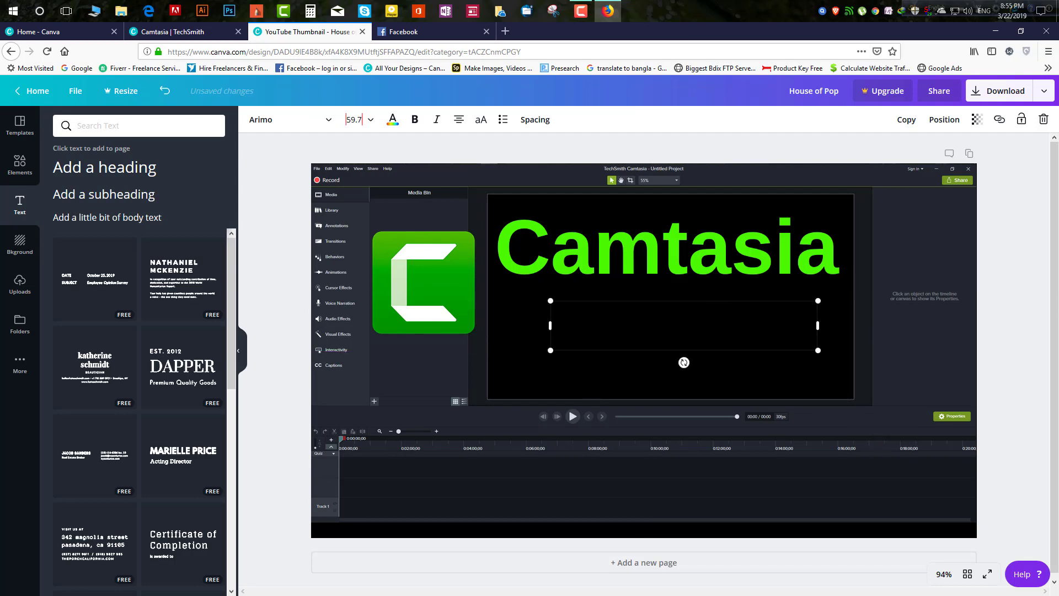
{"action": "key", "text": "shift+Left"}
{"action": "key", "text": "shift+Left"}
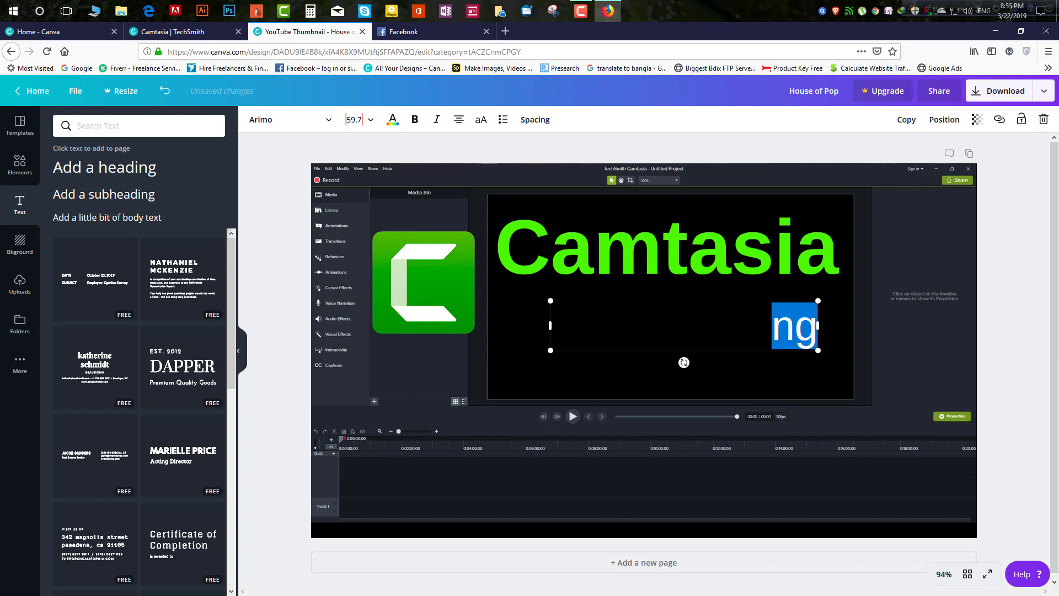
{"action": "key", "text": "shift+Left"}
{"action": "key", "text": "shift+Left"}
{"action": "key", "text": "shift+Left"}
{"action": "key", "text": "shift+Left"}
{"action": "key", "text": "shift+Left"}
{"action": "key", "text": "shift+Left"}
{"action": "key", "text": "shift+Left"}
{"action": "key", "text": "shift+Left"}
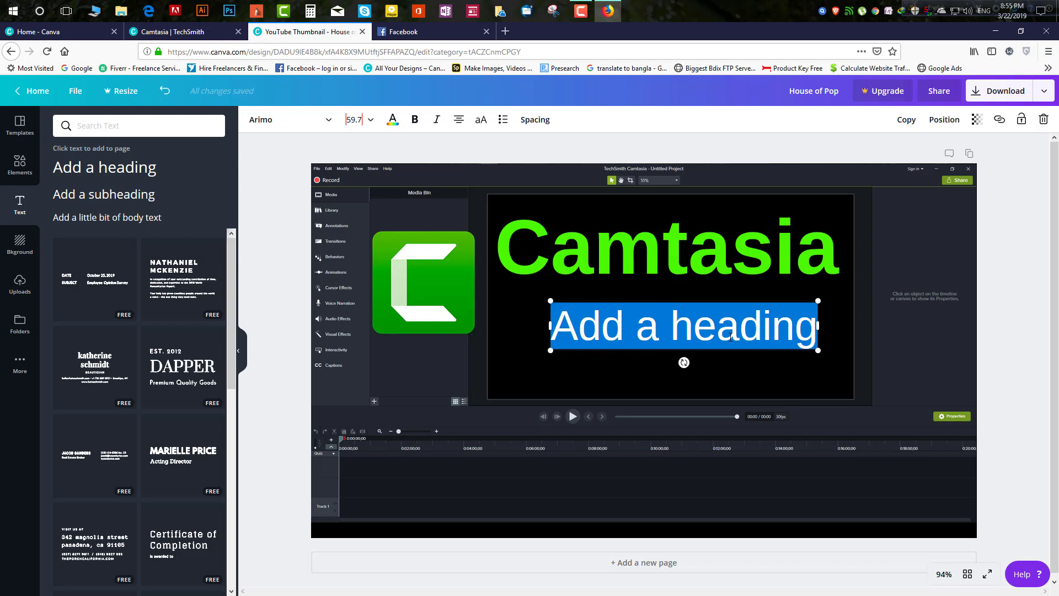
{"action": "type", "text": "Studio 9"}
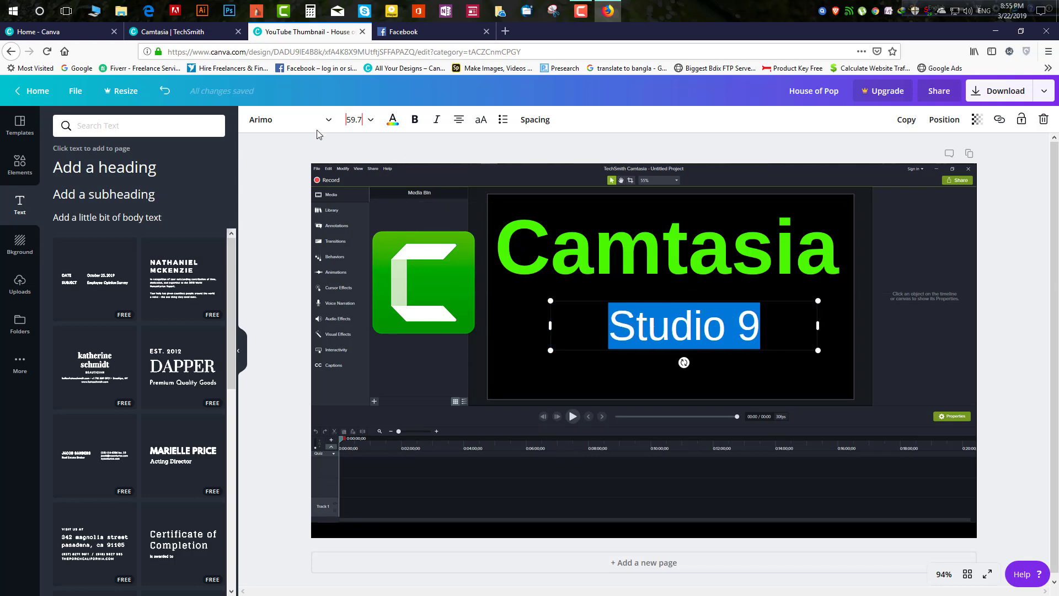
{"action": "left_click", "coordinate": [393, 120]}
{"action": "left_click", "coordinate": [214, 199]}
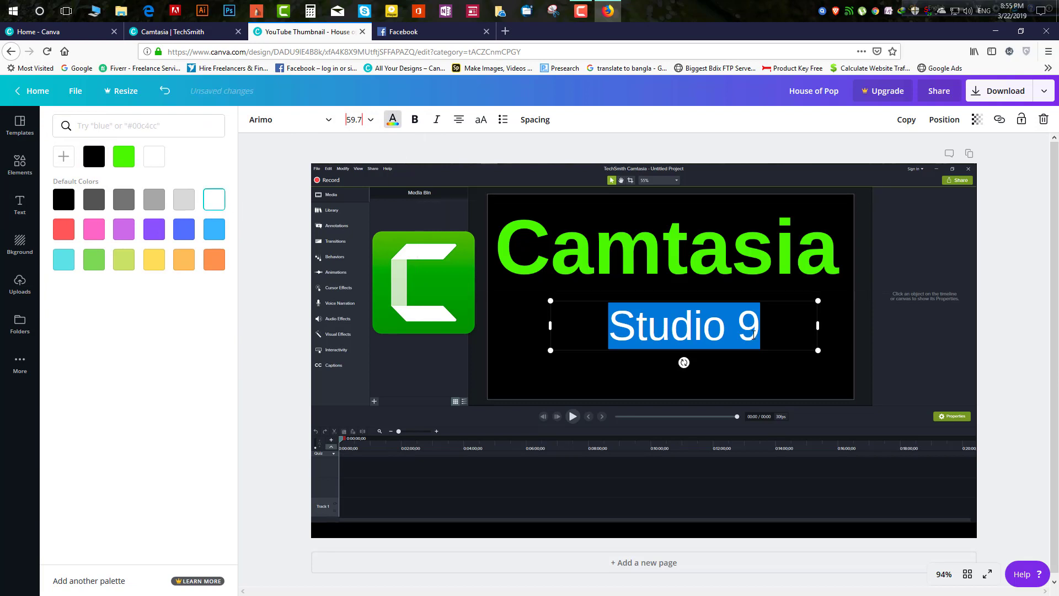
{"action": "left_click", "coordinate": [752, 330]}
Colour the 9 green, bold Studio 9, and enlarge it beneath Camtasia
{"action": "double_click", "coordinate": [750, 328]}
{"action": "left_click", "coordinate": [124, 156]}
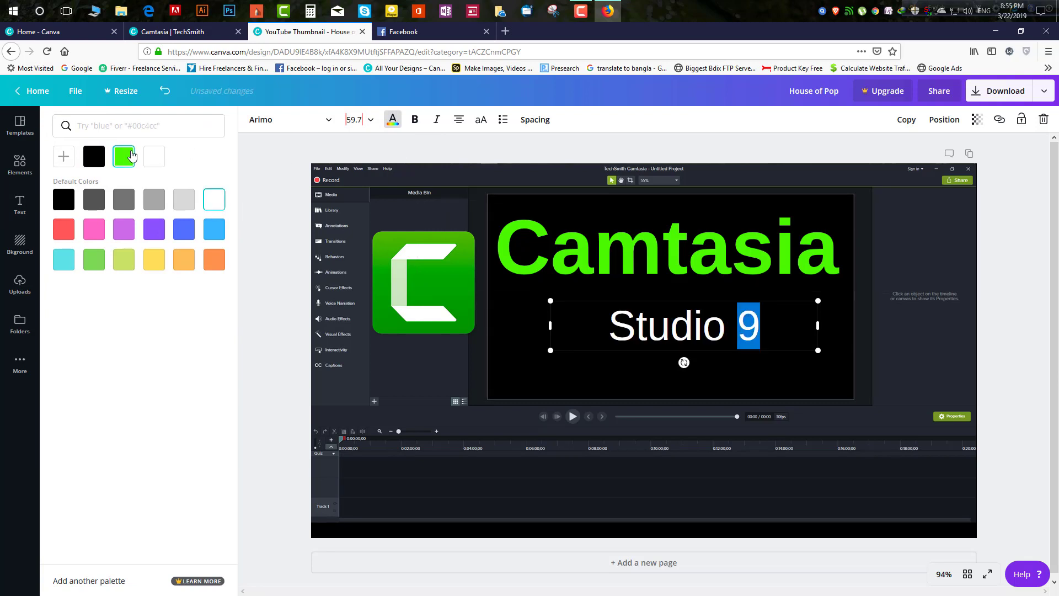
{"action": "left_click", "coordinate": [813, 347]}
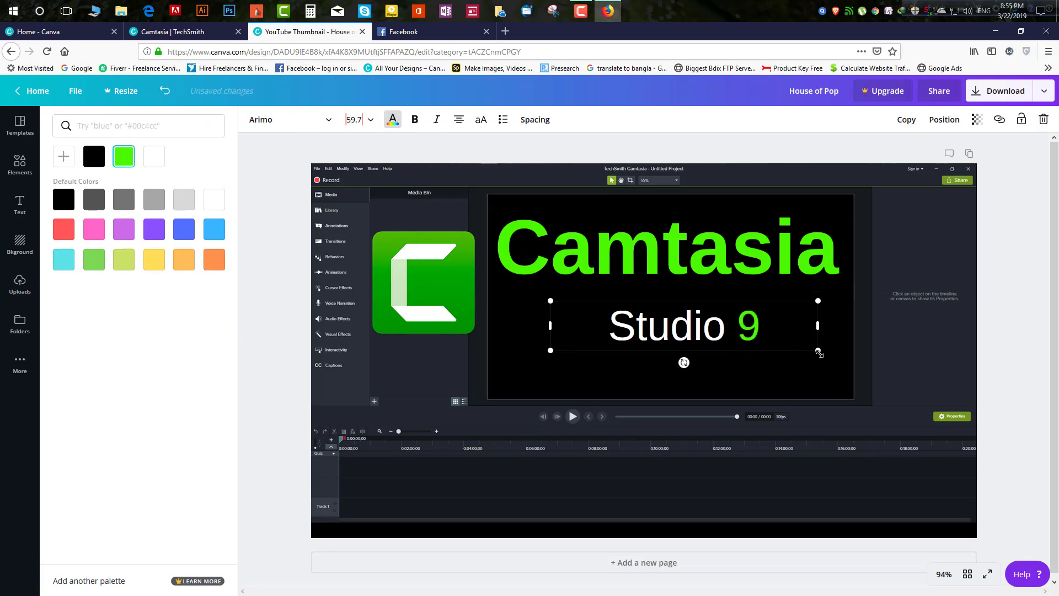
{"action": "left_click_drag", "start_coordinate": [818, 350], "coordinate": [883, 362]}
{"action": "left_click_drag", "start_coordinate": [755, 298], "coordinate": [713, 287]}
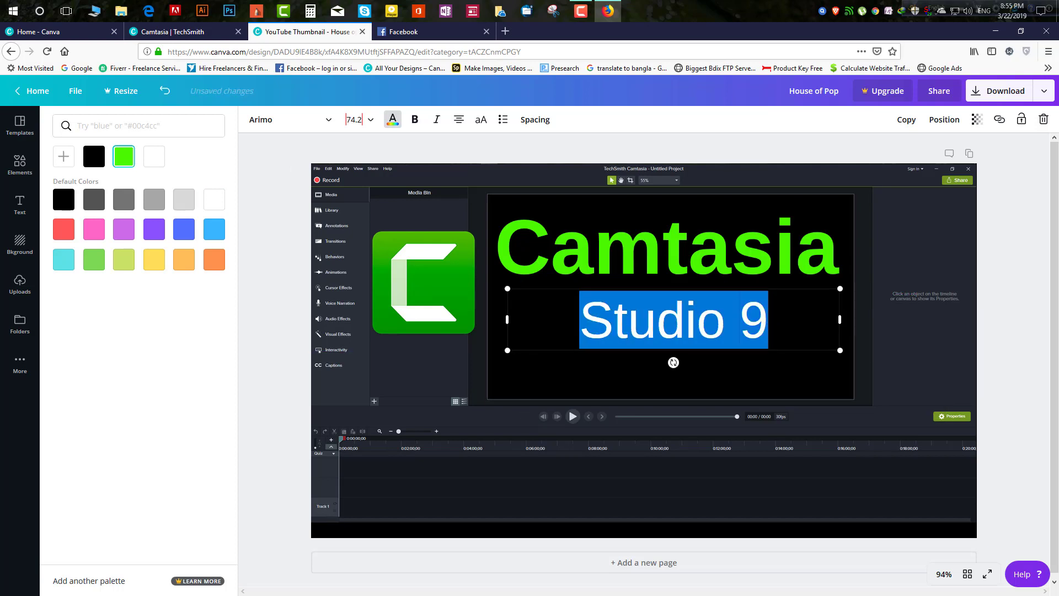
{"action": "left_click", "coordinate": [415, 120]}
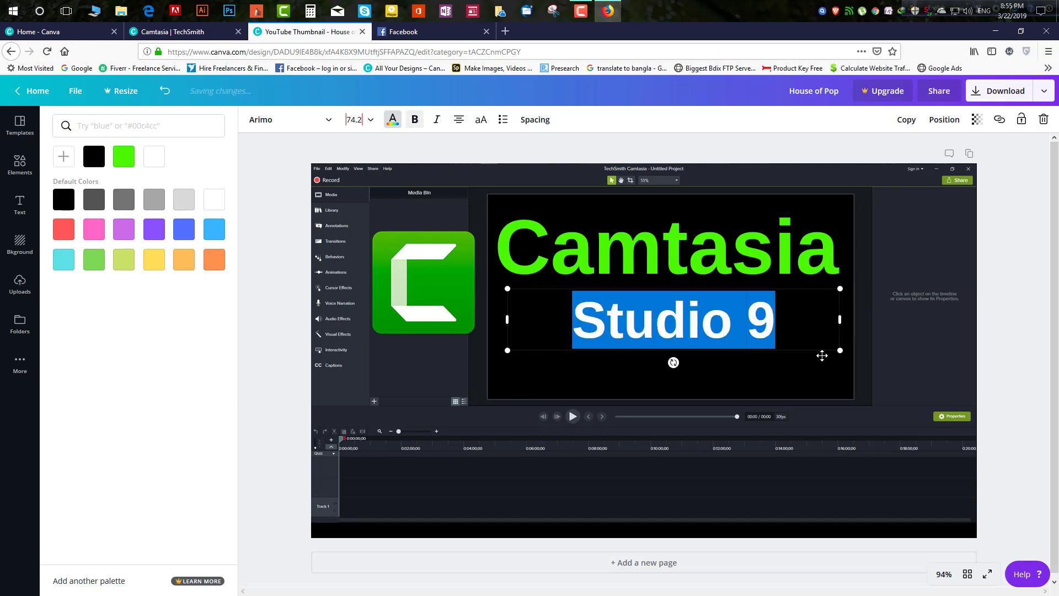
{"action": "left_click_drag", "start_coordinate": [839, 350], "coordinate": [853, 352]}
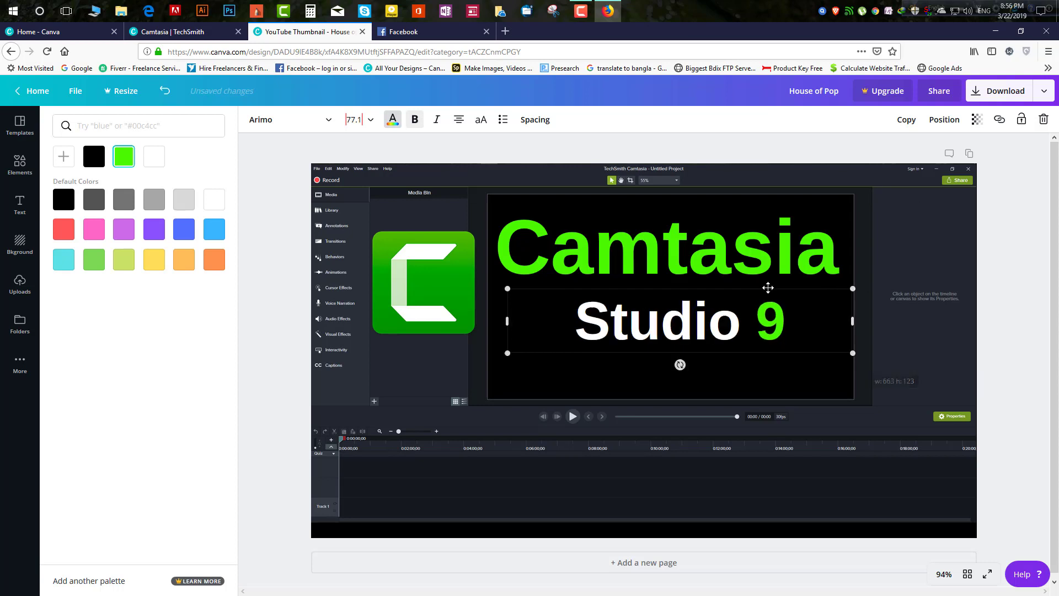
{"action": "left_click_drag", "start_coordinate": [766, 287], "coordinate": [760, 280]}
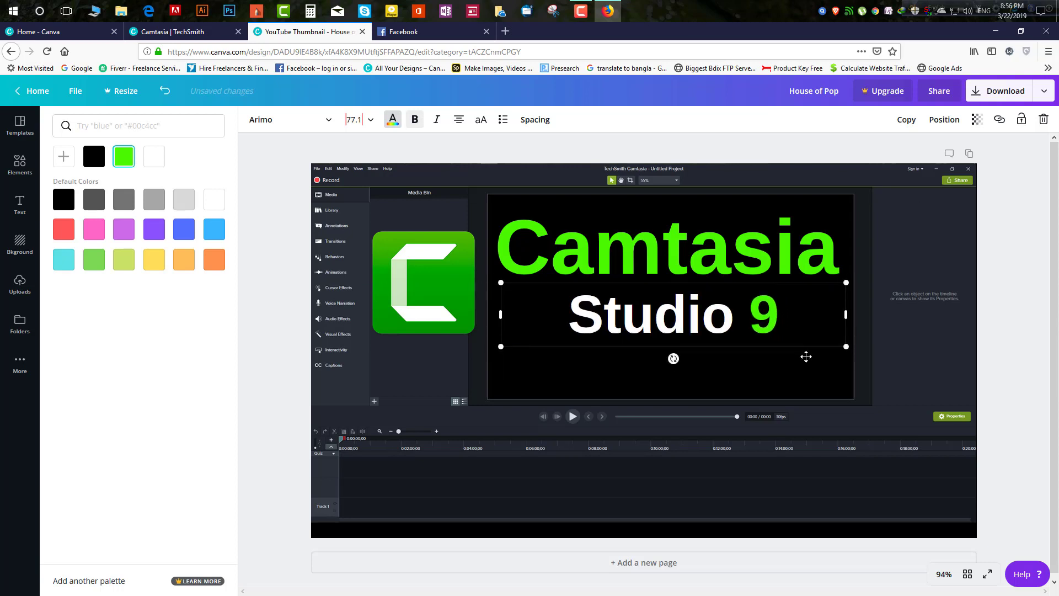
{"action": "left_click_drag", "start_coordinate": [846, 343], "coordinate": [875, 353]}
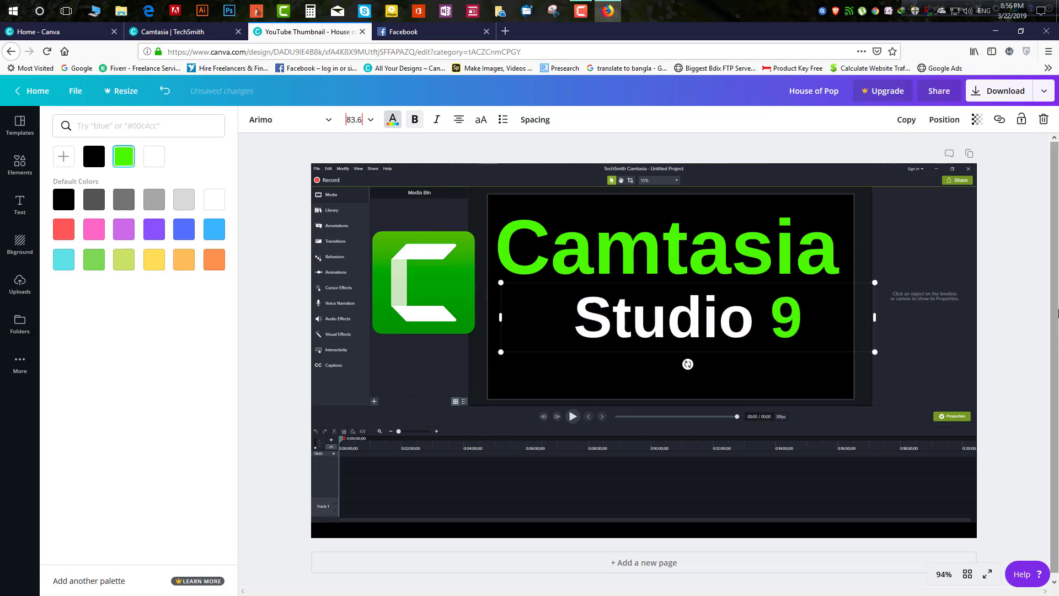
{"action": "left_click", "coordinate": [1041, 315]}
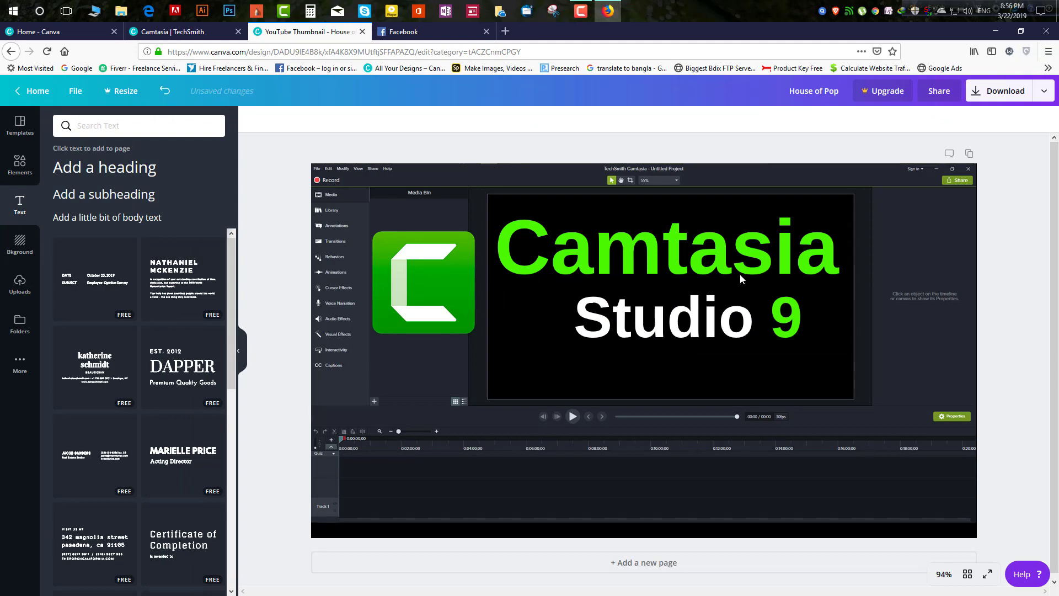
Add a large new heading box and place it below Studio 9
{"action": "left_click", "coordinate": [106, 175]}
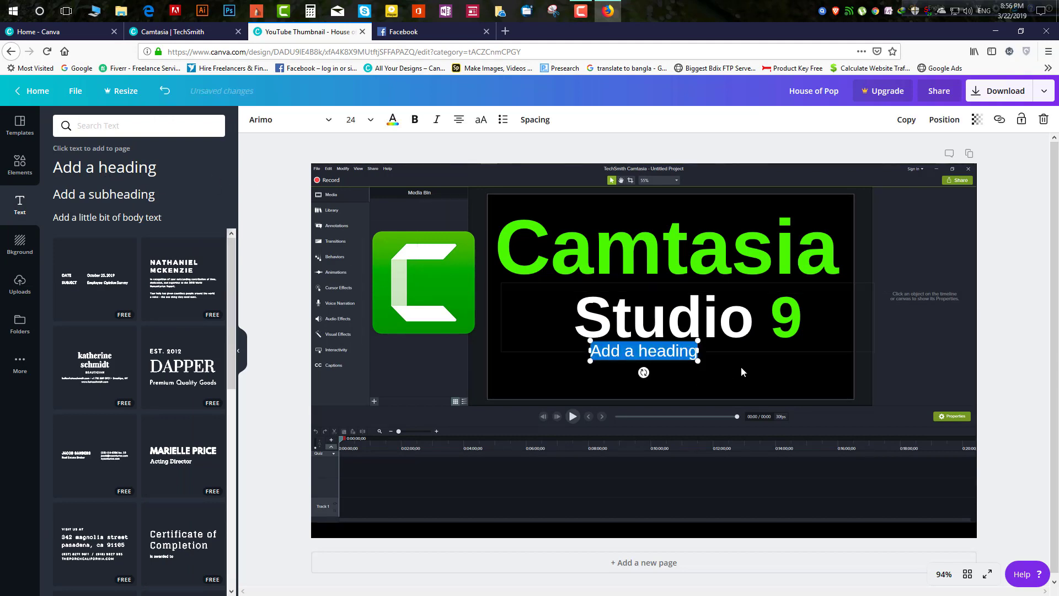
{"action": "left_click_drag", "start_coordinate": [697, 361], "coordinate": [960, 409]}
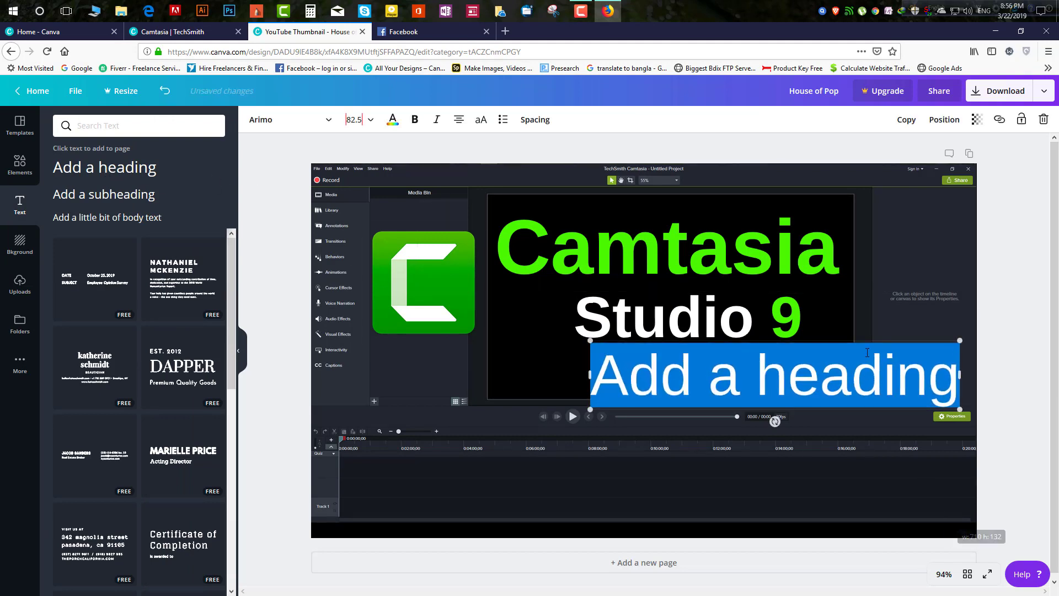
{"action": "left_click_drag", "start_coordinate": [871, 338], "coordinate": [739, 383]}
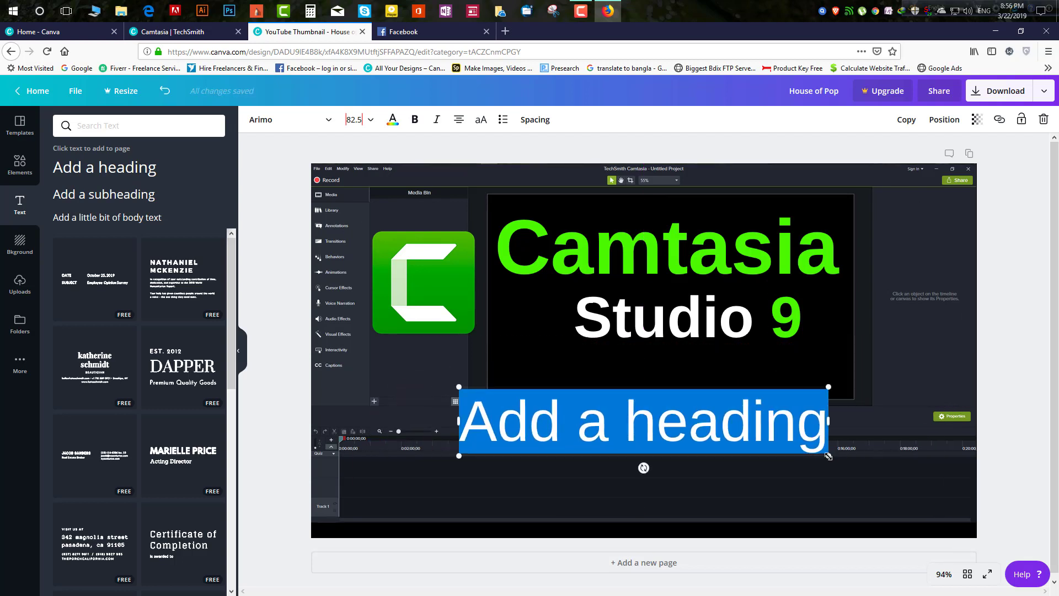
{"action": "left_click_drag", "start_coordinate": [829, 455], "coordinate": [926, 474]}
{"action": "left_click_drag", "start_coordinate": [811, 382], "coordinate": [814, 383]}
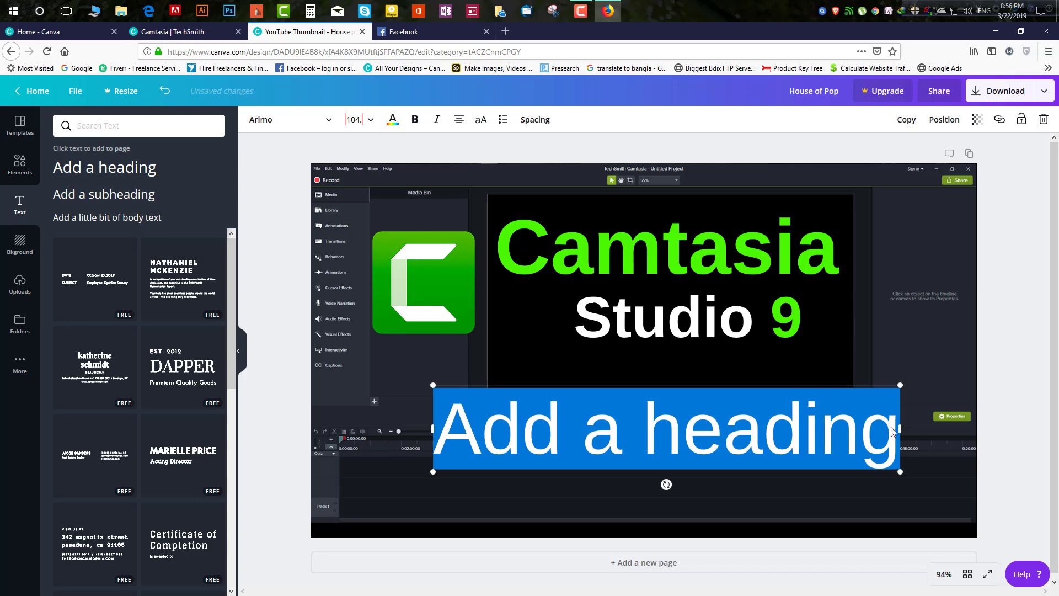
Paste the Bengali text, close the TechSmith tab, widen the box, then clear the text
{"action": "left_click", "coordinate": [683, 436]}
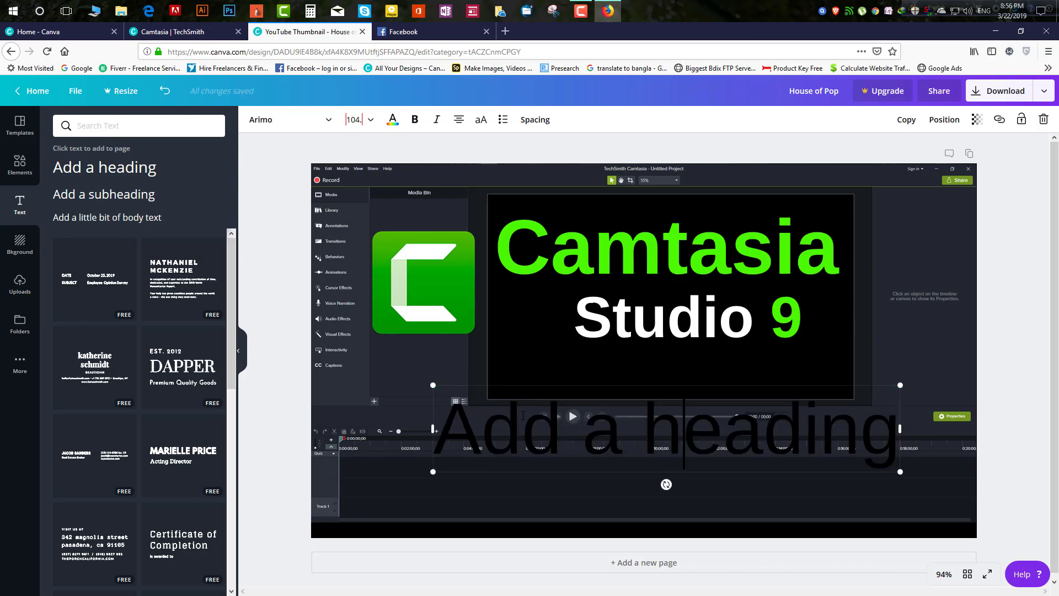
{"action": "triple_click", "coordinate": [505, 420]}
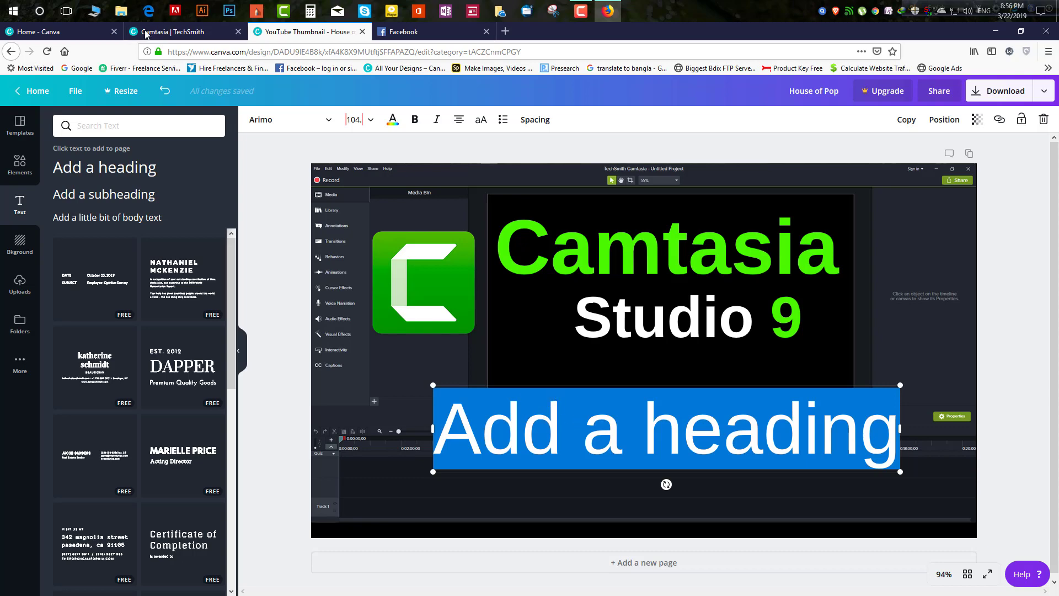
{"action": "middle_click", "coordinate": [146, 34]}
{"action": "type", "text": "একটি ভিডিও দেখেই এডিটিং শিখুন"}
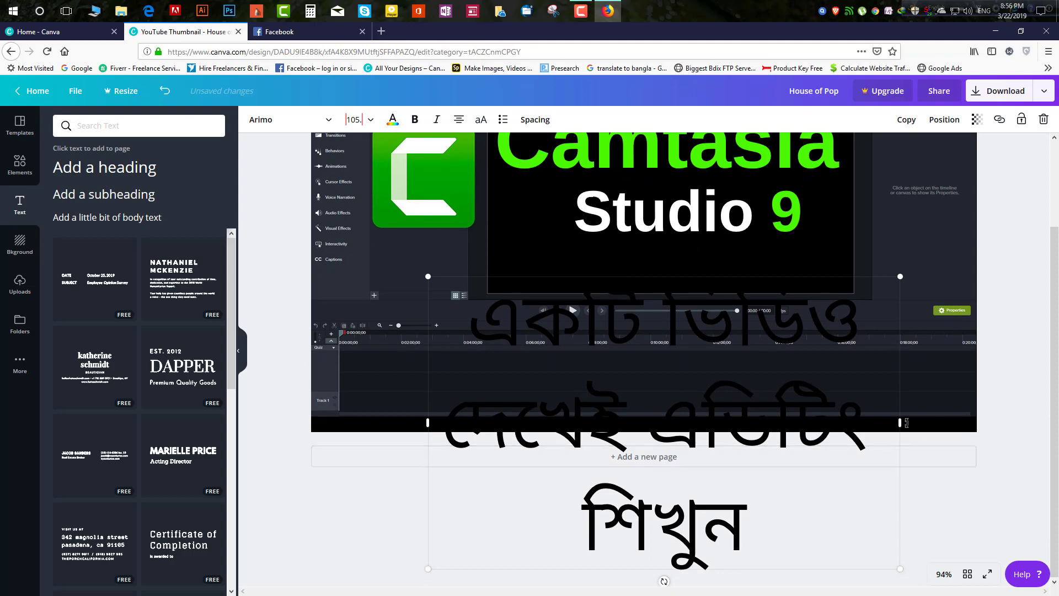
{"action": "left_click_drag", "start_coordinate": [900, 422], "coordinate": [999, 422]}
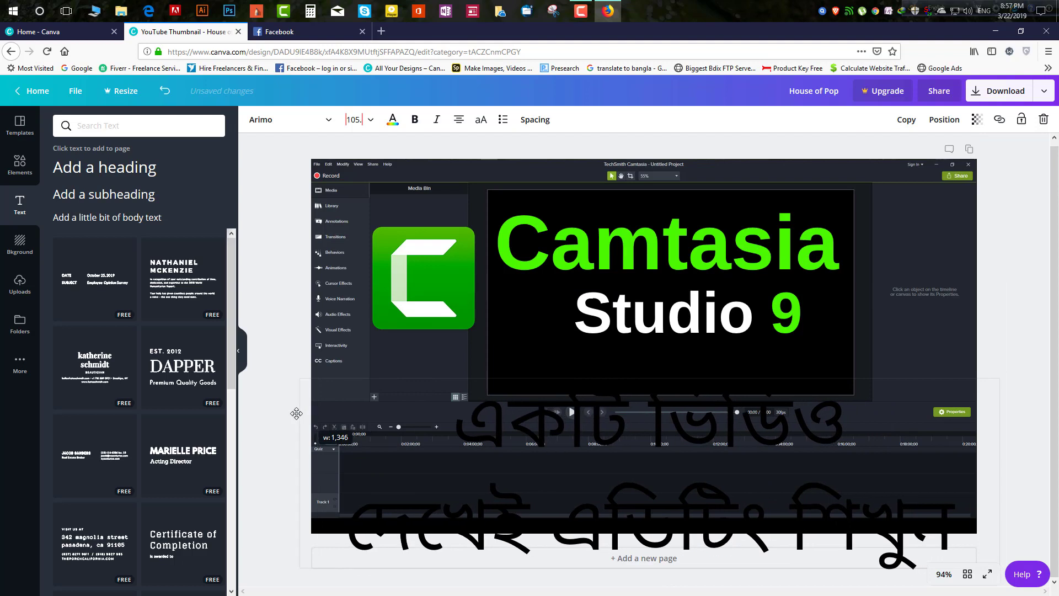
{"action": "left_click_drag", "start_coordinate": [430, 423], "coordinate": [298, 427]}
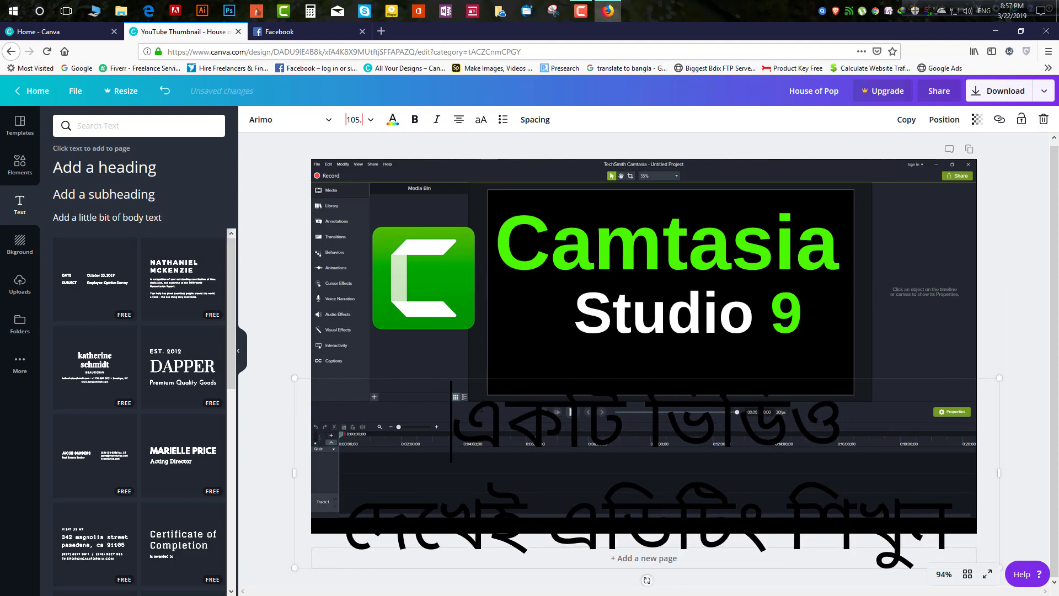
{"action": "double_click", "coordinate": [497, 420]}
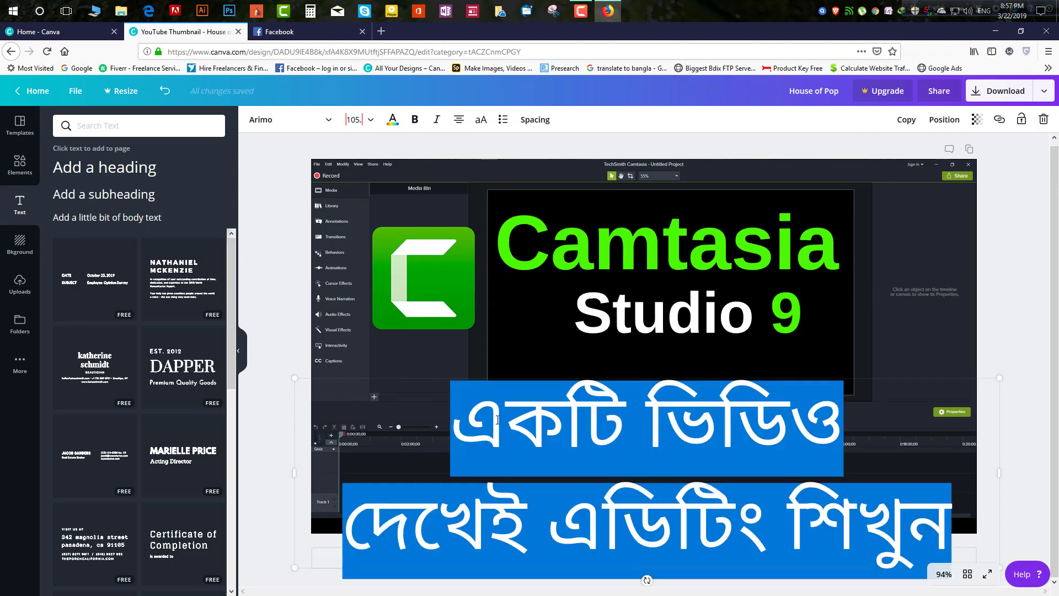
{"action": "key", "text": "BackSpace"}
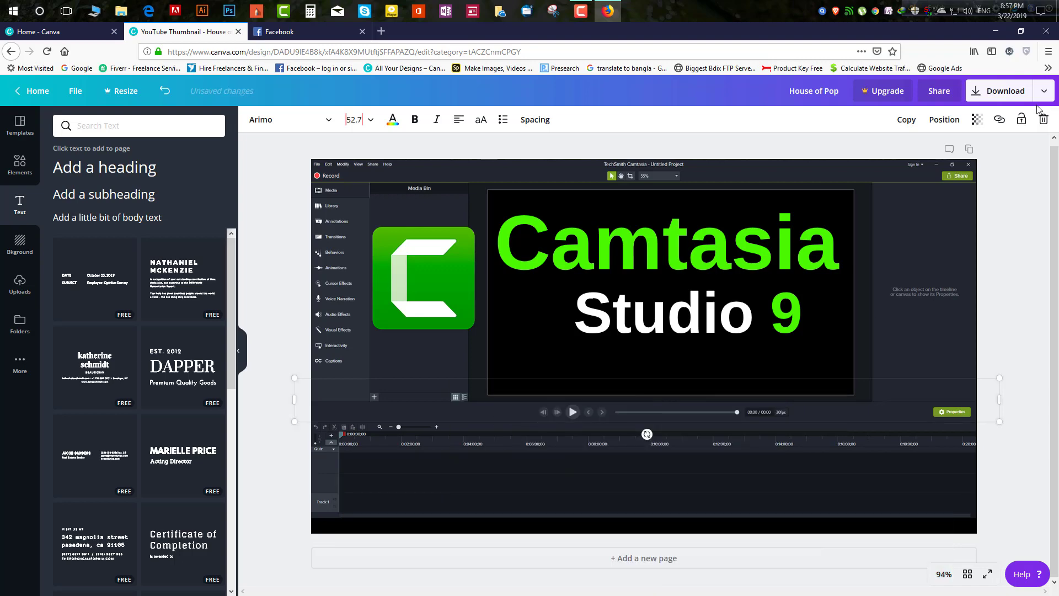
Delete the empty text box and place a narrowed white uploaded image below Studio 9
{"action": "left_click", "coordinate": [1049, 121]}
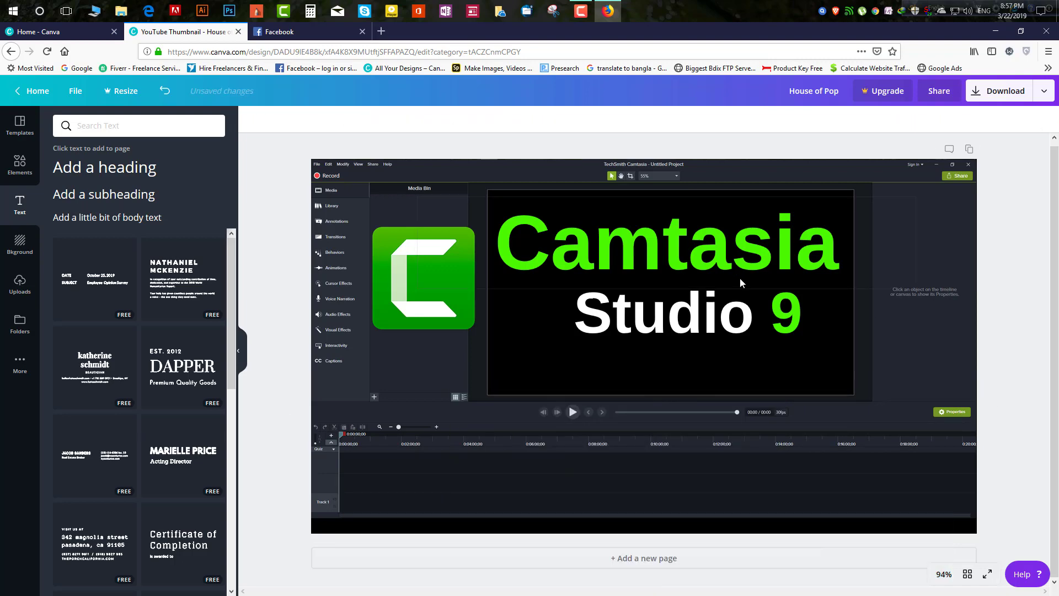
{"action": "left_click", "coordinate": [20, 284]}
{"action": "scroll", "coordinate": [166, 314], "scroll_direction": "down", "scroll_amount": 5}
{"action": "scroll", "coordinate": [166, 316], "scroll_direction": "down", "scroll_amount": 5}
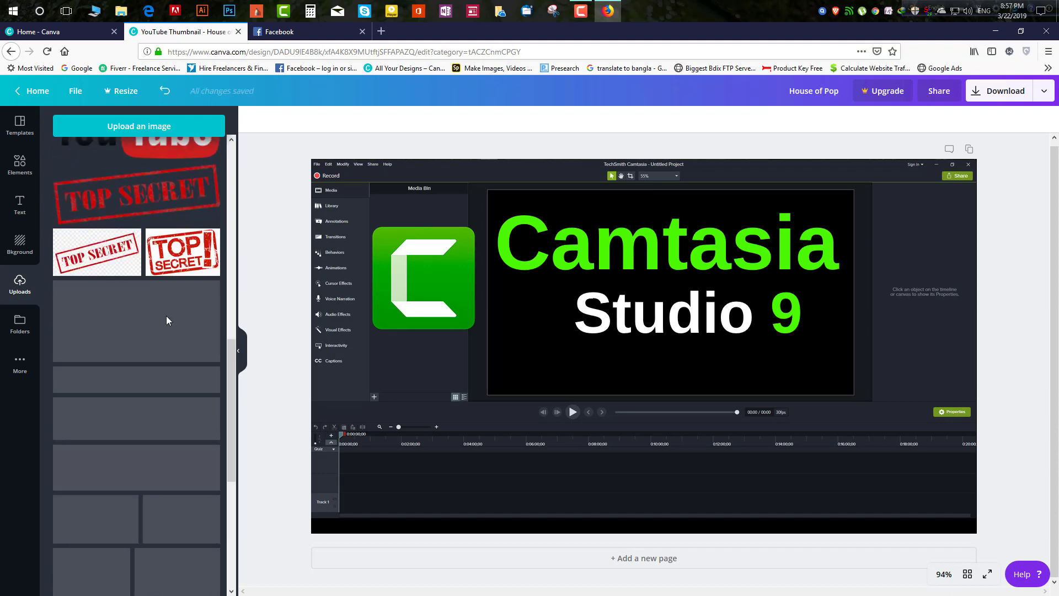
{"action": "scroll", "coordinate": [166, 316], "scroll_direction": "down", "scroll_amount": 3}
{"action": "scroll", "coordinate": [164, 317], "scroll_direction": "down", "scroll_amount": 5}
{"action": "scroll", "coordinate": [163, 333], "scroll_direction": "up", "scroll_amount": 4}
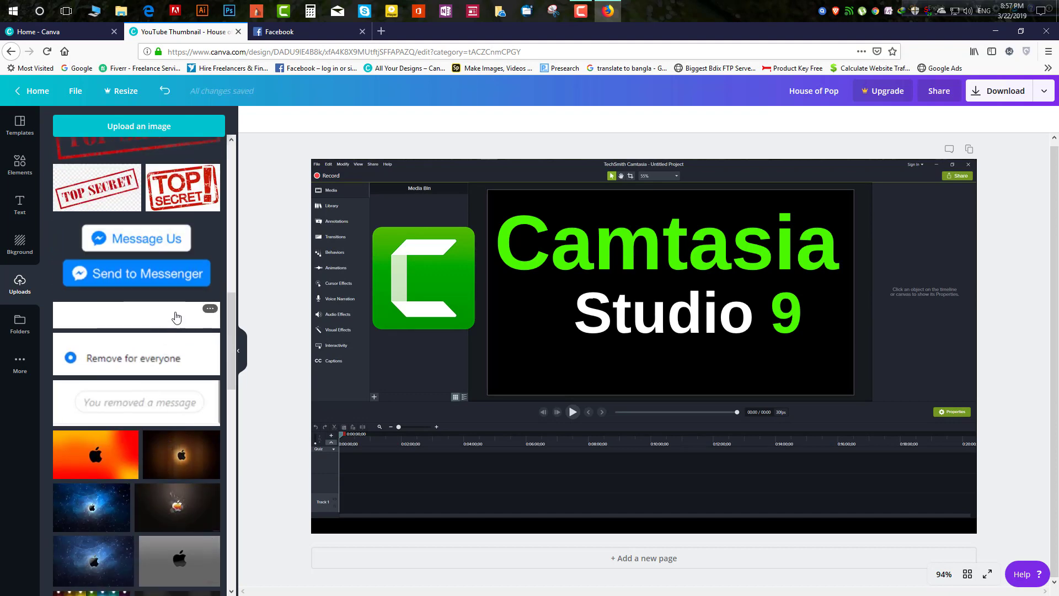
{"action": "left_click", "coordinate": [177, 317]}
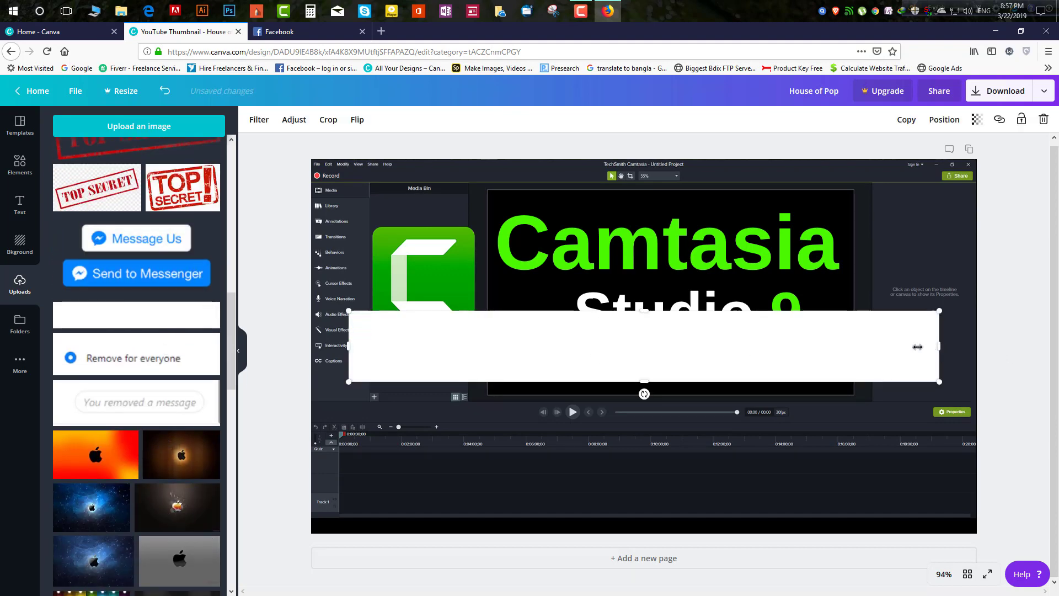
{"action": "left_click_drag", "start_coordinate": [917, 346], "coordinate": [776, 348]}
{"action": "mouse_move", "coordinate": [537, 333]}
{"action": "left_mouse_down"}
{"action": "mouse_move", "coordinate": [683, 397]}
{"action": "mouse_move", "coordinate": [624, 378]}
{"action": "left_mouse_up"}
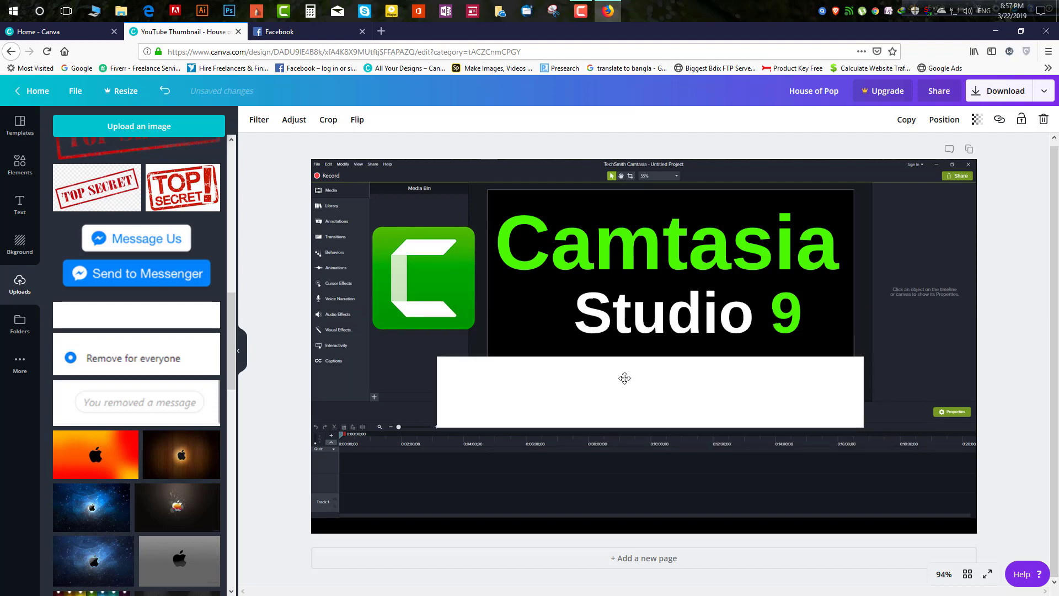
Add a second, wider white banner beneath the first one
{"action": "left_click", "coordinate": [137, 315]}
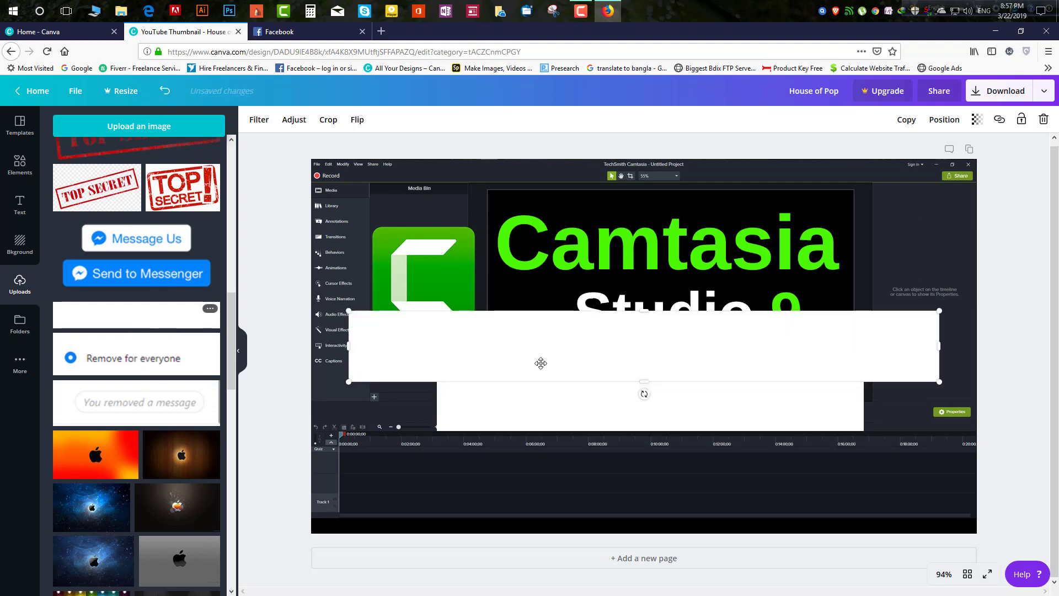
{"action": "left_click_drag", "start_coordinate": [736, 365], "coordinate": [740, 480]}
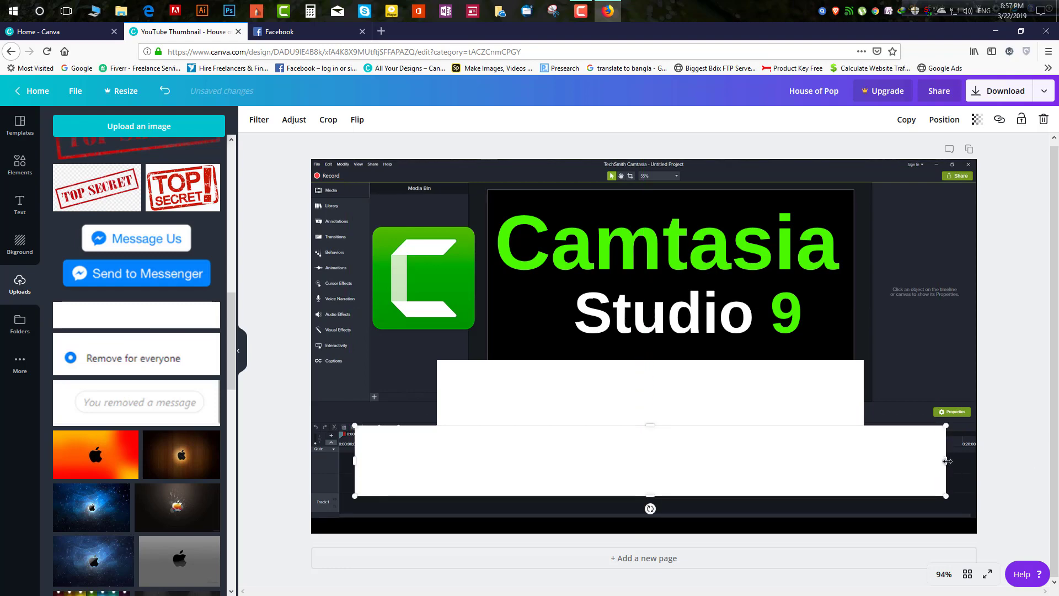
{"action": "left_click_drag", "start_coordinate": [947, 461], "coordinate": [832, 475]}
{"action": "key", "text": "Escape"}
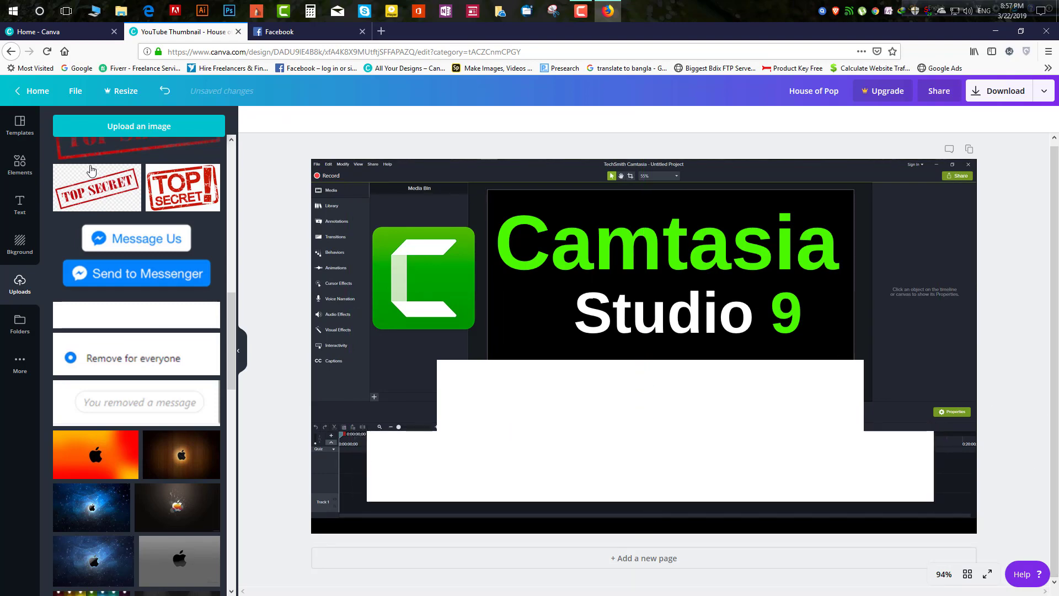
{"action": "left_click", "coordinate": [19, 204]}
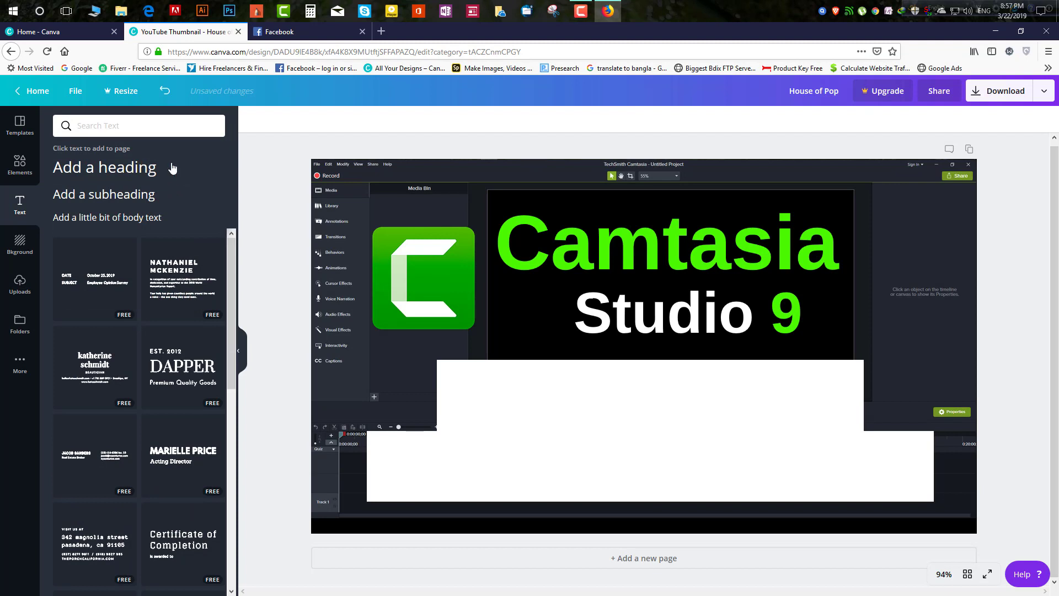
Add a heading over the white banners and paste the Bengali tagline into it
{"action": "left_click", "coordinate": [173, 168]}
{"action": "mouse_move", "coordinate": [668, 332]}
{"action": "left_mouse_down"}
{"action": "mouse_move", "coordinate": [633, 403]}
{"action": "mouse_move", "coordinate": [621, 402]}
{"action": "mouse_move", "coordinate": [732, 452]}
{"action": "mouse_move", "coordinate": [978, 489]}
{"action": "left_mouse_up"}
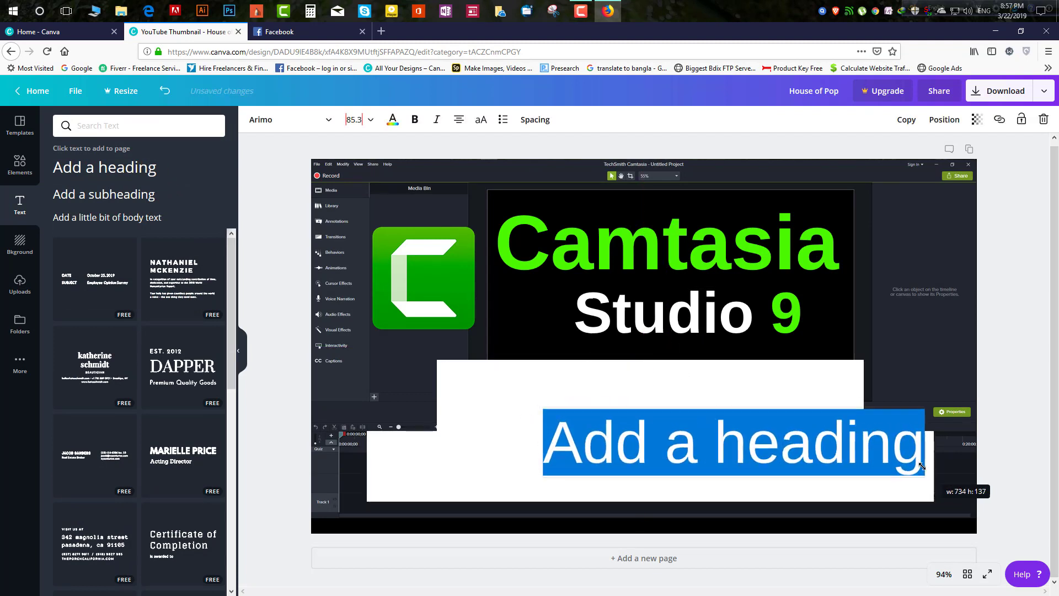
{"action": "left_click", "coordinate": [561, 433]}
{"action": "key", "text": "ctrl+a"}
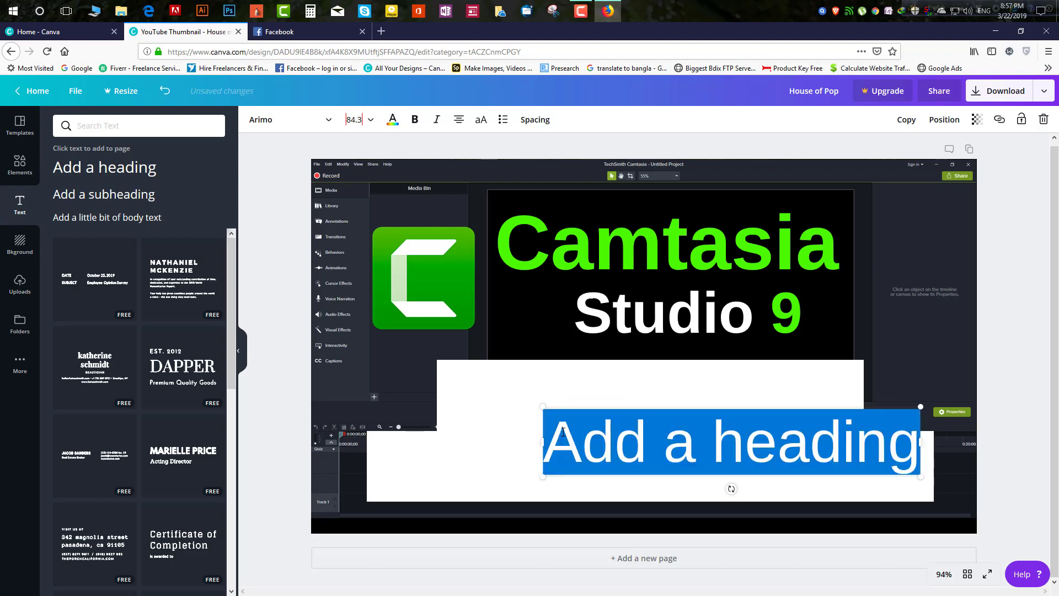
{"action": "key", "text": "ctrl+v"}
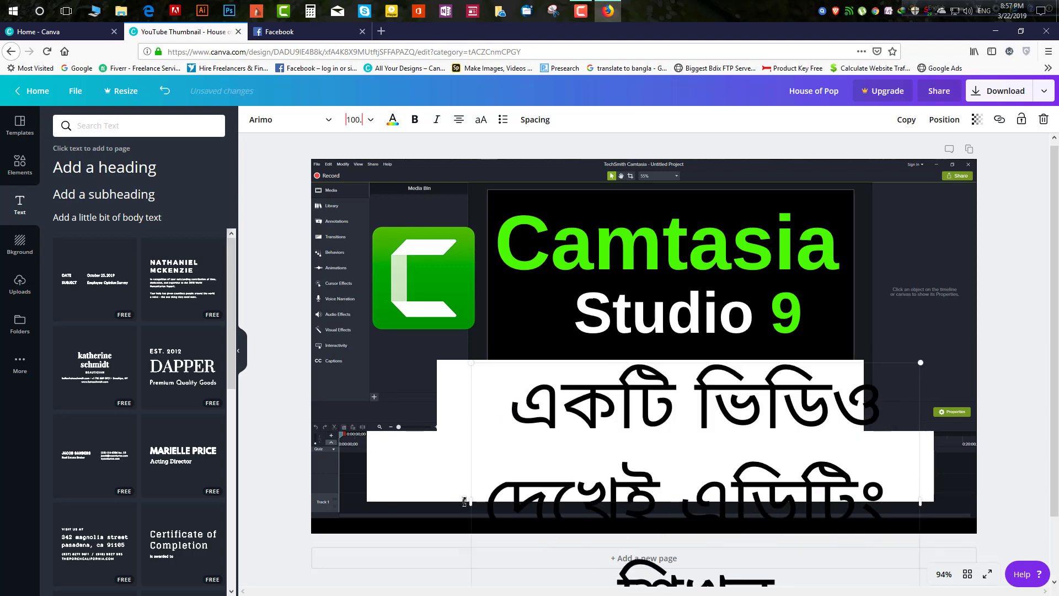
{"action": "left_click_drag", "start_coordinate": [468, 502], "coordinate": [349, 453]}
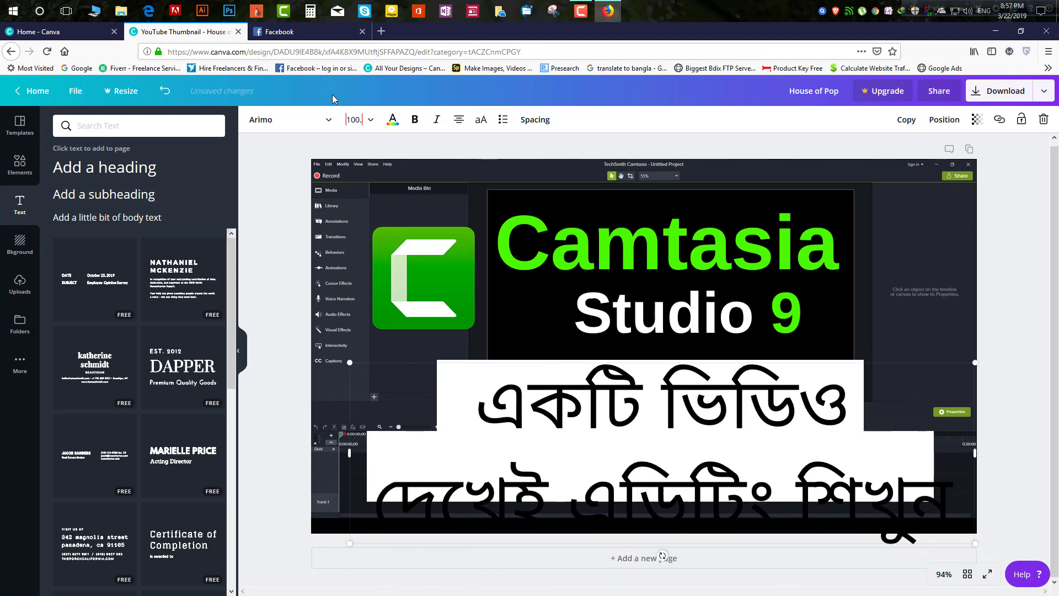
Reduce the Bengali text size from 100 through 88 and 80 to 72
{"action": "left_click", "coordinate": [369, 120]}
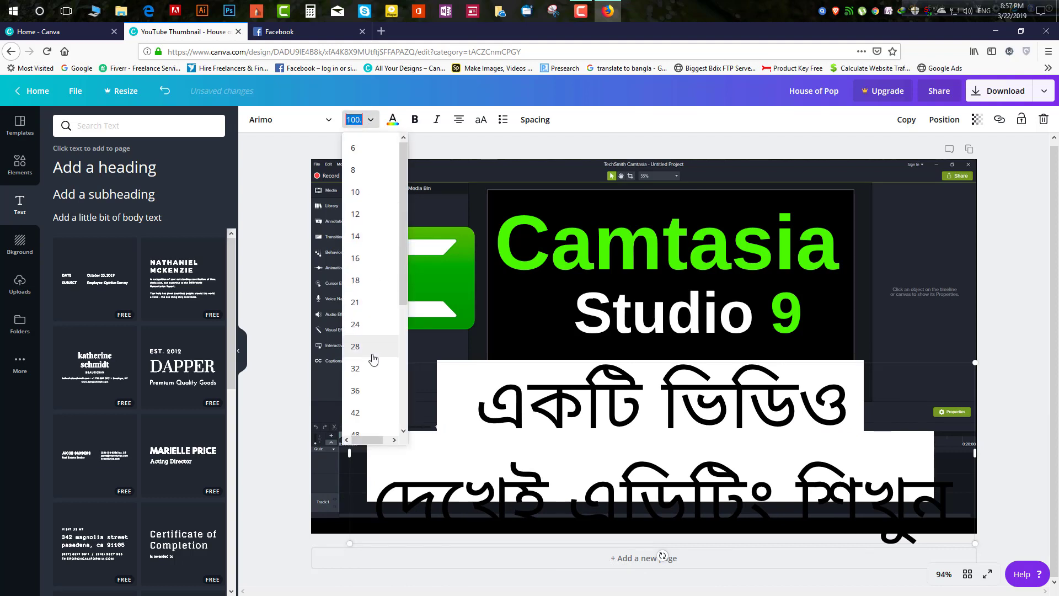
{"action": "scroll", "coordinate": [370, 355], "scroll_direction": "down", "scroll_amount": 3}
{"action": "left_click", "coordinate": [369, 334]}
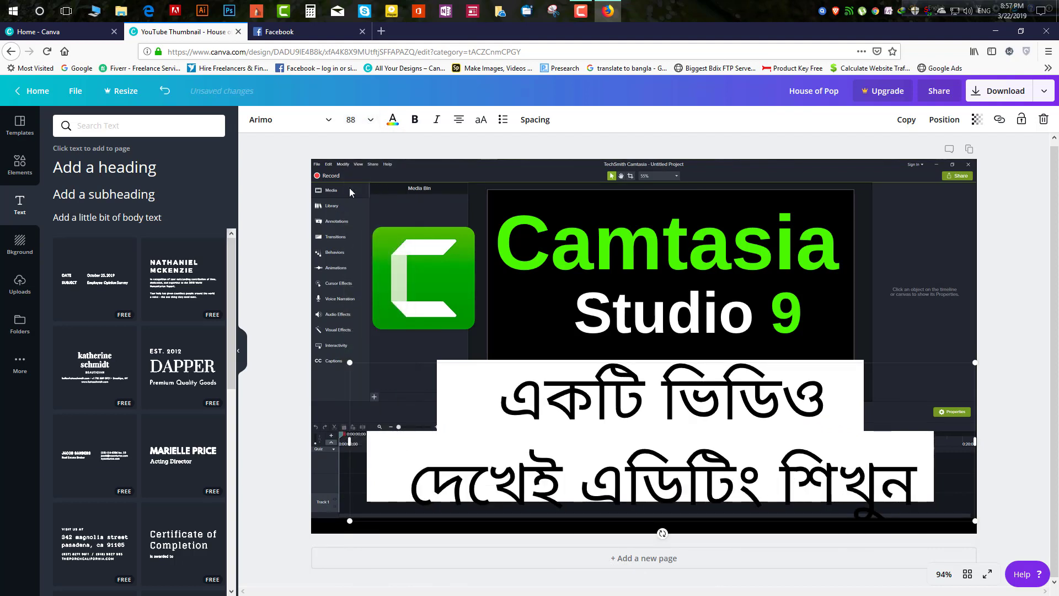
{"action": "left_click", "coordinate": [369, 120]}
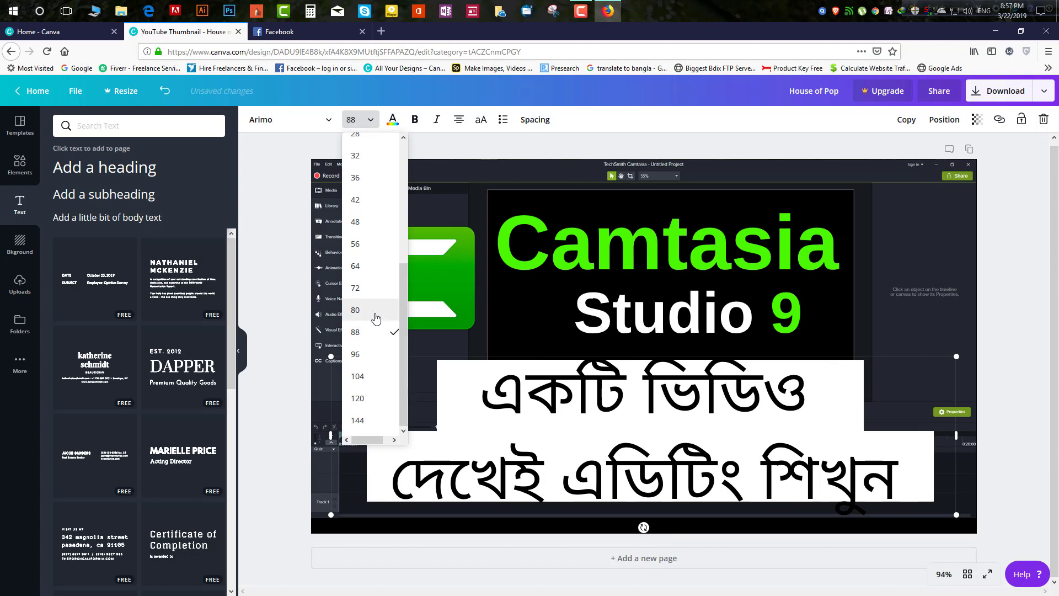
{"action": "left_click", "coordinate": [375, 312]}
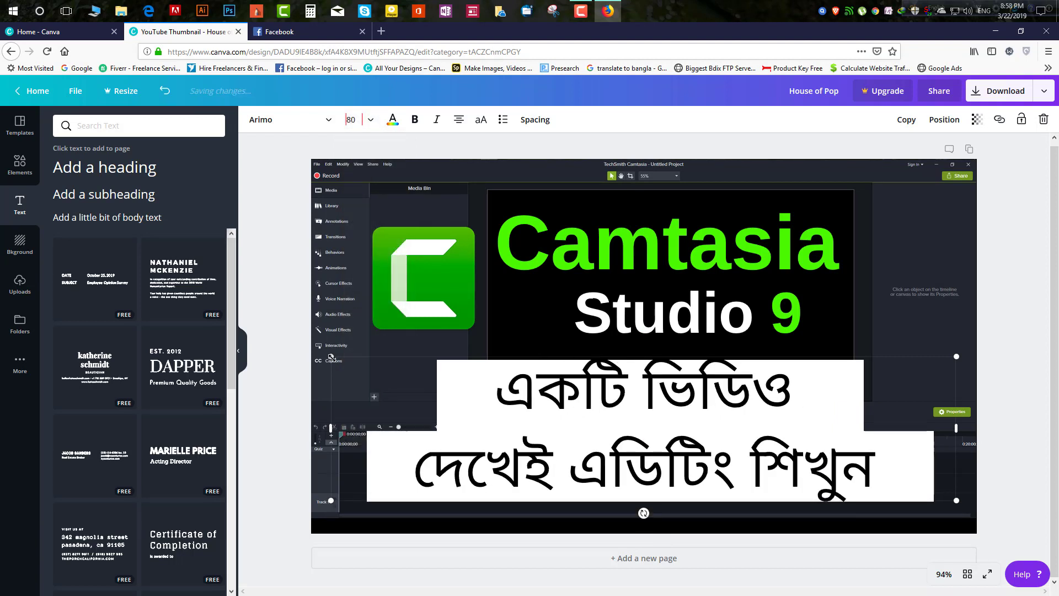
{"action": "left_click", "coordinate": [370, 120]}
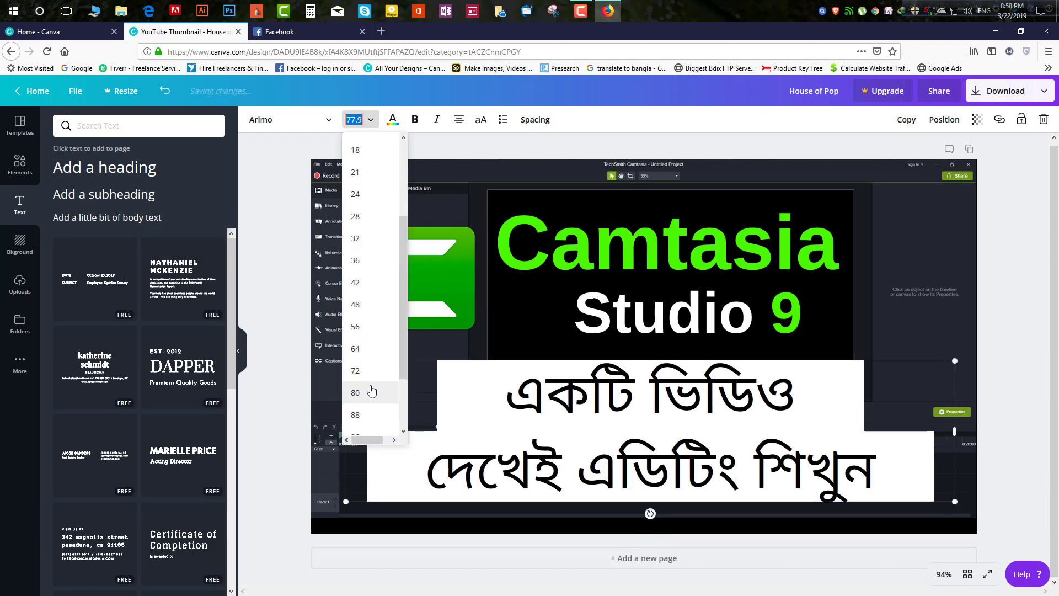
{"action": "scroll", "coordinate": [371, 390], "scroll_direction": "down", "scroll_amount": 2}
{"action": "left_click", "coordinate": [380, 299]}
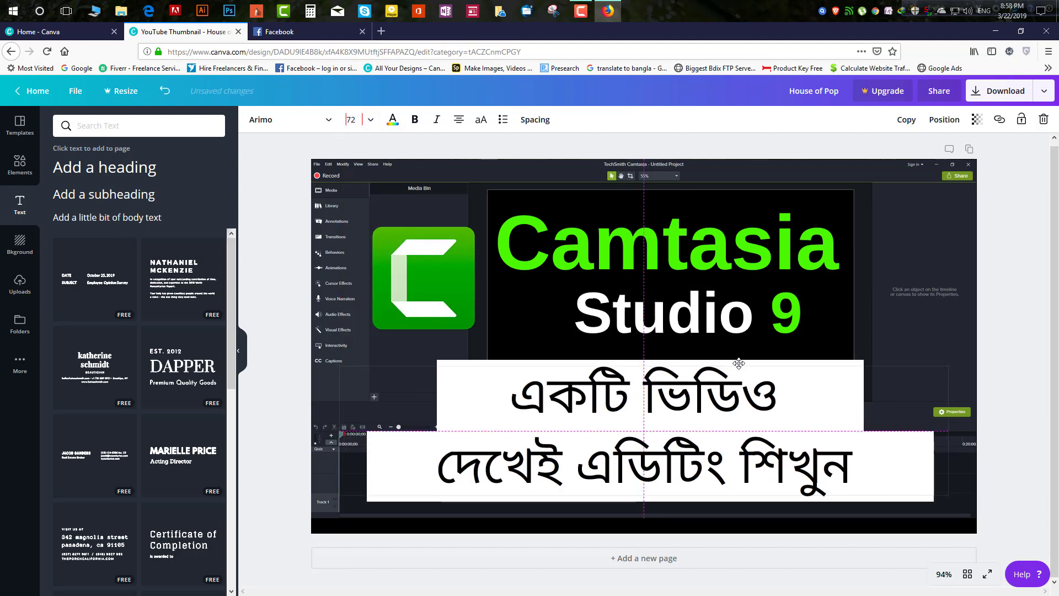
{"action": "left_click", "coordinate": [1024, 448]}
{"action": "left_click", "coordinate": [915, 448]}
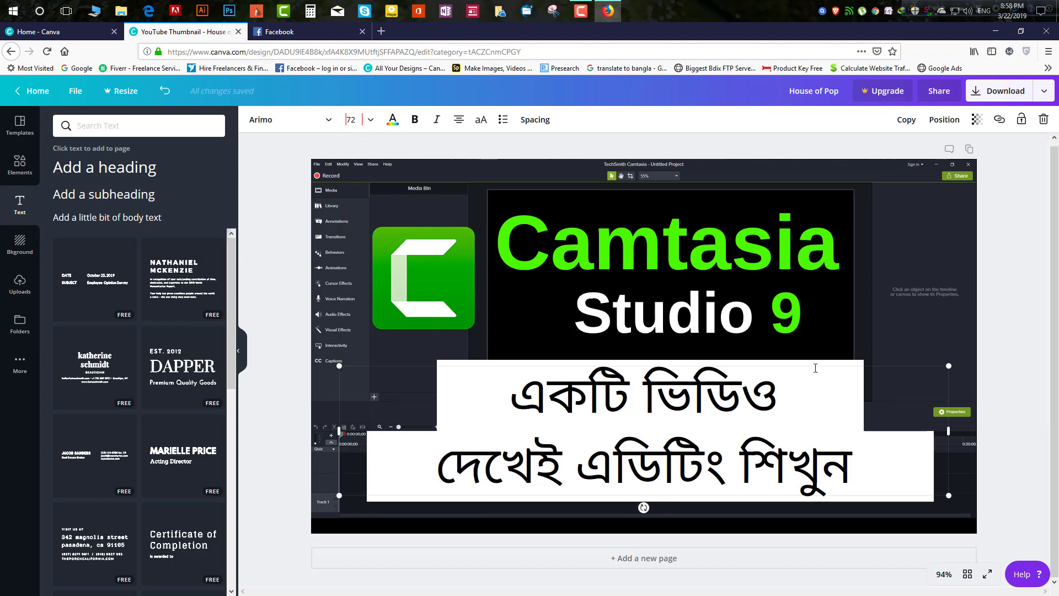
Narrow both white banners from each side and centre the Bengali text back on them
{"action": "left_click_drag", "start_coordinate": [815, 364], "coordinate": [814, 474]}
{"action": "left_click", "coordinate": [839, 383]}
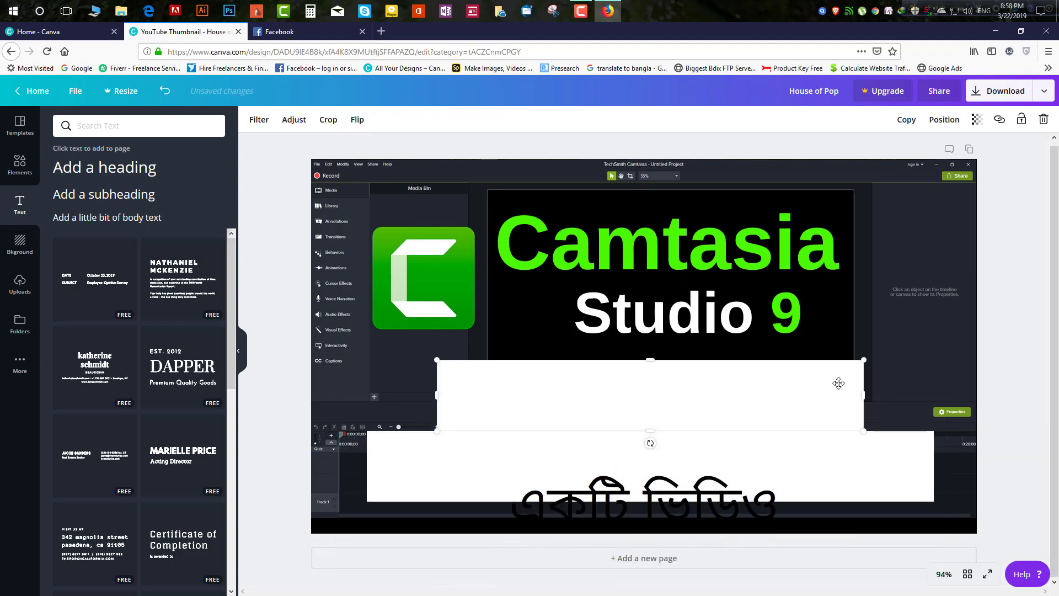
{"action": "left_click_drag", "start_coordinate": [862, 398], "coordinate": [853, 398]}
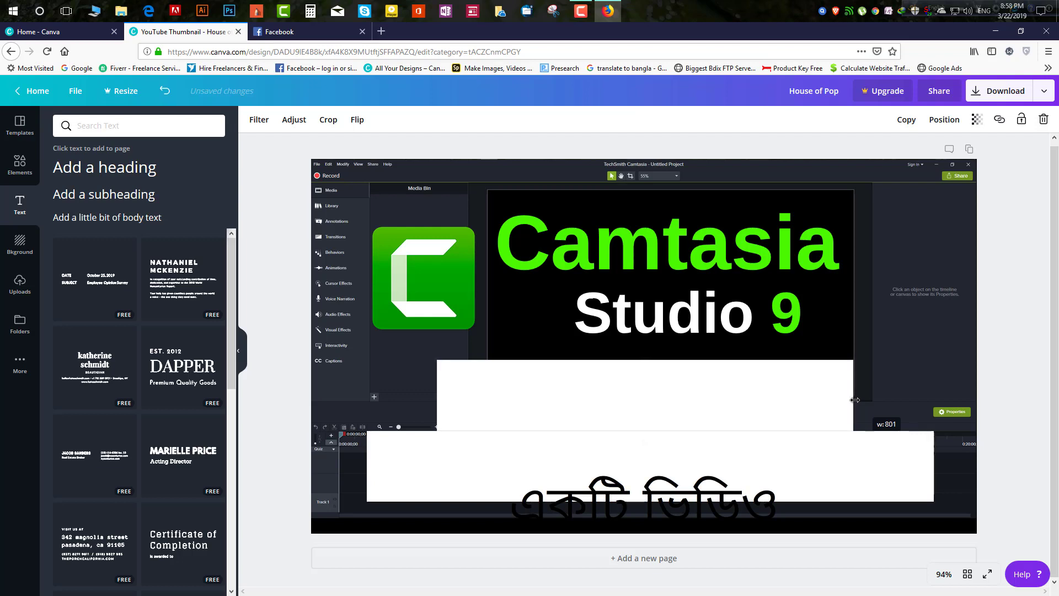
{"action": "left_click_drag", "start_coordinate": [436, 399], "coordinate": [455, 400]}
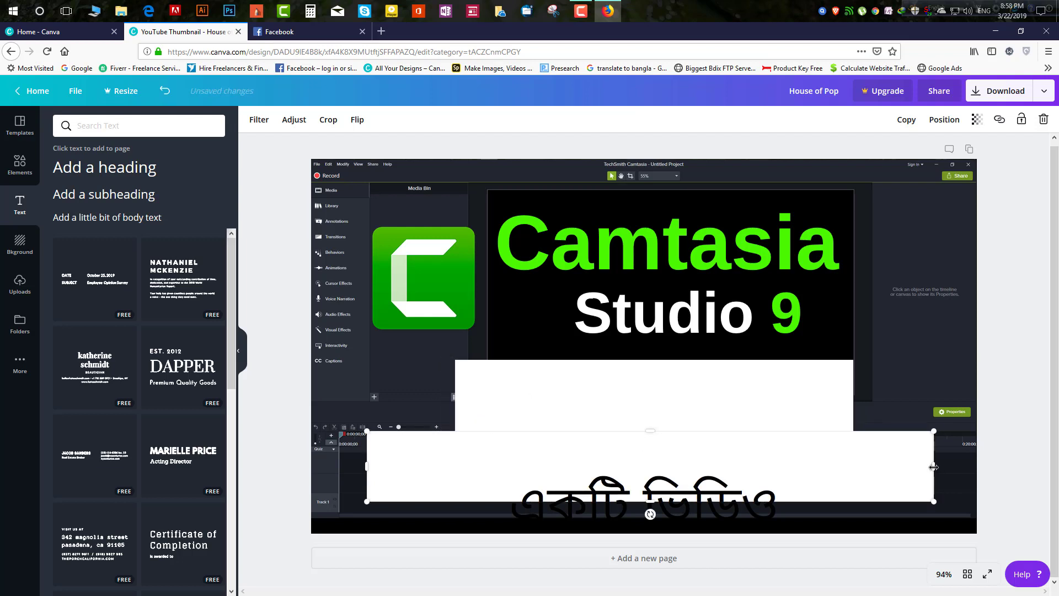
{"action": "left_click_drag", "start_coordinate": [934, 470], "coordinate": [905, 470]}
{"action": "left_click_drag", "start_coordinate": [367, 470], "coordinate": [400, 470]}
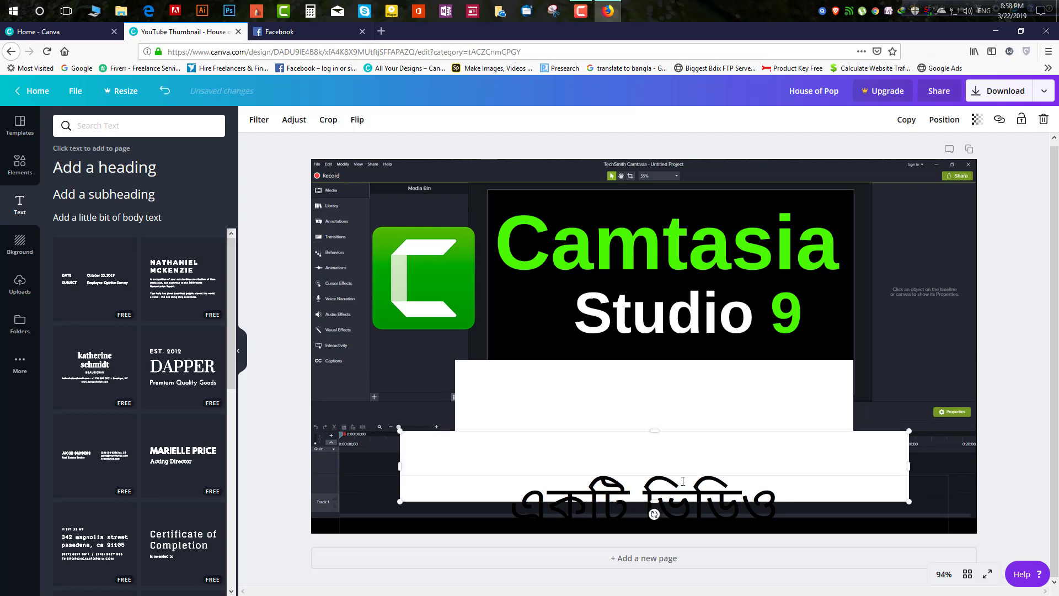
{"action": "left_click", "coordinate": [652, 508]}
{"action": "left_click_drag", "start_coordinate": [685, 464], "coordinate": [687, 358]}
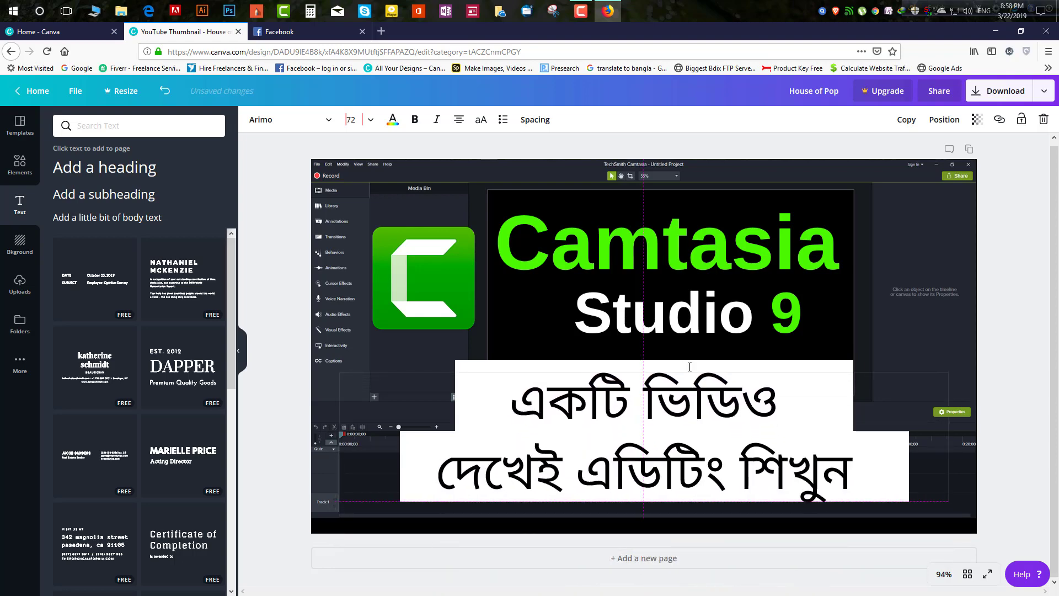
Add the uploaded thumbs-up emoji, shrunk, at the right end of the Bengali banners
{"action": "left_click", "coordinate": [20, 284]}
{"action": "scroll", "coordinate": [132, 298], "scroll_direction": "down", "scroll_amount": 5}
{"action": "scroll", "coordinate": [145, 337], "scroll_direction": "down", "scroll_amount": 5}
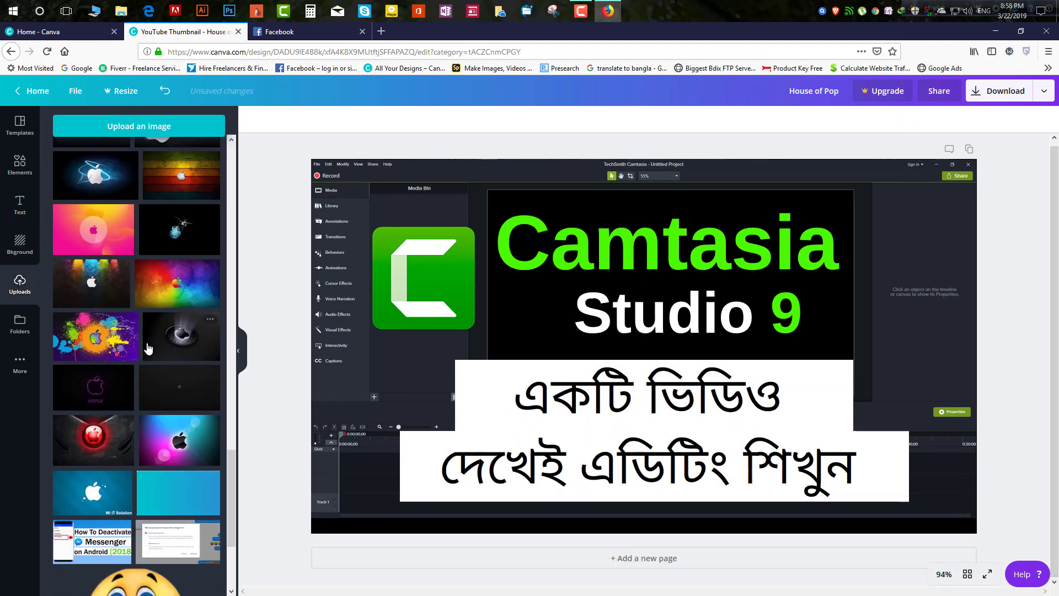
{"action": "scroll", "coordinate": [141, 397], "scroll_direction": "down", "scroll_amount": 5}
{"action": "left_click", "coordinate": [138, 462]}
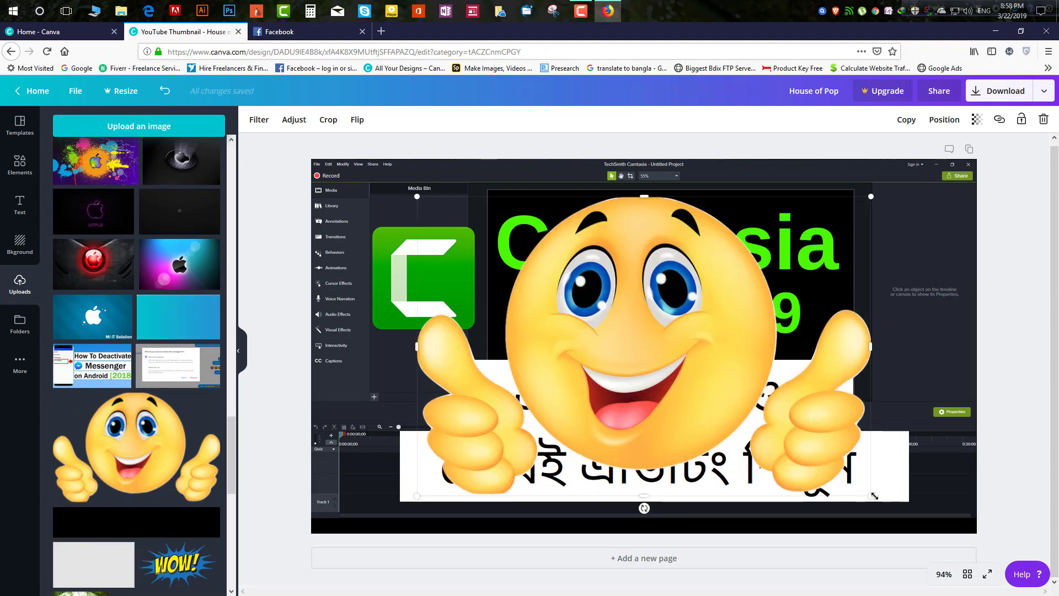
{"action": "mouse_move", "coordinate": [875, 494]}
{"action": "left_mouse_down"}
{"action": "mouse_move", "coordinate": [685, 414]}
{"action": "mouse_move", "coordinate": [568, 295]}
{"action": "left_mouse_up"}
{"action": "left_click_drag", "start_coordinate": [497, 243], "coordinate": [858, 380]}
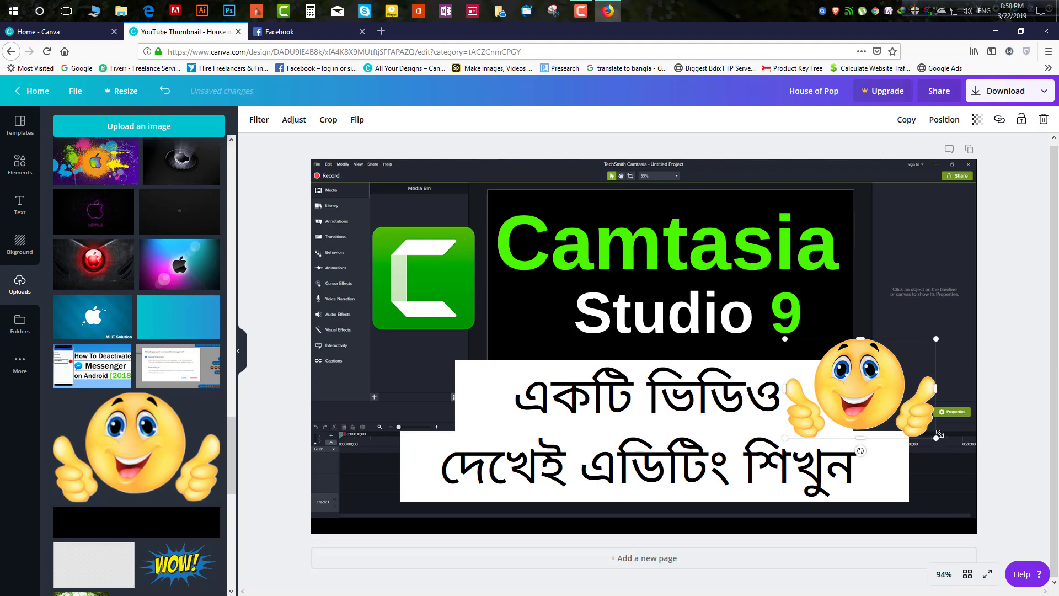
{"action": "left_click_drag", "start_coordinate": [938, 440], "coordinate": [890, 424]}
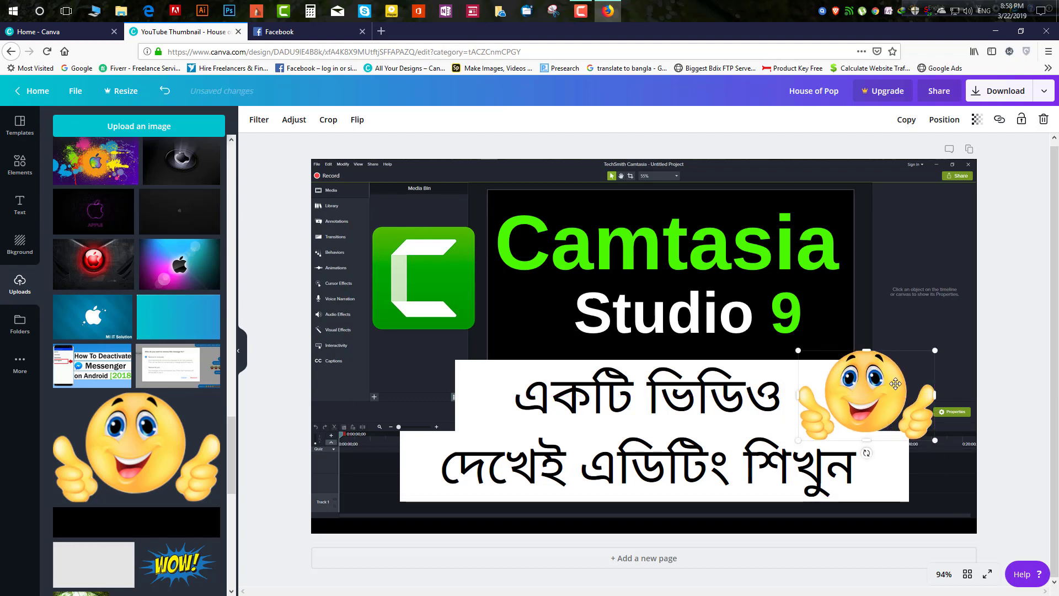
{"action": "left_click", "coordinate": [1021, 94]}
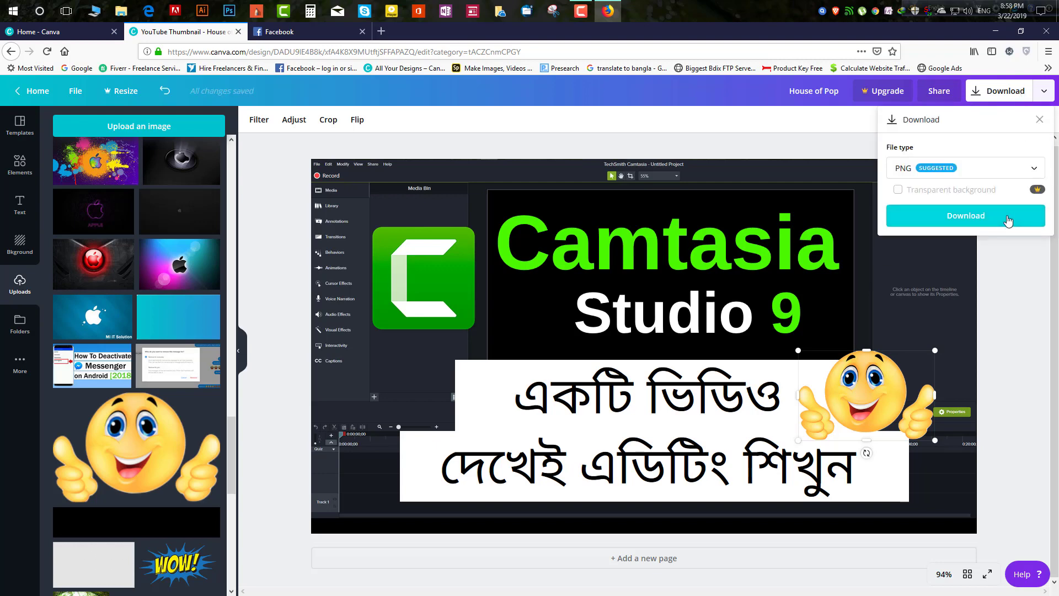
Download the thumbnail as a PNG and dismiss the preparing notice
{"action": "left_click", "coordinate": [1007, 220]}
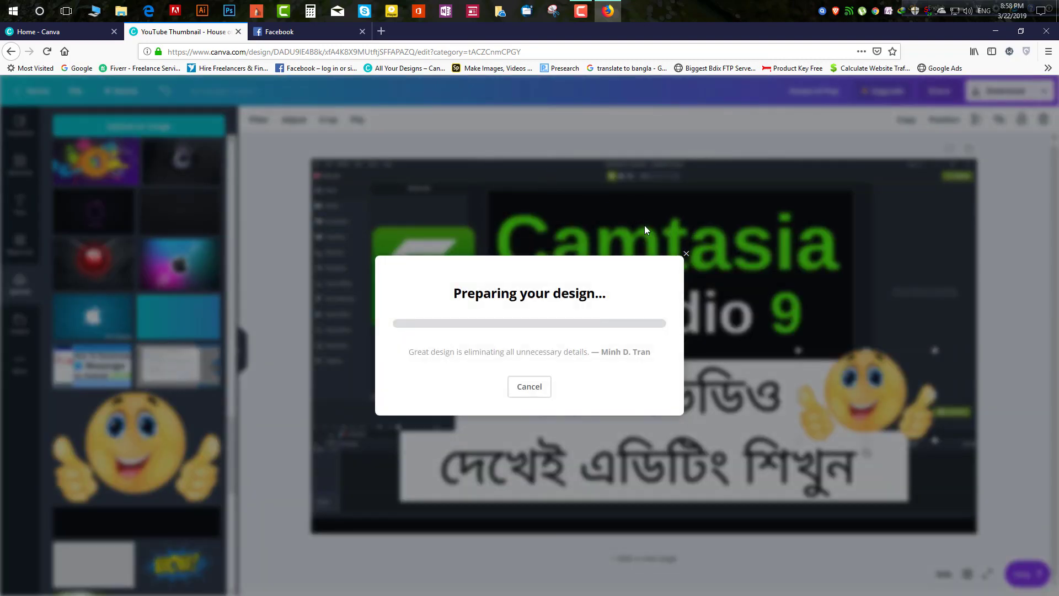
{"action": "left_click", "coordinate": [686, 253]}
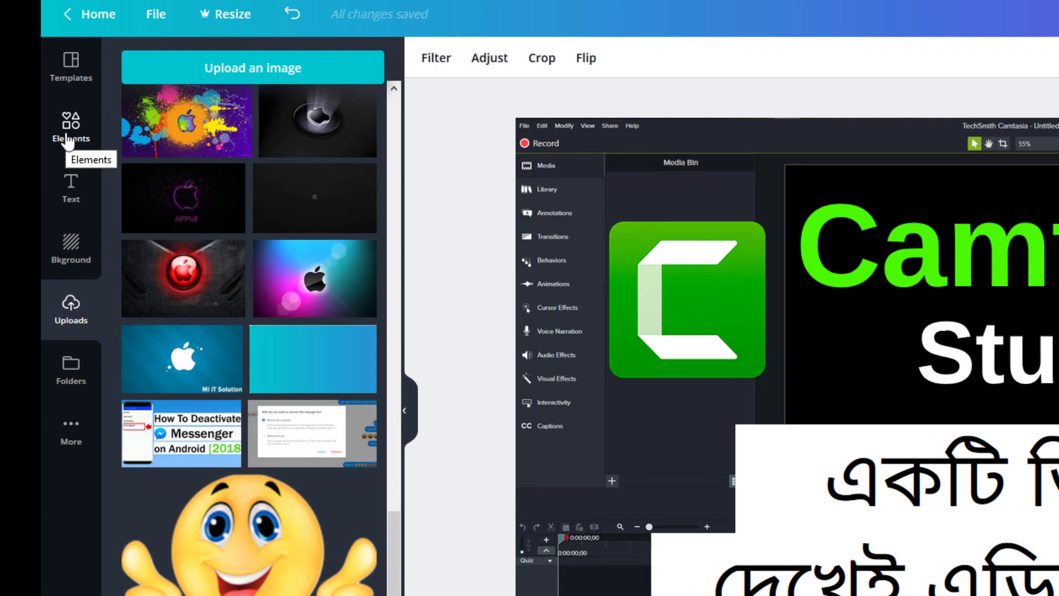
Search the graphic elements for 'cu' and browse the results
{"action": "left_click", "coordinate": [88, 154]}
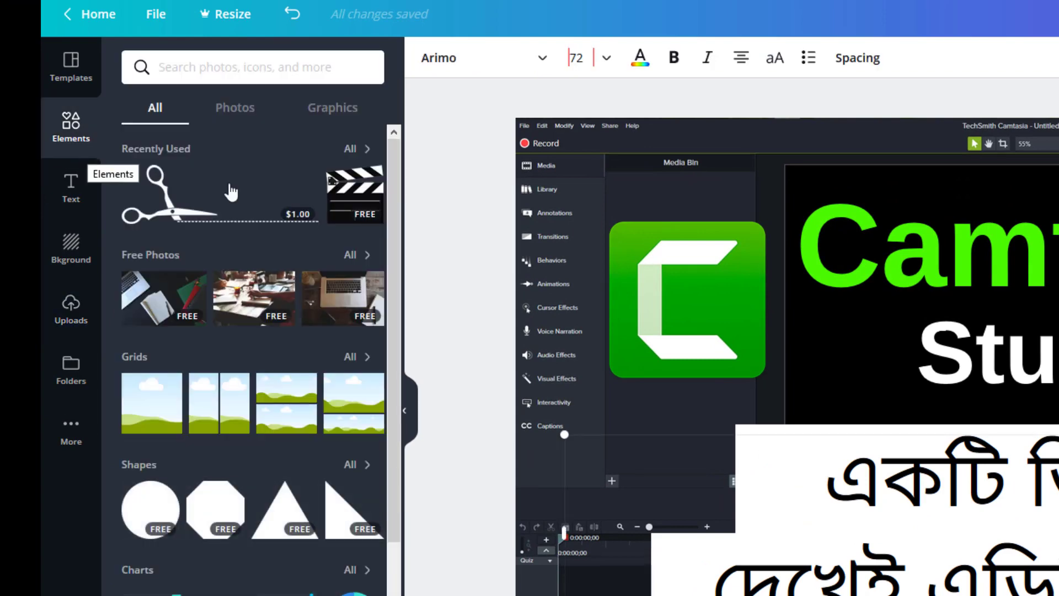
{"action": "scroll", "coordinate": [249, 279], "scroll_direction": "down", "scroll_amount": 5}
{"action": "scroll", "coordinate": [259, 275], "scroll_direction": "down", "scroll_amount": 3}
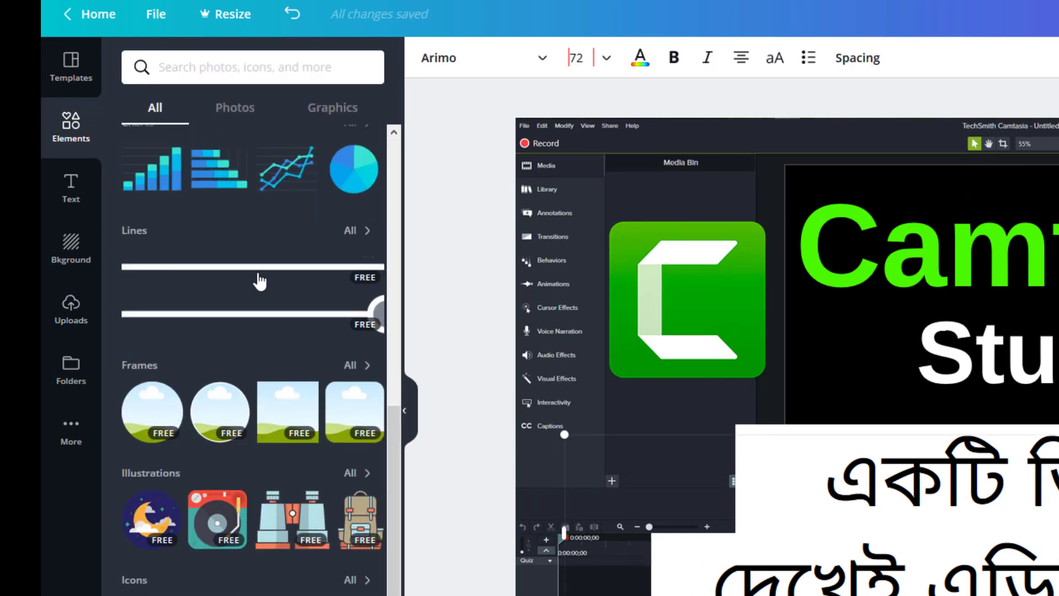
{"action": "left_click", "coordinate": [236, 69]}
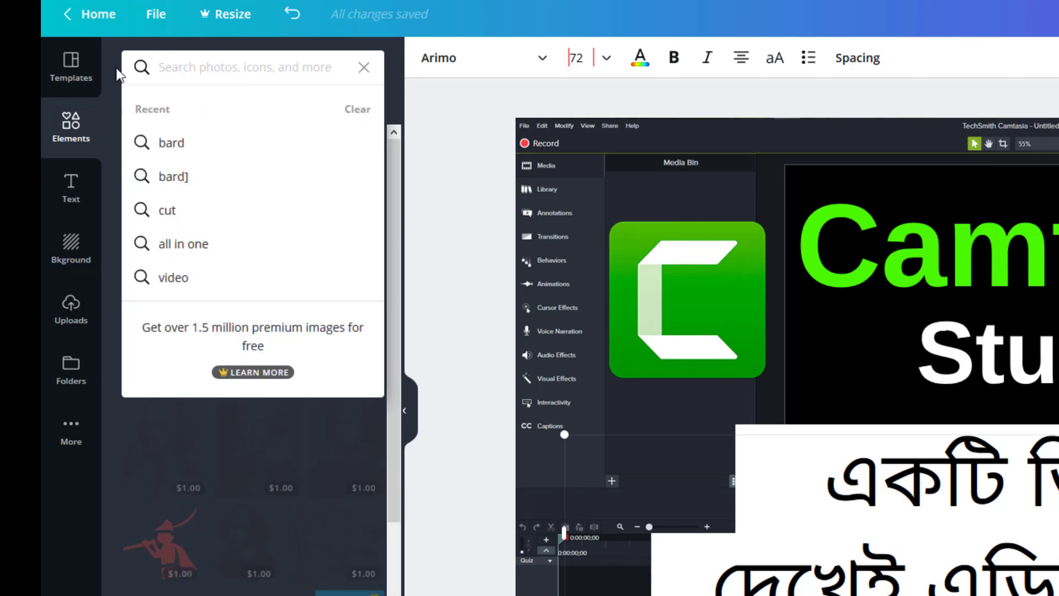
{"action": "type", "text": "cut"}
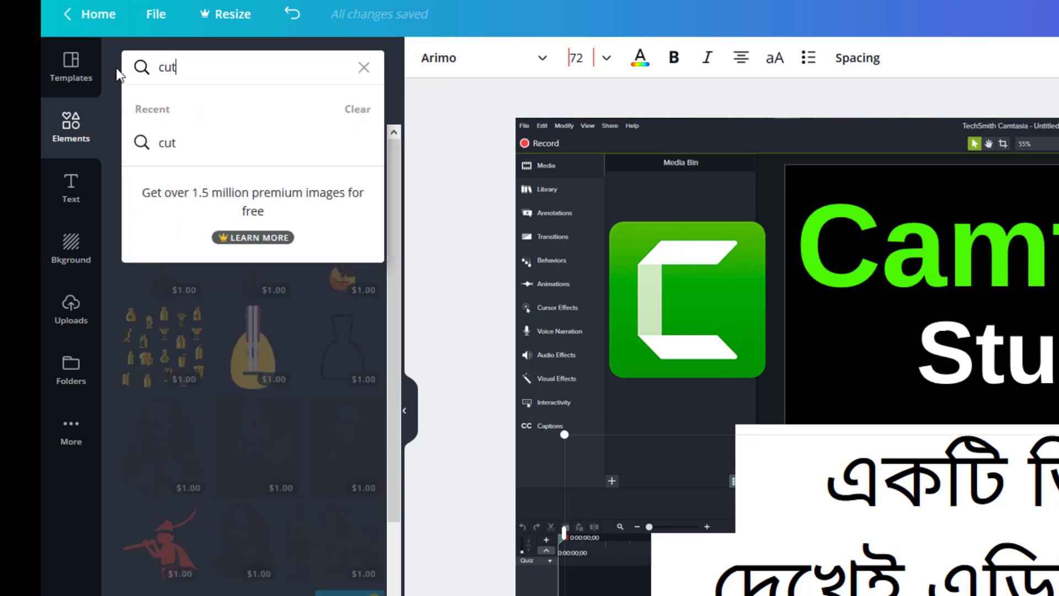
{"action": "key", "text": "Return"}
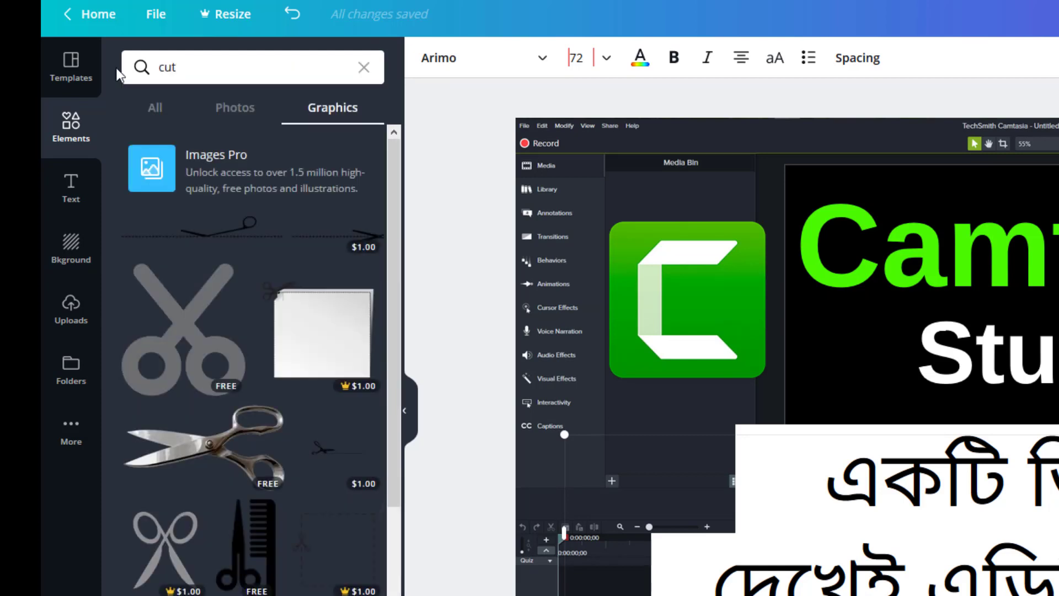
{"action": "scroll", "coordinate": [165, 408], "scroll_direction": "down", "scroll_amount": 5}
{"action": "scroll", "coordinate": [201, 426], "scroll_direction": "down", "scroll_amount": 5}
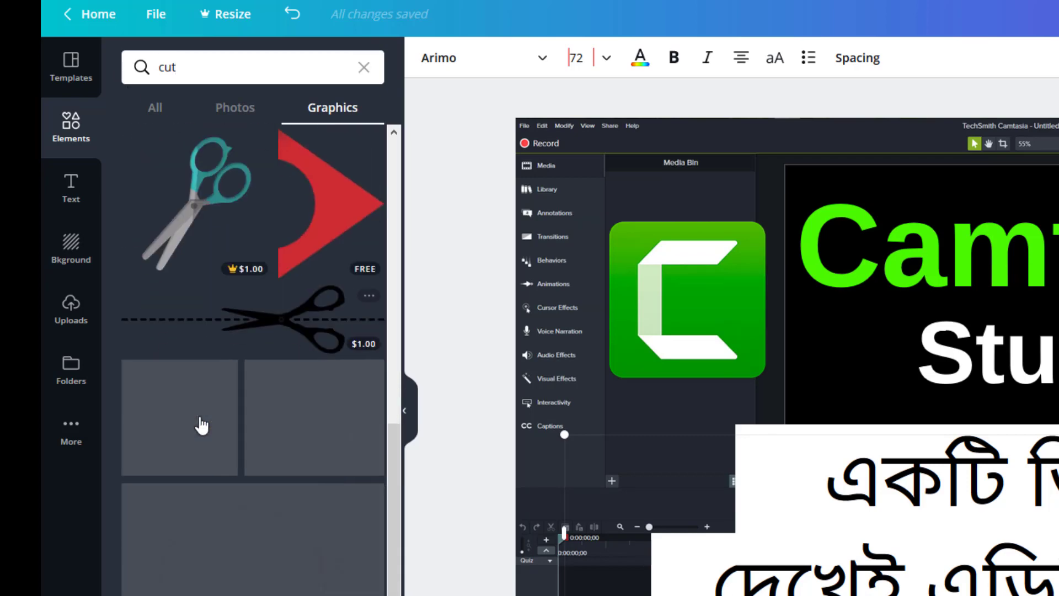
{"action": "scroll", "coordinate": [200, 425], "scroll_direction": "up", "scroll_amount": 4}
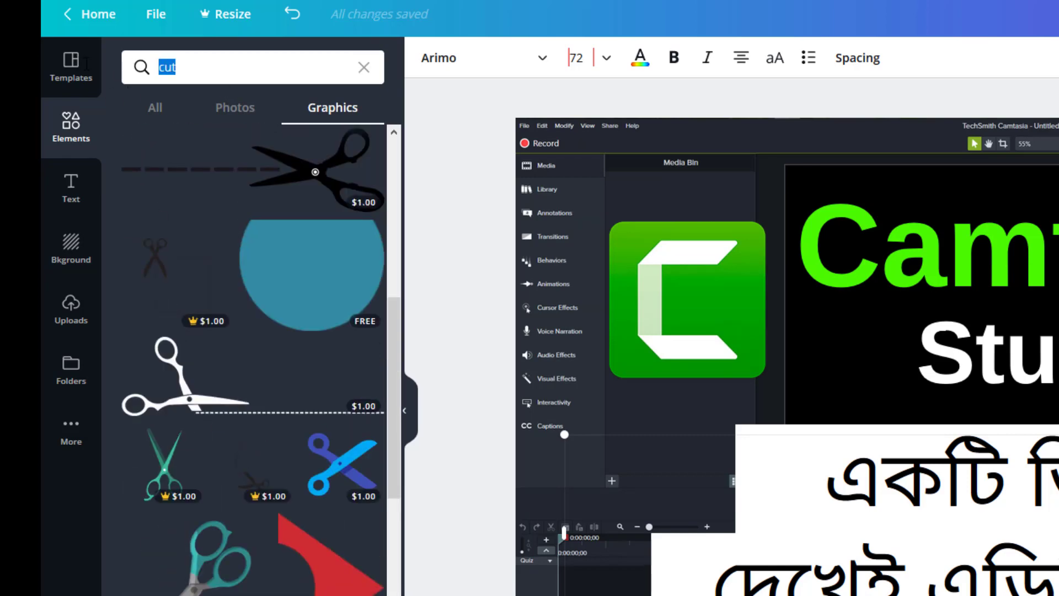
Search graphics for 'box', then for Facebook, and browse the Facebook results
{"action": "type", "text": "b"}
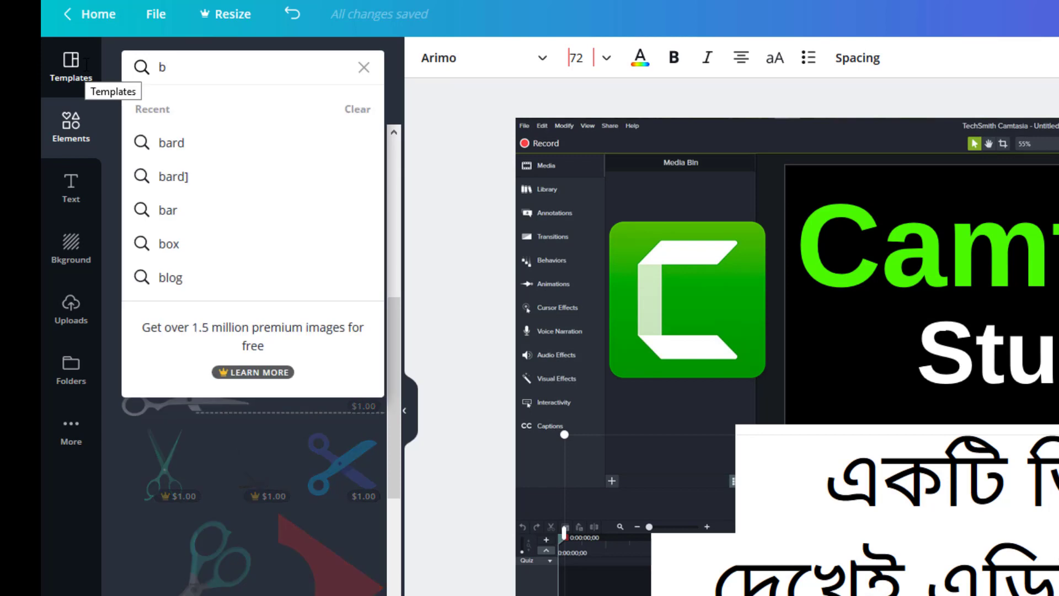
{"action": "type", "text": "ox"}
{"action": "key", "text": "Return"}
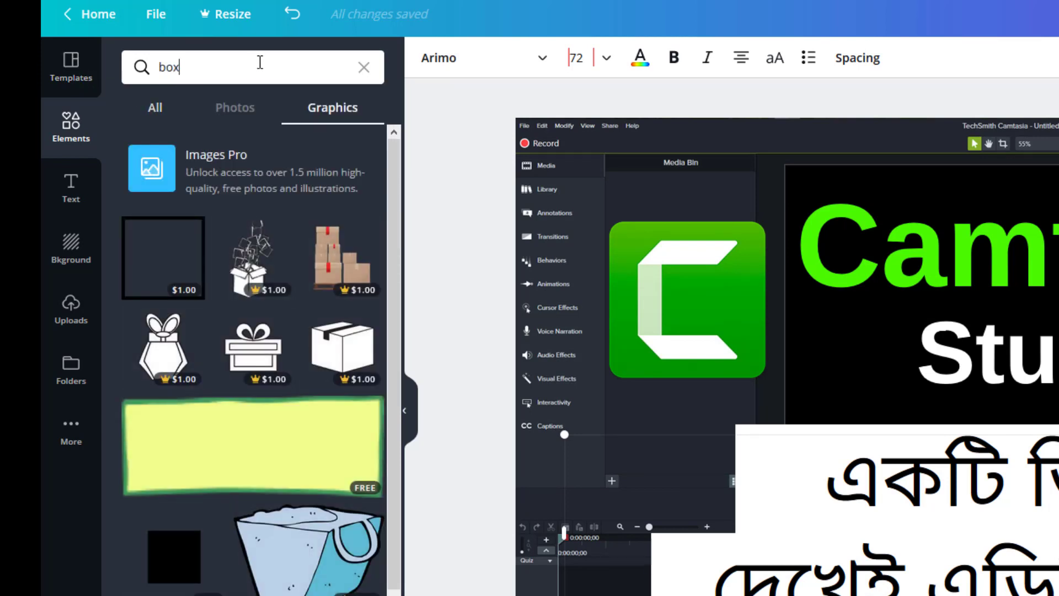
{"action": "left_click_drag", "start_coordinate": [215, 67], "coordinate": [146, 69]}
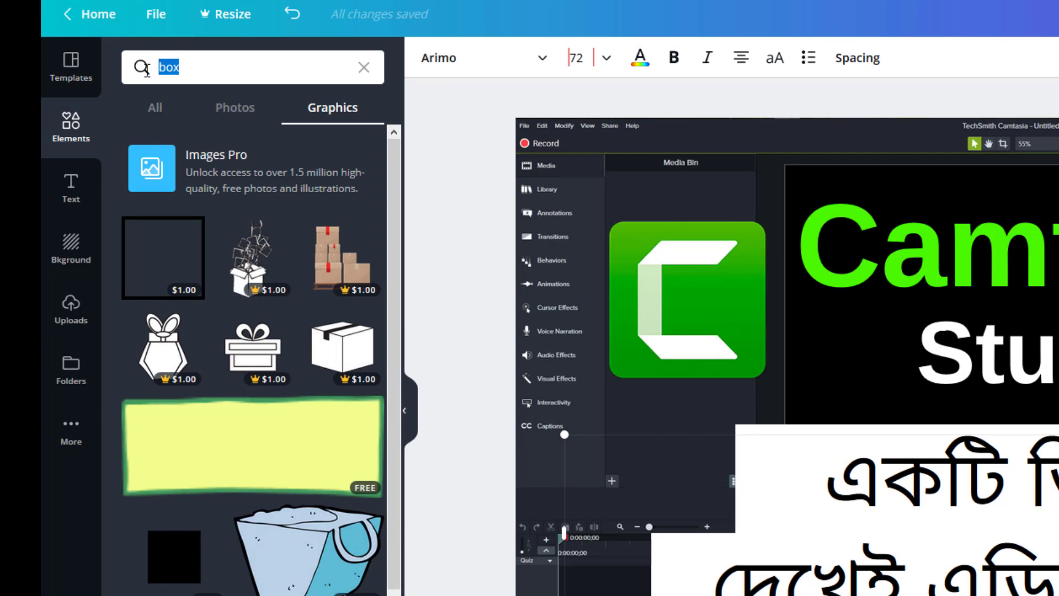
{"action": "type", "text": "f"}
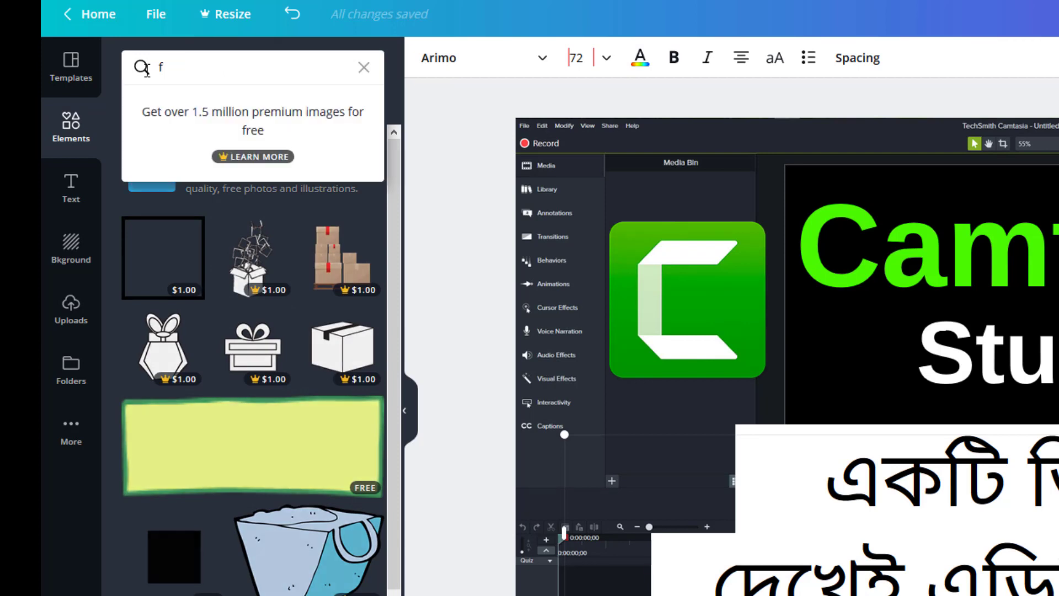
{"action": "type", "text": "acebook"}
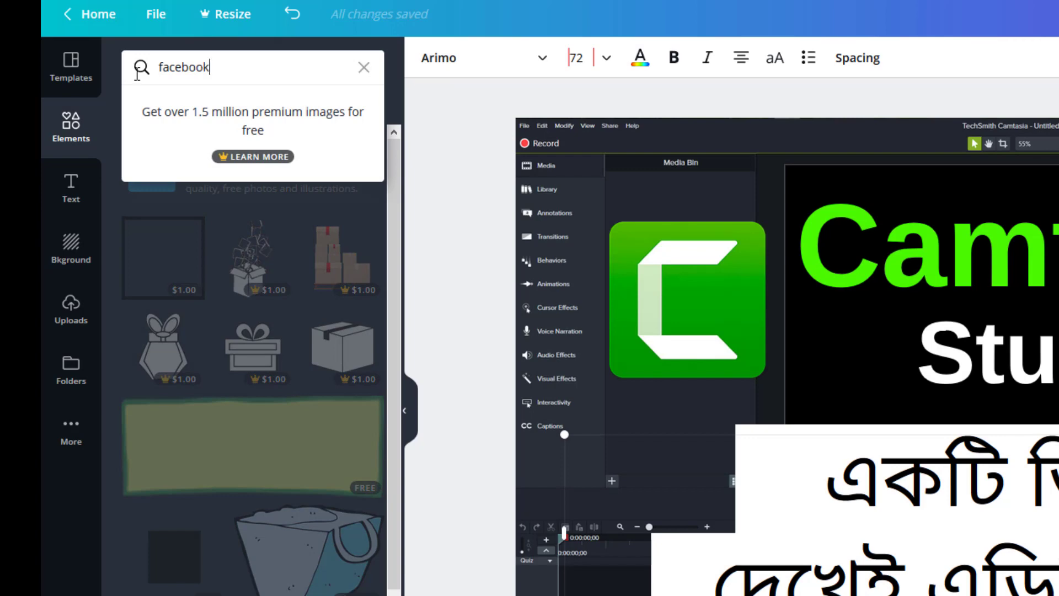
{"action": "key", "text": "Return"}
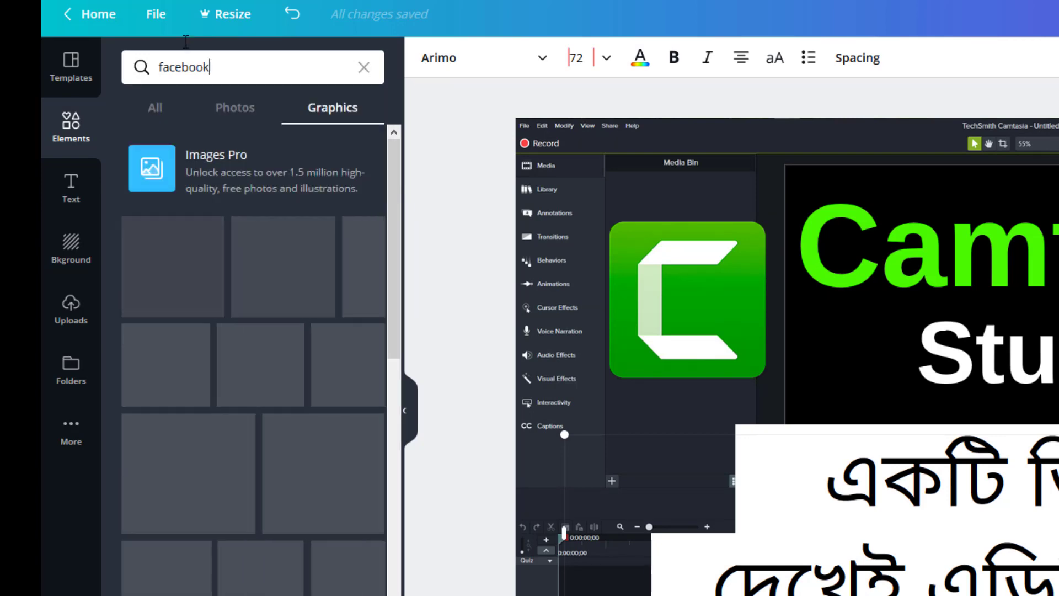
{"action": "scroll", "coordinate": [248, 442], "scroll_direction": "down", "scroll_amount": 5}
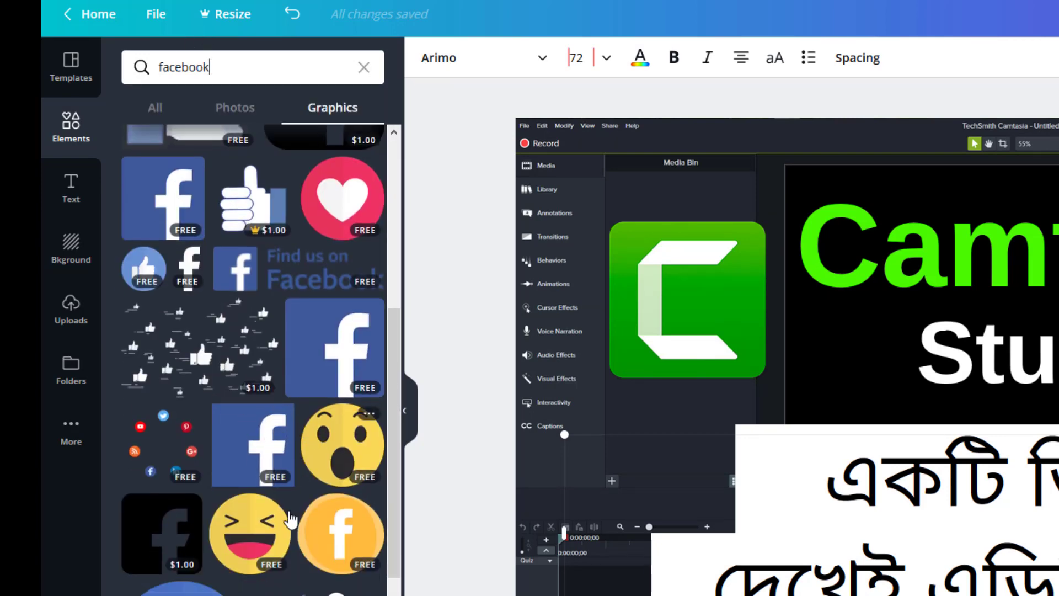
{"action": "scroll", "coordinate": [284, 515], "scroll_direction": "down", "scroll_amount": 8}
{"action": "scroll", "coordinate": [331, 497], "scroll_direction": "up", "scroll_amount": 10}
{"action": "scroll", "coordinate": [338, 491], "scroll_direction": "up", "scroll_amount": 1}
{"action": "scroll", "coordinate": [309, 491], "scroll_direction": "down", "scroll_amount": 5}
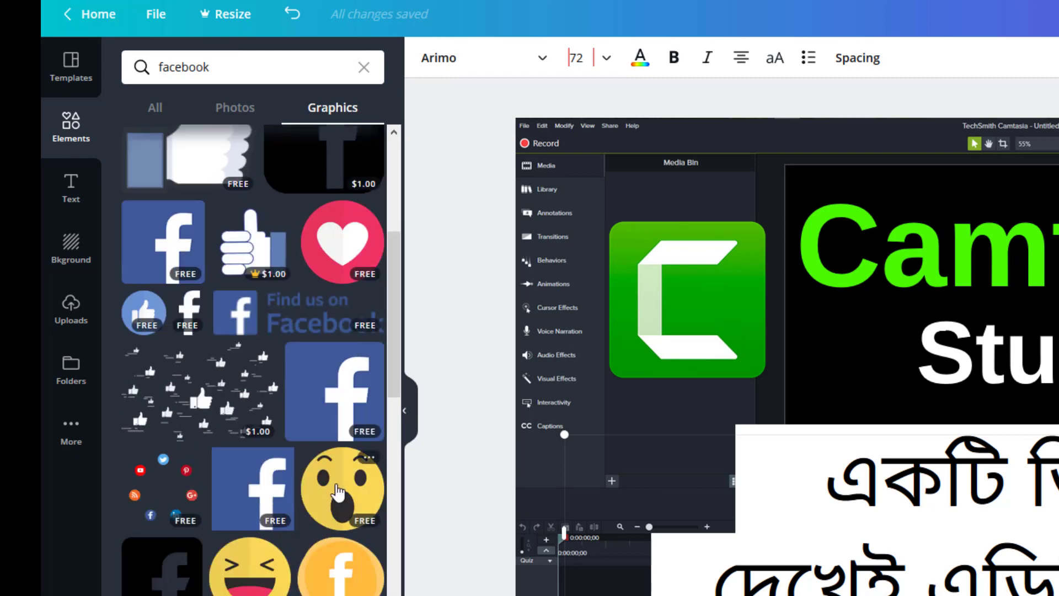
{"action": "scroll", "coordinate": [276, 490], "scroll_direction": "down", "scroll_amount": 5}
{"action": "scroll", "coordinate": [244, 488], "scroll_direction": "up", "scroll_amount": 2}
{"action": "scroll", "coordinate": [244, 487], "scroll_direction": "up", "scroll_amount": 8}
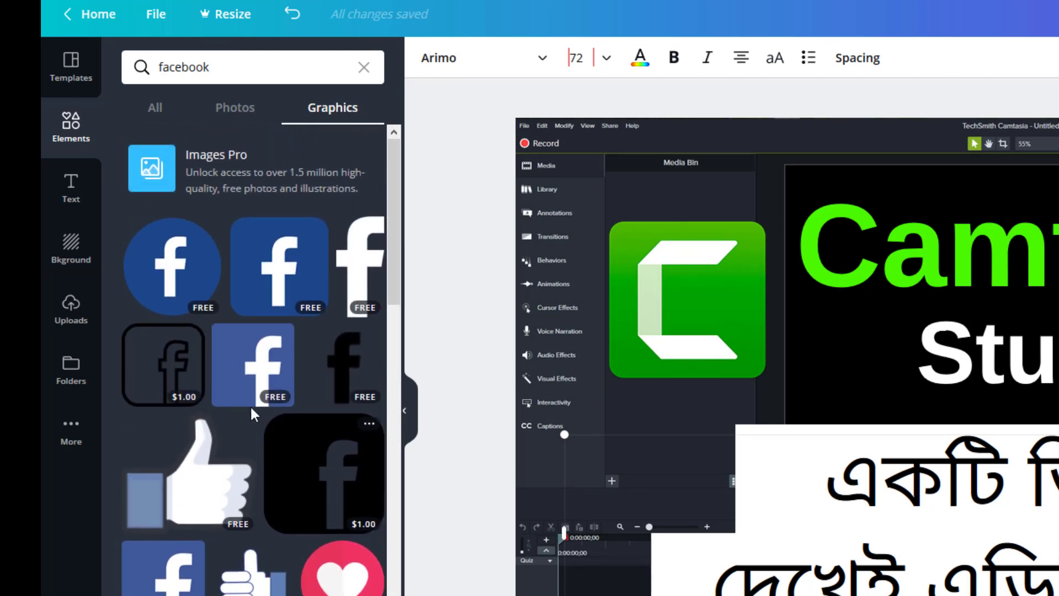
{"action": "left_click", "coordinate": [84, 208]}
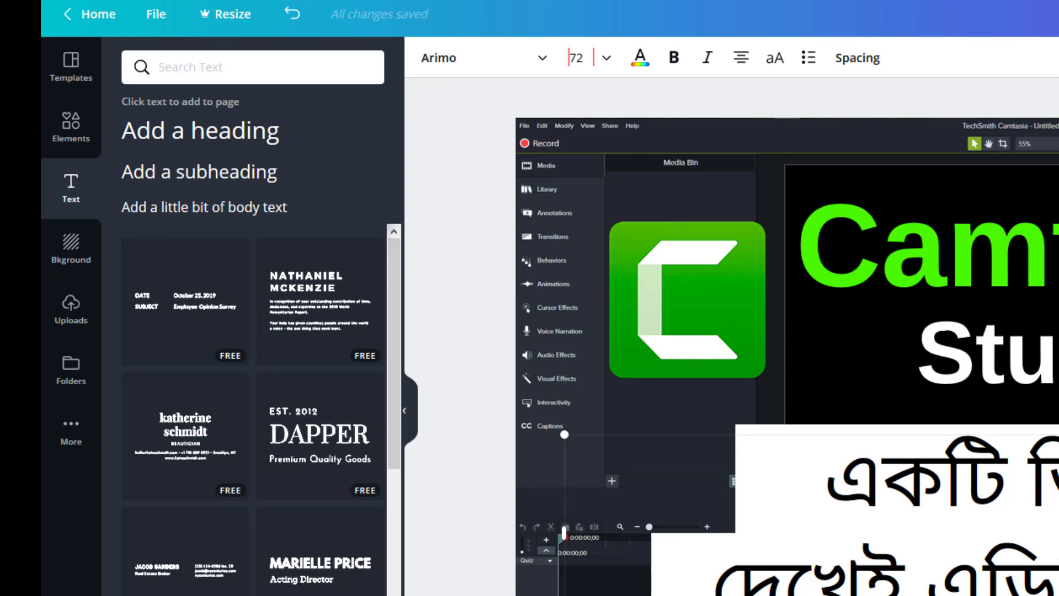
Browse the font list and close it without changing the font
{"action": "left_click", "coordinate": [525, 56]}
{"action": "scroll", "coordinate": [552, 256], "scroll_direction": "down", "scroll_amount": 5}
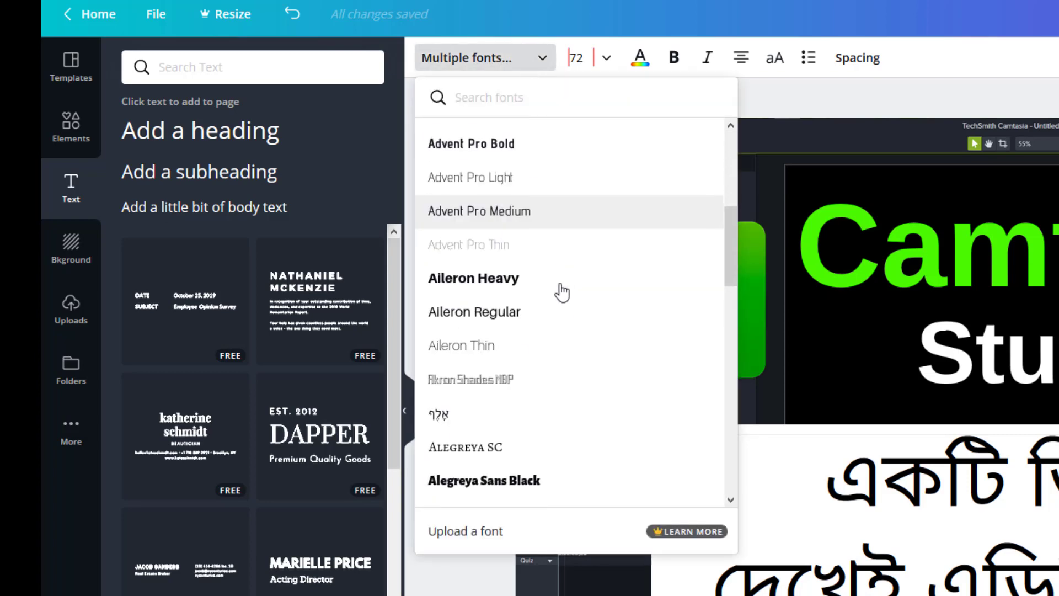
{"action": "scroll", "coordinate": [561, 291], "scroll_direction": "down", "scroll_amount": 2}
{"action": "scroll", "coordinate": [552, 329], "scroll_direction": "down", "scroll_amount": 5}
{"action": "scroll", "coordinate": [532, 331], "scroll_direction": "down", "scroll_amount": 5}
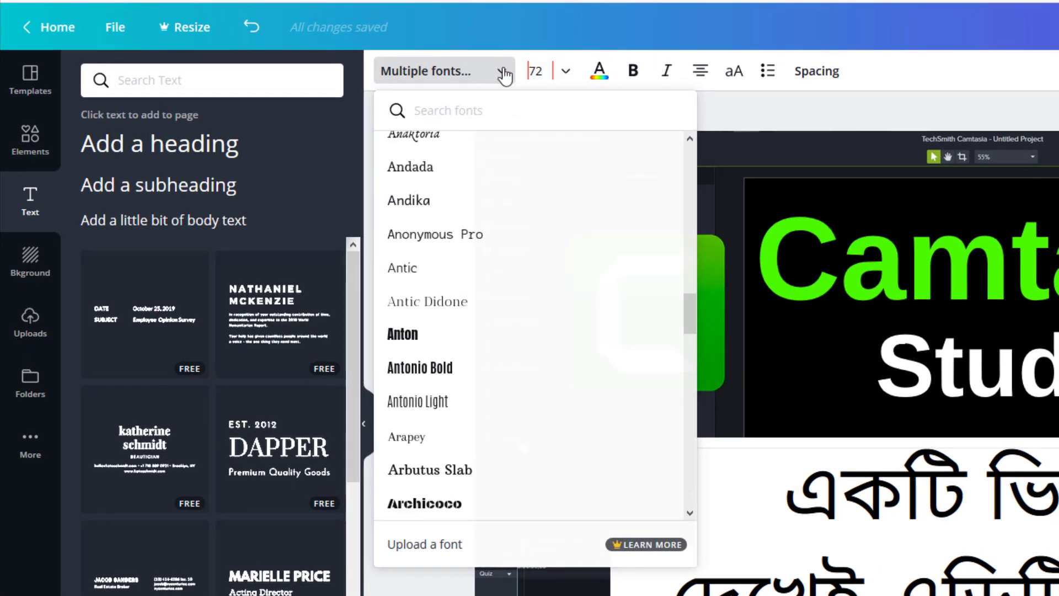
{"action": "left_click", "coordinate": [502, 72]}
{"action": "scroll", "coordinate": [219, 331], "scroll_direction": "down", "scroll_amount": 2}
{"action": "scroll", "coordinate": [212, 366], "scroll_direction": "down", "scroll_amount": 3}
{"action": "scroll", "coordinate": [228, 382], "scroll_direction": "down", "scroll_amount": 3}
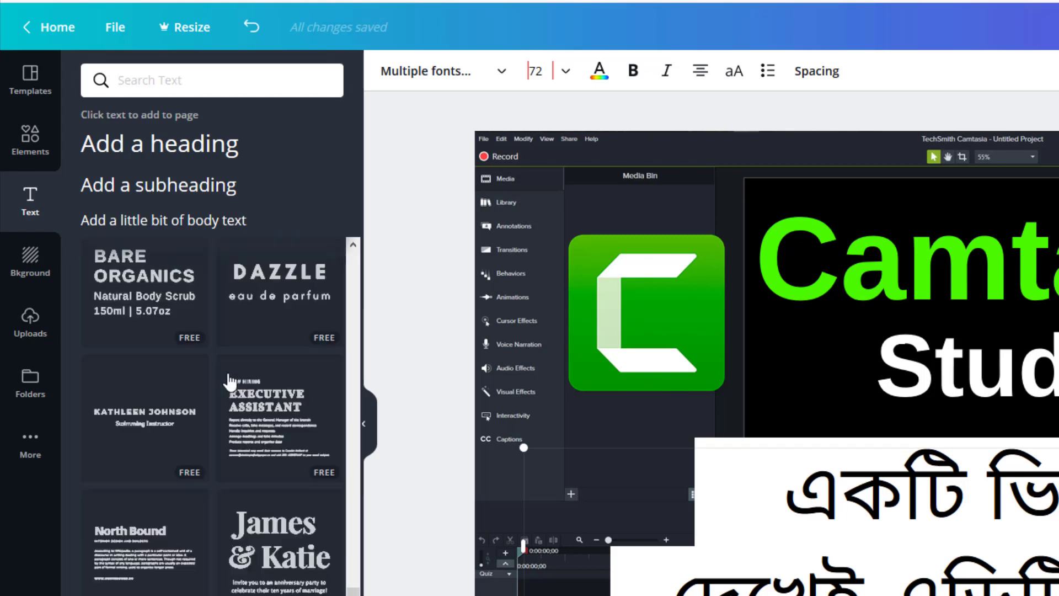
{"action": "scroll", "coordinate": [228, 380], "scroll_direction": "down", "scroll_amount": 3}
{"action": "scroll", "coordinate": [227, 381], "scroll_direction": "down", "scroll_amount": 3}
Apply a teal striped background to the thumbnail page
{"action": "left_click", "coordinate": [29, 262]}
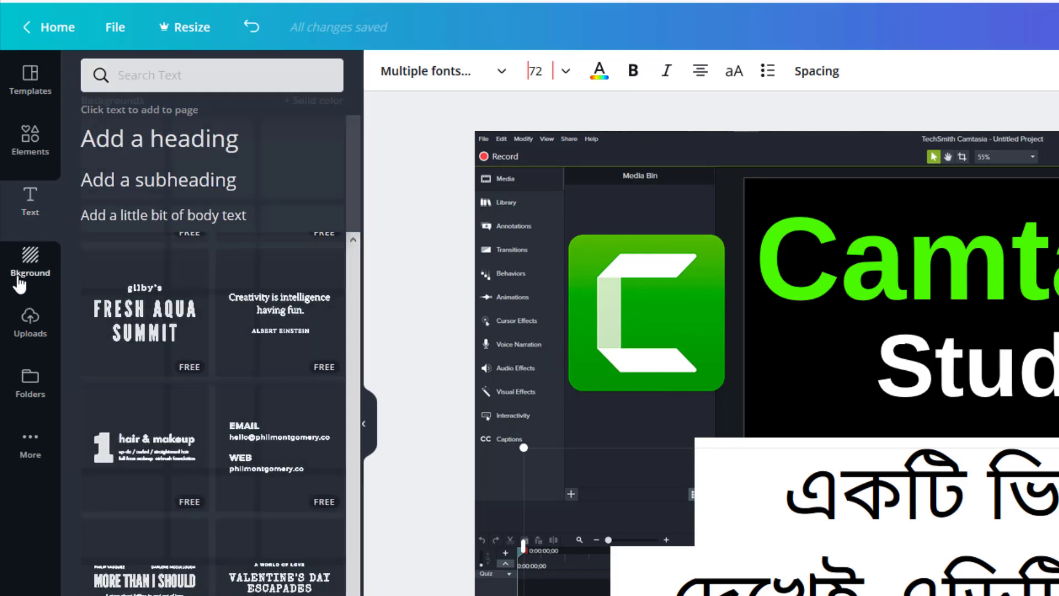
{"action": "scroll", "coordinate": [206, 236], "scroll_direction": "down", "scroll_amount": 2}
{"action": "scroll", "coordinate": [213, 236], "scroll_direction": "down", "scroll_amount": 5}
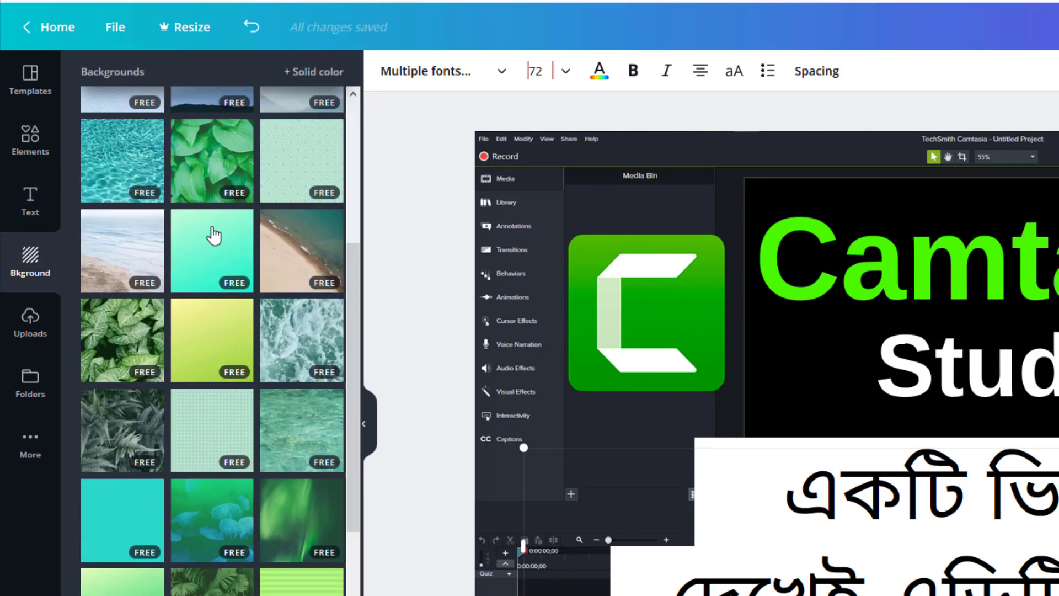
{"action": "scroll", "coordinate": [216, 240], "scroll_direction": "down", "scroll_amount": 1}
{"action": "left_click", "coordinate": [217, 244]}
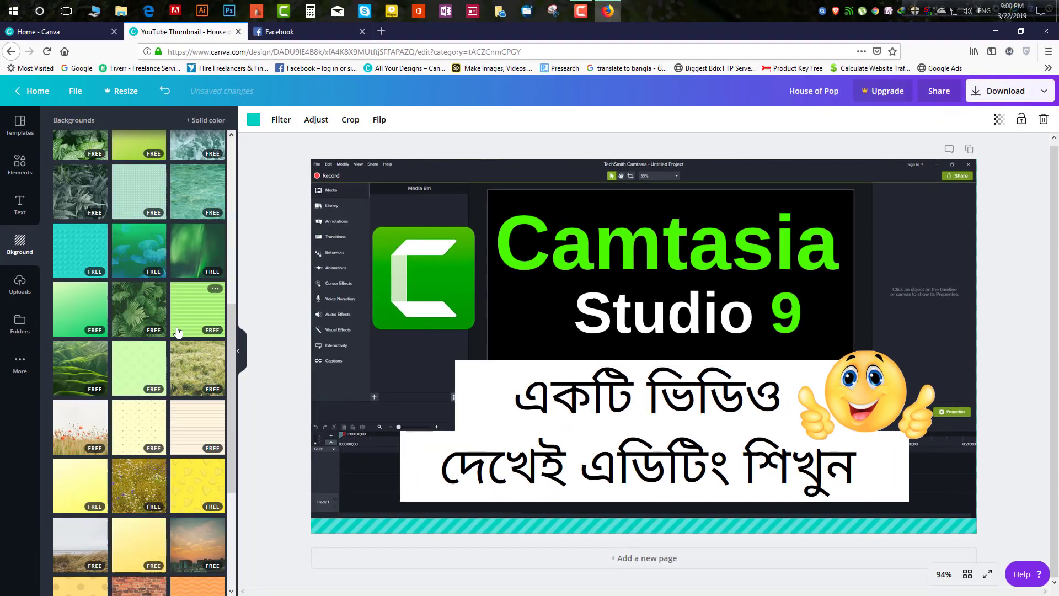
{"action": "scroll", "coordinate": [177, 331], "scroll_direction": "down", "scroll_amount": 3}
{"action": "scroll", "coordinate": [178, 331], "scroll_direction": "down", "scroll_amount": 3}
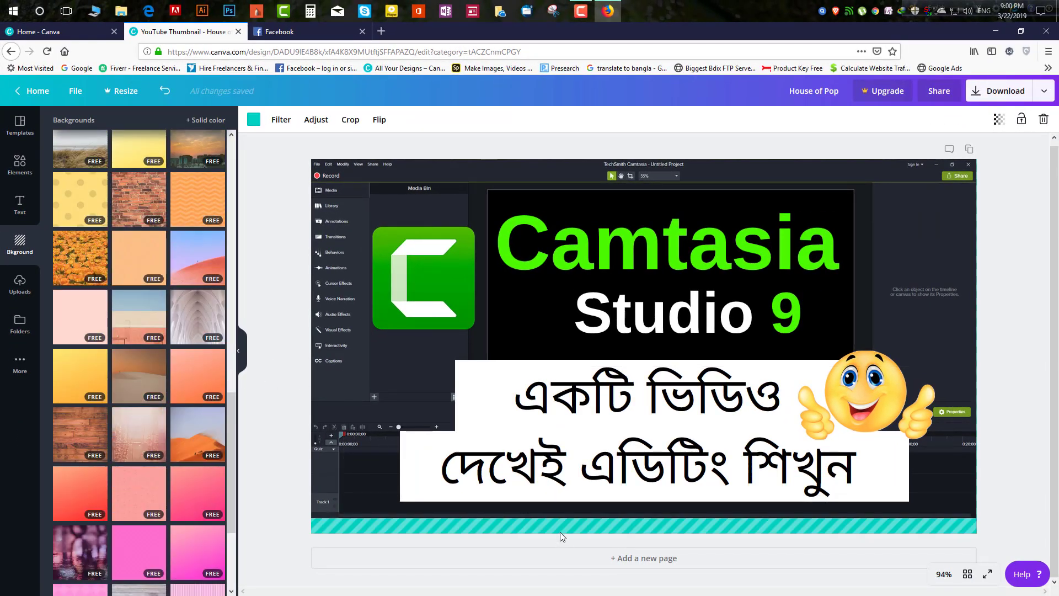
{"action": "left_click", "coordinate": [571, 513]}
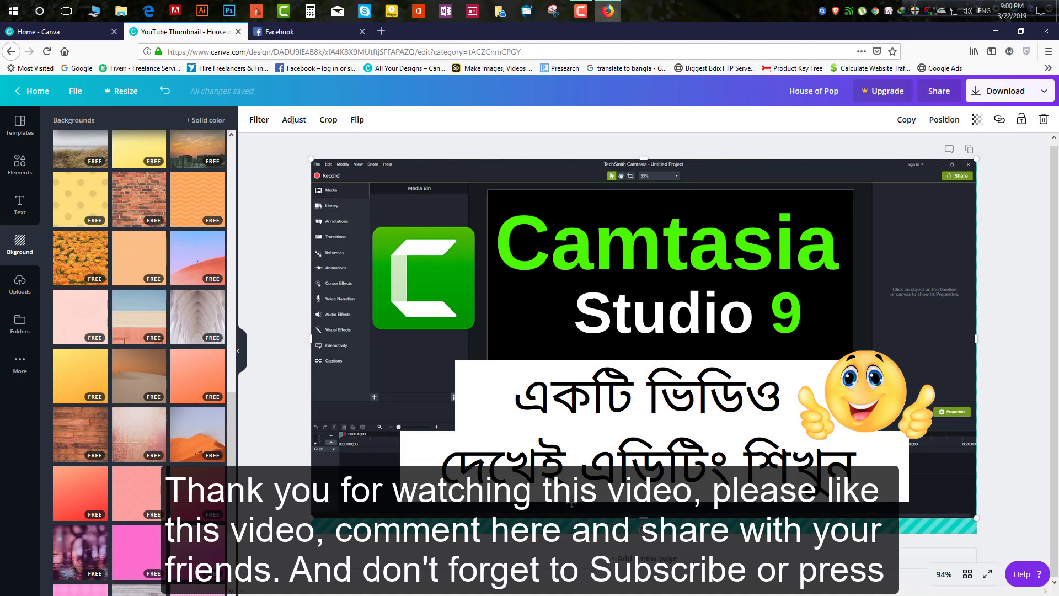
Nudge the Camtasia screenshot, browse the uploaded images, and show the photo folders
{"action": "mouse_move", "coordinate": [572, 503]}
{"action": "left_mouse_down"}
{"action": "mouse_move", "coordinate": [583, 101]}
{"action": "mouse_move", "coordinate": [569, 511]}
{"action": "left_mouse_up"}
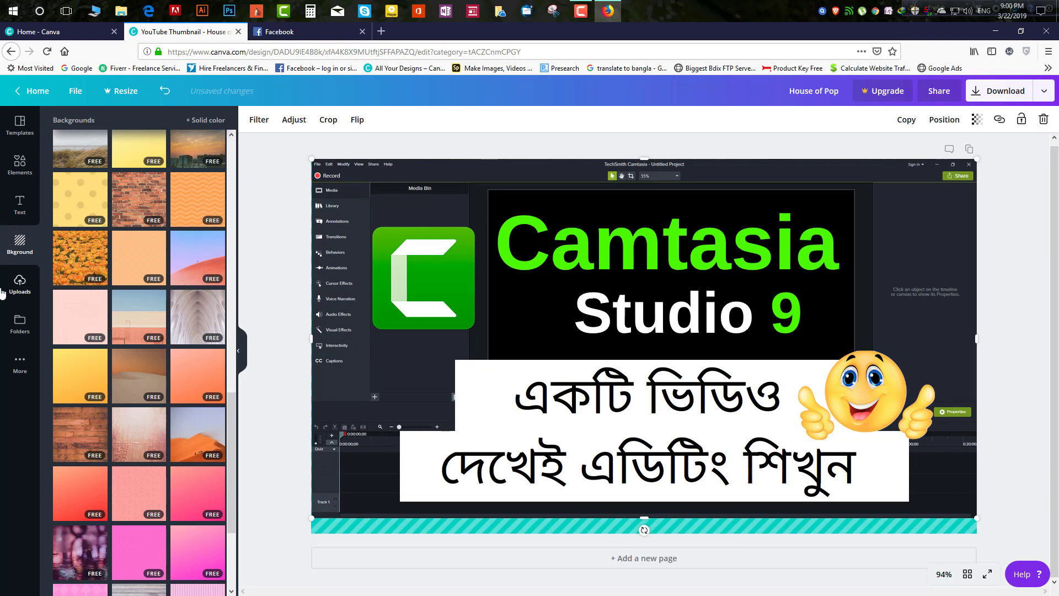
{"action": "scroll", "coordinate": [174, 363], "scroll_direction": "down", "scroll_amount": 5}
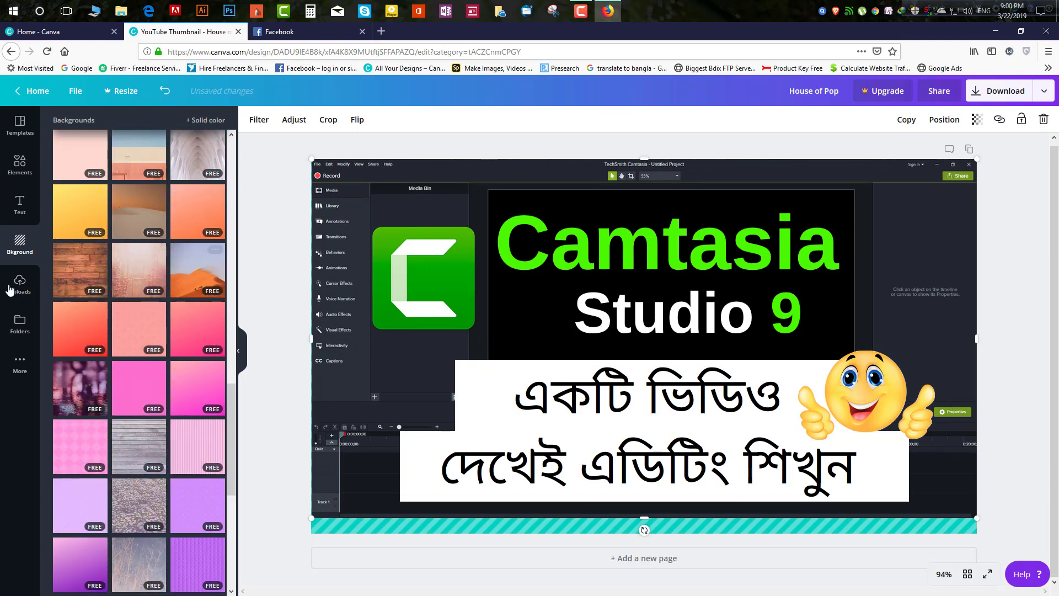
{"action": "left_click", "coordinate": [9, 290]}
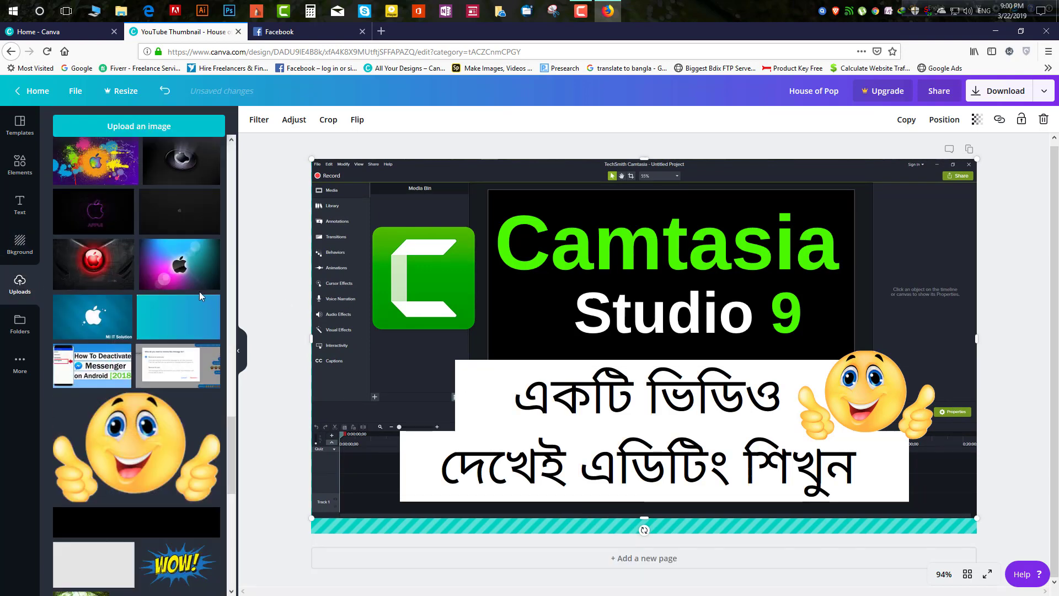
{"action": "scroll", "coordinate": [200, 296], "scroll_direction": "down", "scroll_amount": 5}
{"action": "scroll", "coordinate": [200, 296], "scroll_direction": "down", "scroll_amount": 5}
{"action": "scroll", "coordinate": [200, 296], "scroll_direction": "down", "scroll_amount": 2}
{"action": "scroll", "coordinate": [200, 297], "scroll_direction": "up", "scroll_amount": 6}
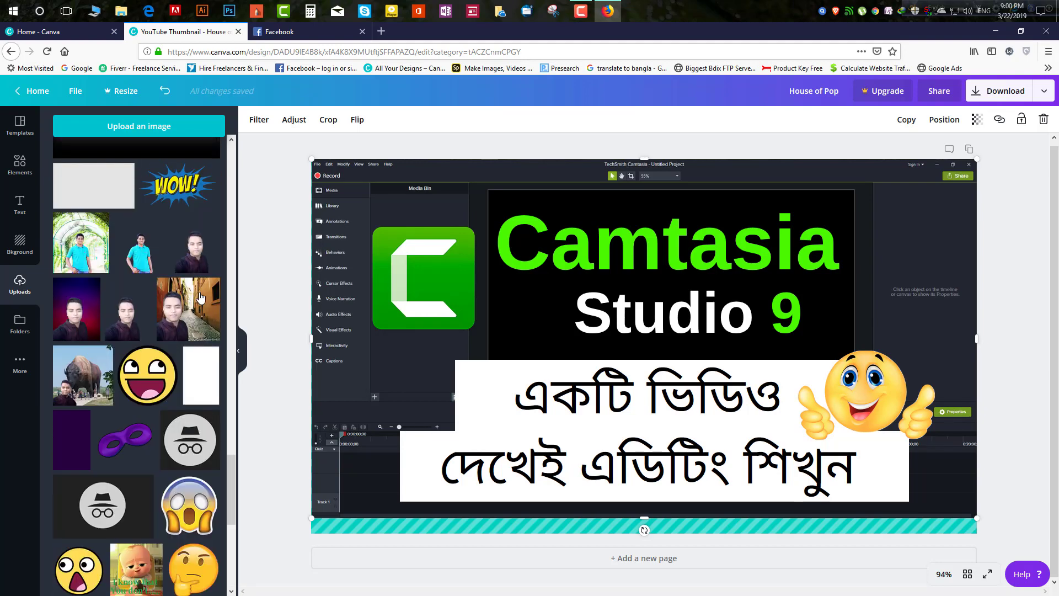
{"action": "scroll", "coordinate": [196, 301], "scroll_direction": "down", "scroll_amount": 10}
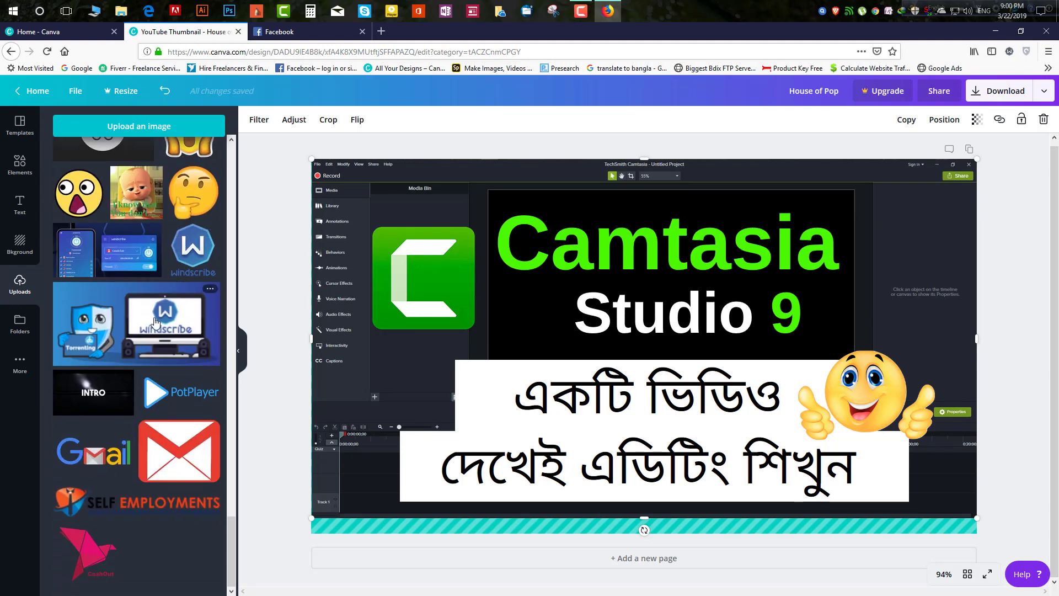
{"action": "left_click", "coordinate": [25, 335]}
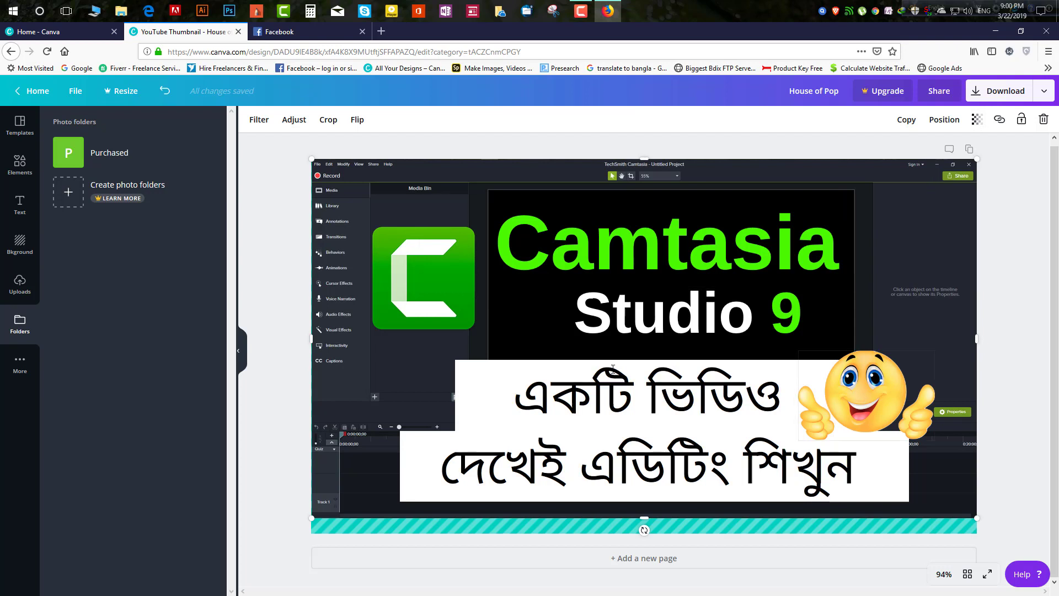
{"action": "left_click", "coordinate": [412, 262]}
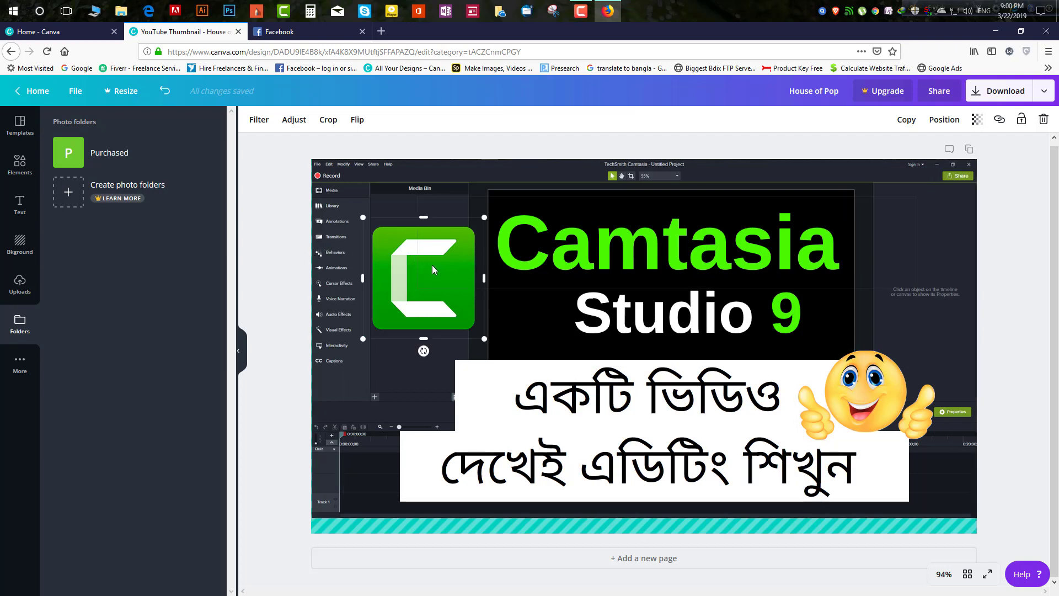
{"action": "left_click", "coordinate": [977, 122]}
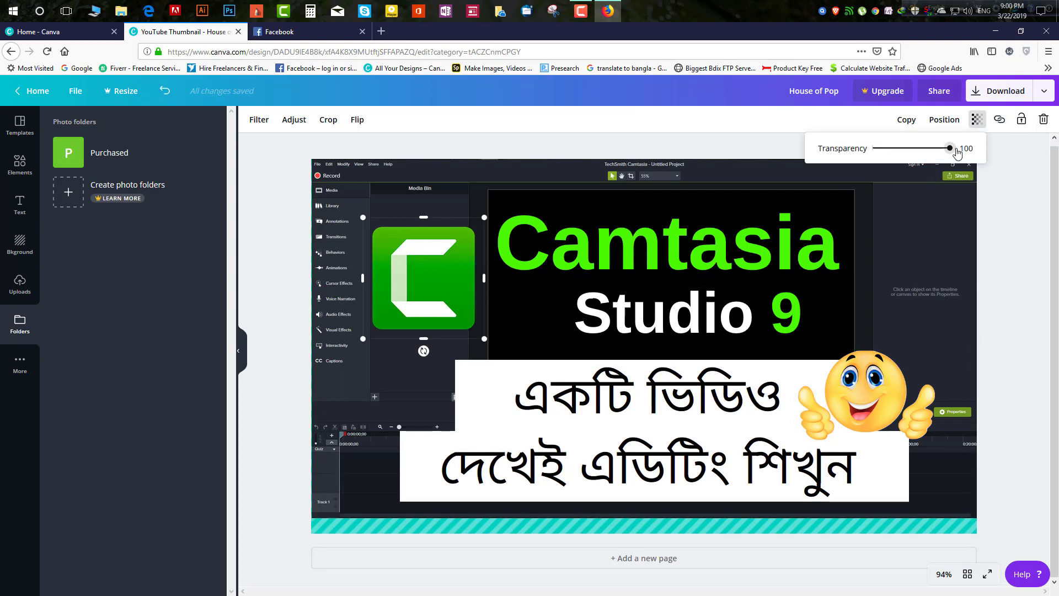
{"action": "left_click_drag", "start_coordinate": [950, 151], "coordinate": [892, 152]}
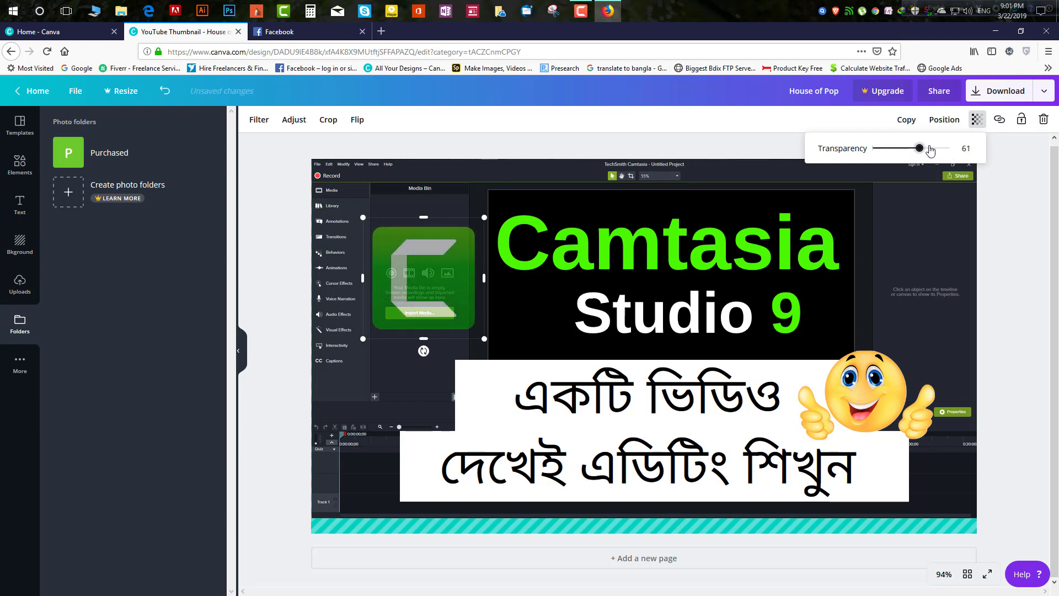
{"action": "mouse_move", "coordinate": [900, 152]}
{"action": "left_mouse_down"}
{"action": "mouse_move", "coordinate": [890, 155]}
{"action": "mouse_move", "coordinate": [964, 151]}
{"action": "left_mouse_up"}
{"action": "left_click", "coordinate": [1022, 148]}
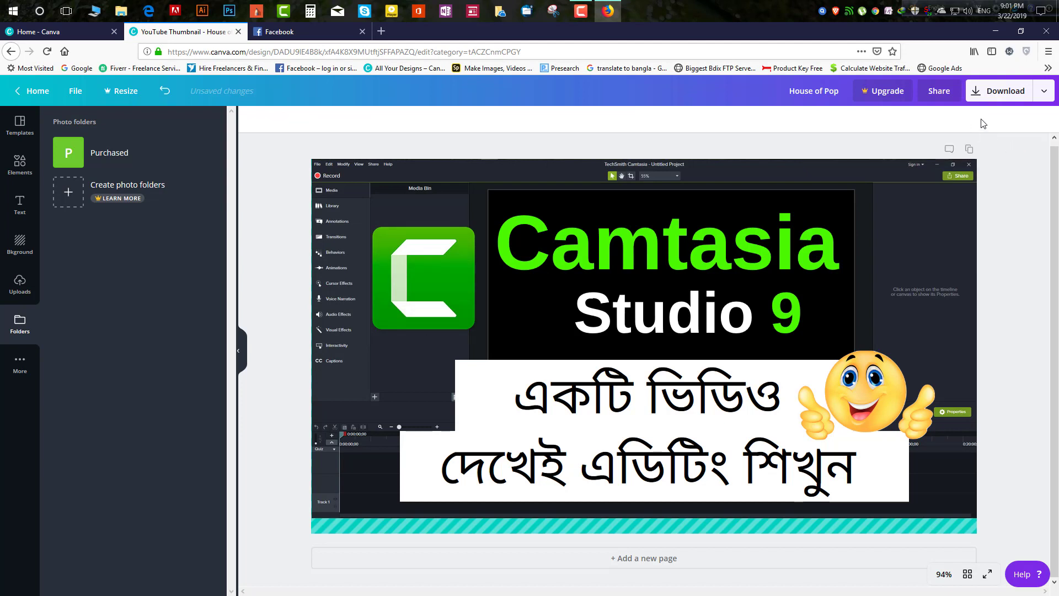
{"action": "left_click", "coordinate": [670, 260]}
{"action": "key", "text": "Tab"}
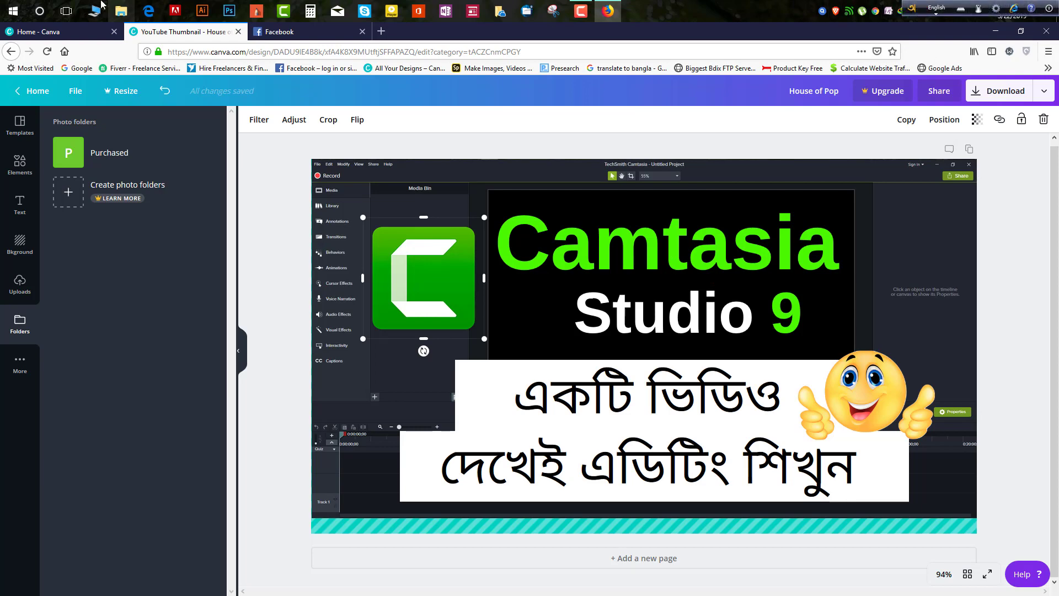
From the Canva home page, open the 'Add a heading' design from Your designs
{"action": "left_click", "coordinate": [55, 31]}
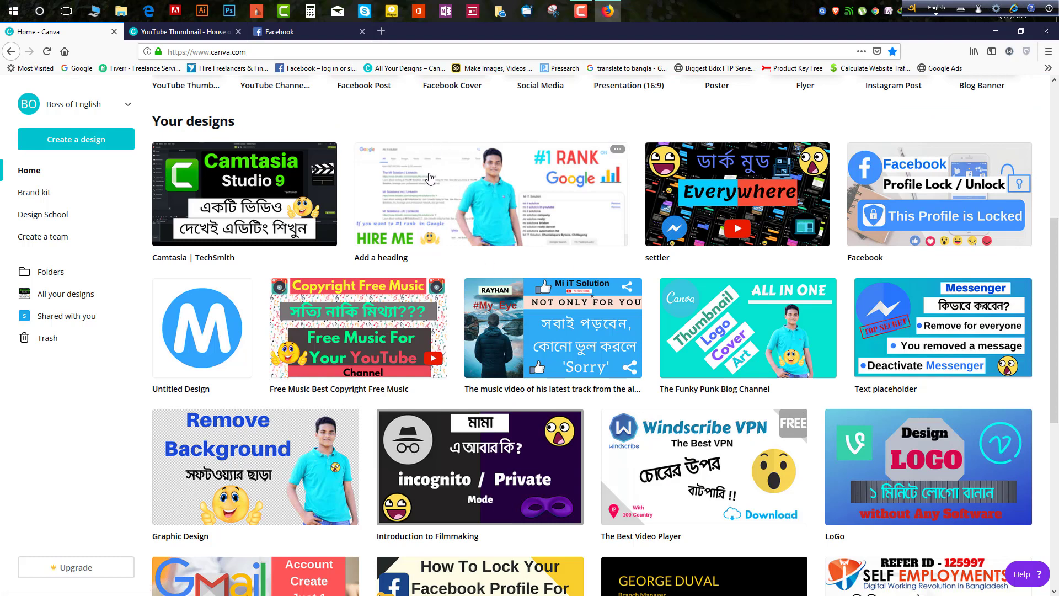
{"action": "left_click", "coordinate": [434, 196]}
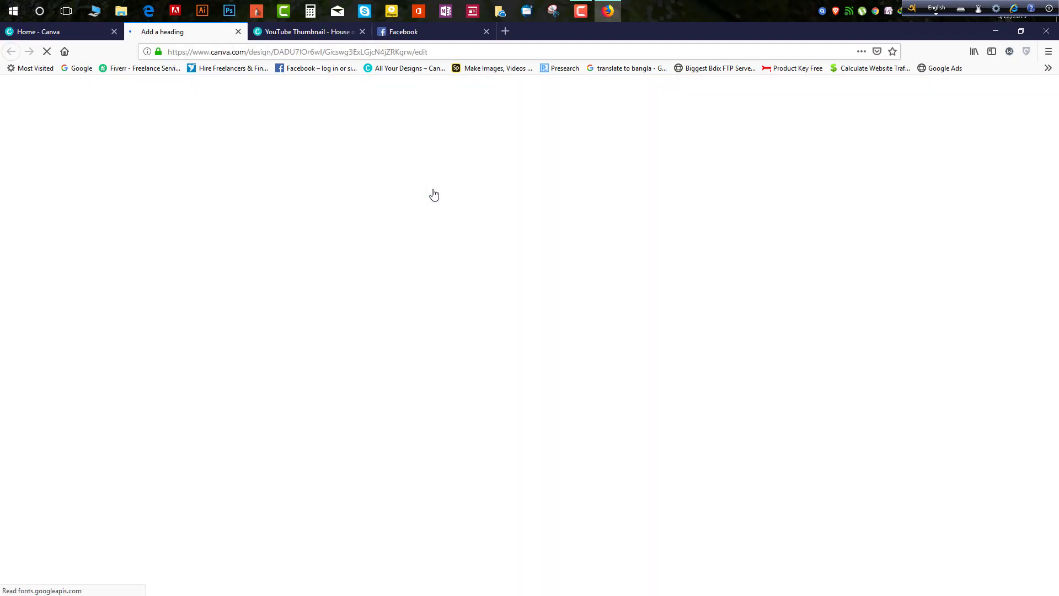